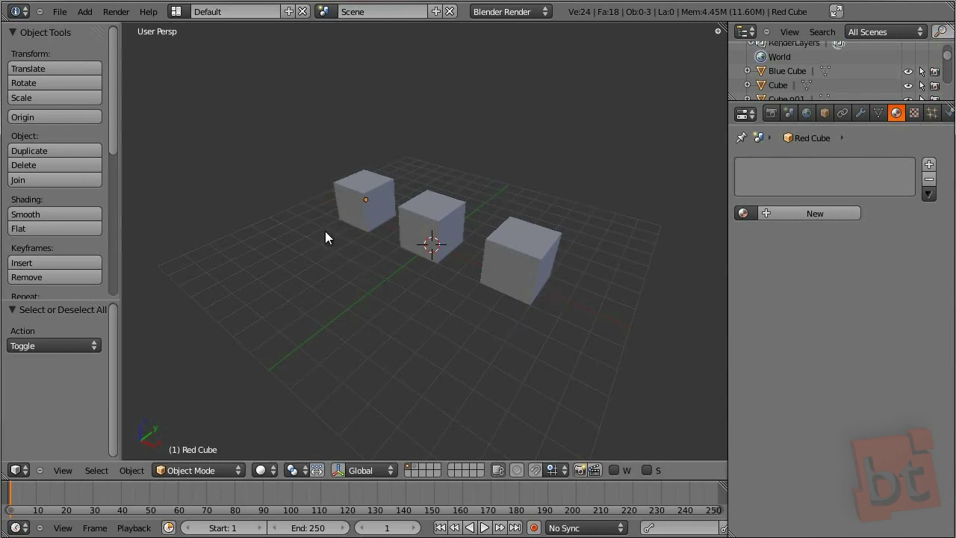
# - Select the Red Cube and add a new material to it
pyautogui.rightClick(365, 200)
pyautogui.click(772, 113)
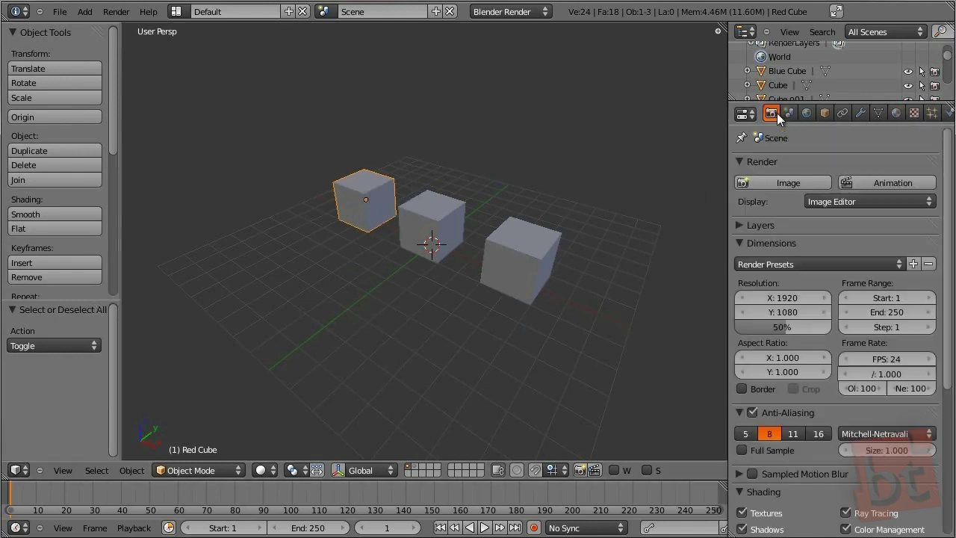
pyautogui.click(898, 112)
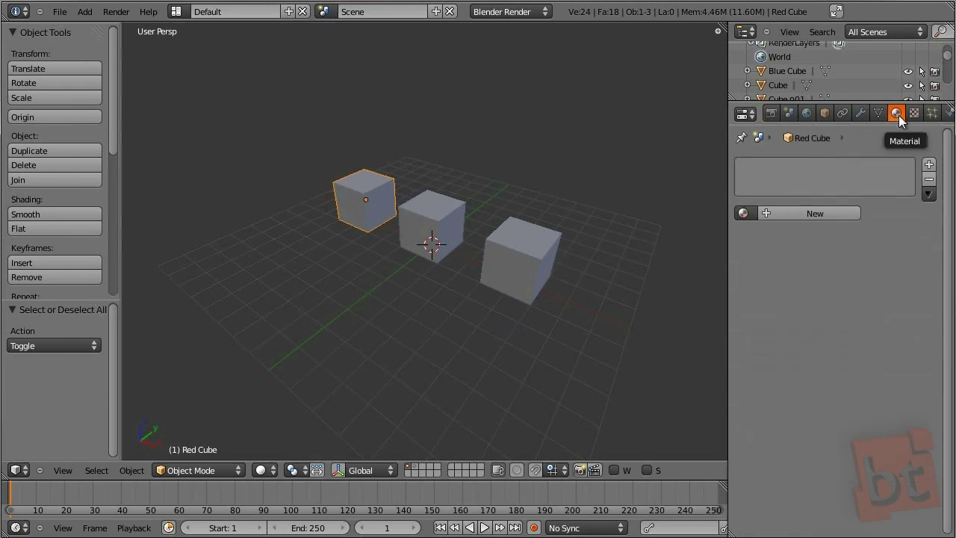
pyautogui.click(814, 213)
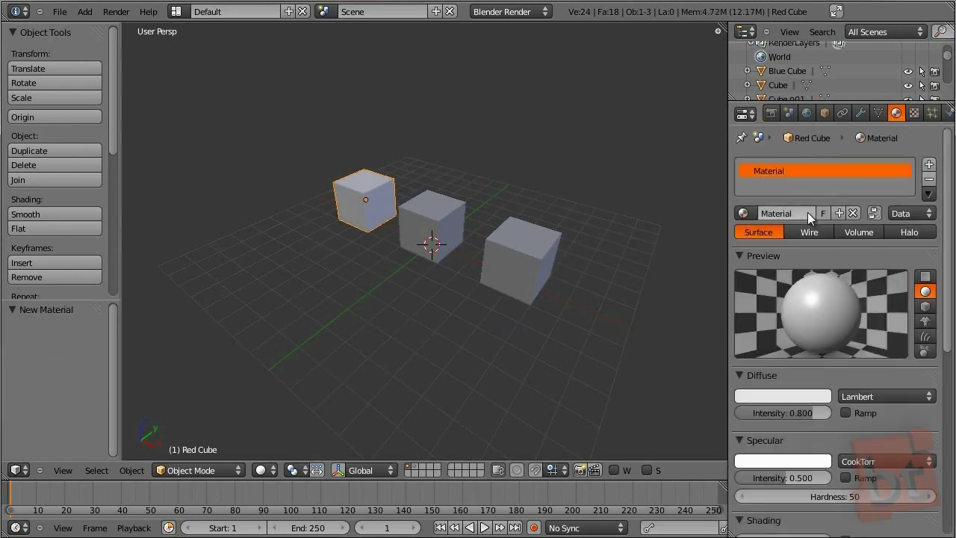
pyautogui.scroll(-5, 831, 409)
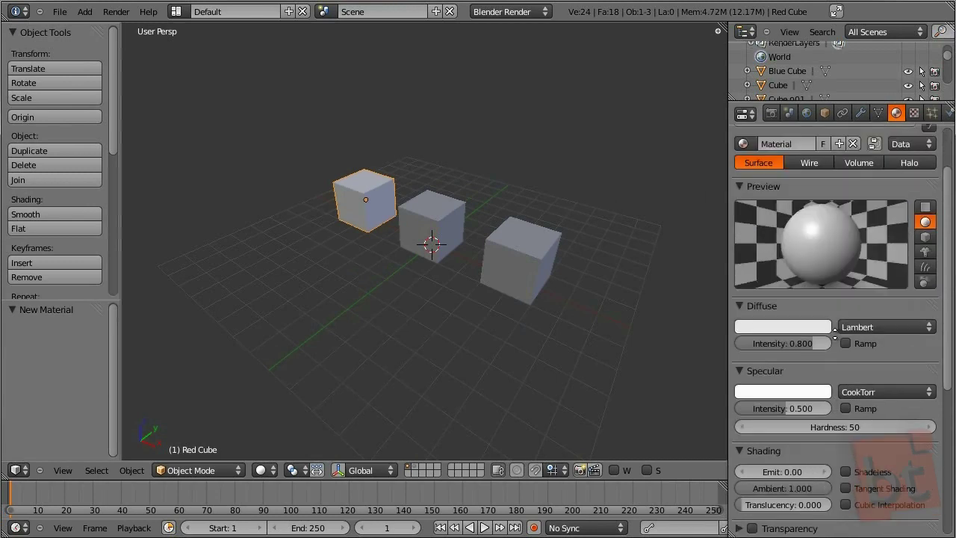
pyautogui.scroll(5, 831, 409)
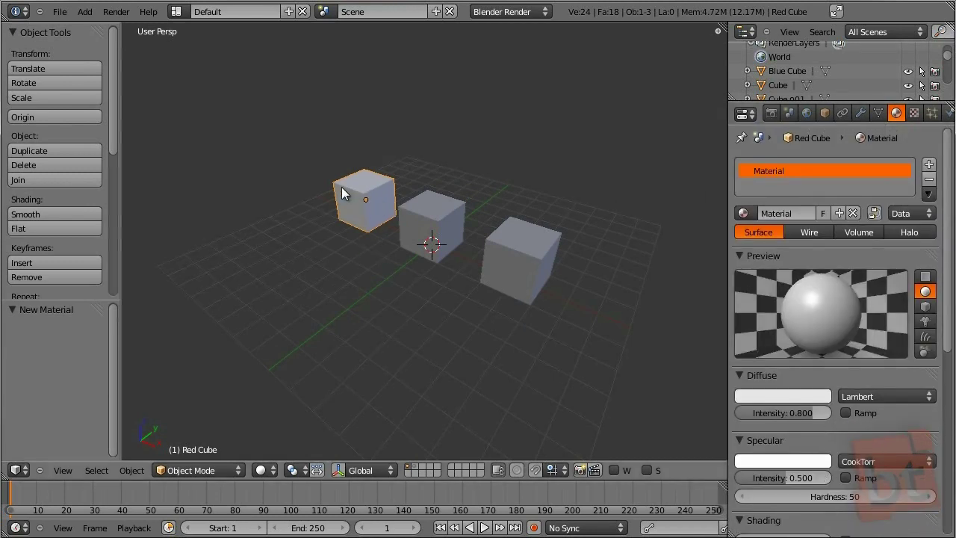
# - Rename the Red Cube's material as Red Mat
pyautogui.click(794, 214)
pyautogui.write('Red Mat')
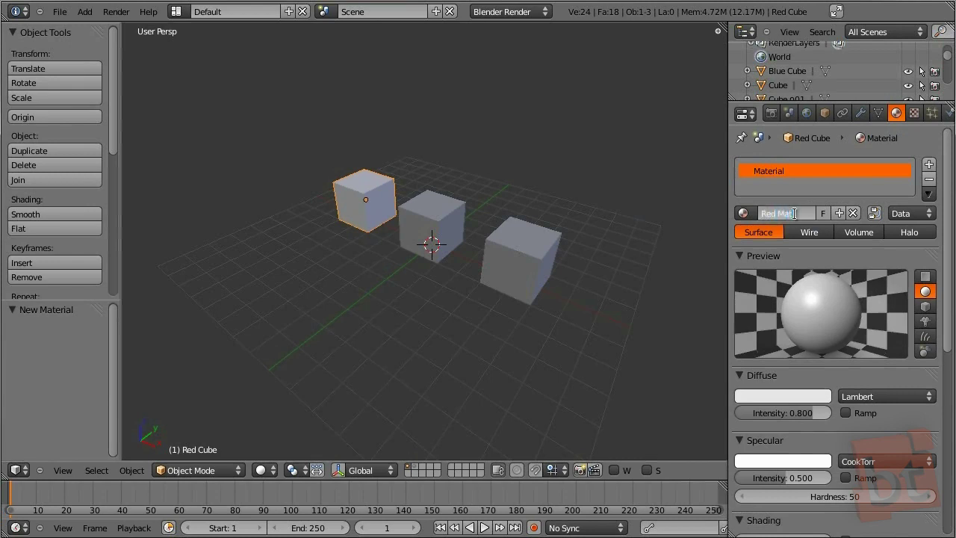
pyautogui.press('Return')
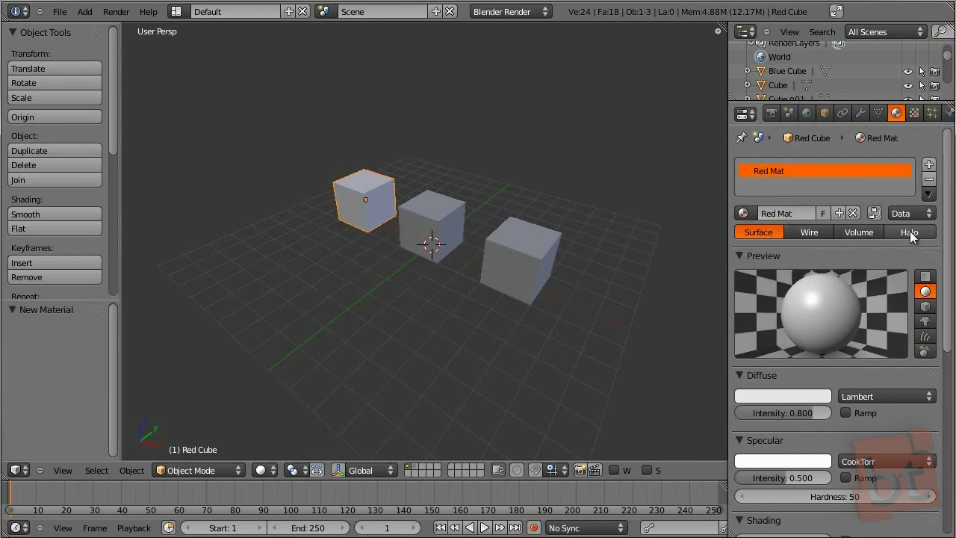
# - Try the Wire, Volume and Halo material types on Red Mat and switch back to Surface
pyautogui.click(811, 231)
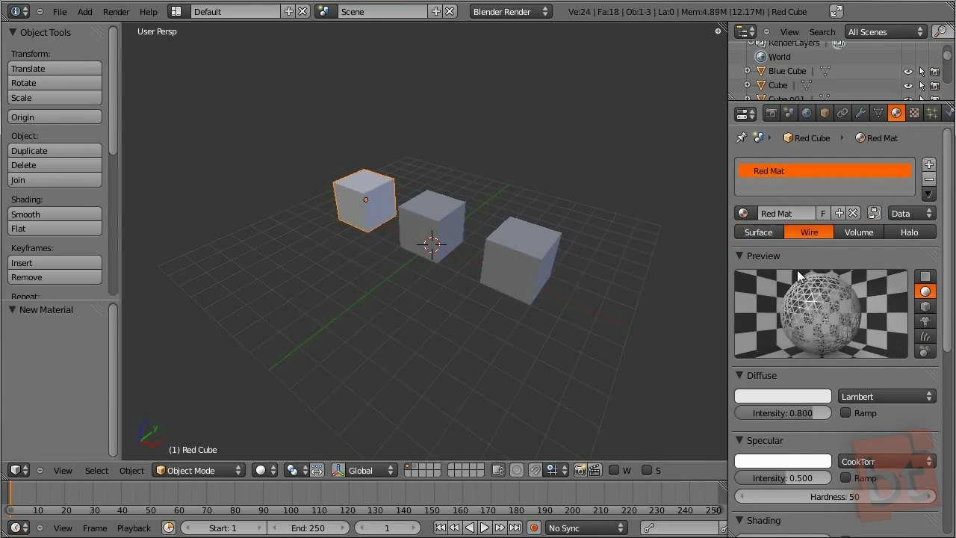
pyautogui.click(861, 228)
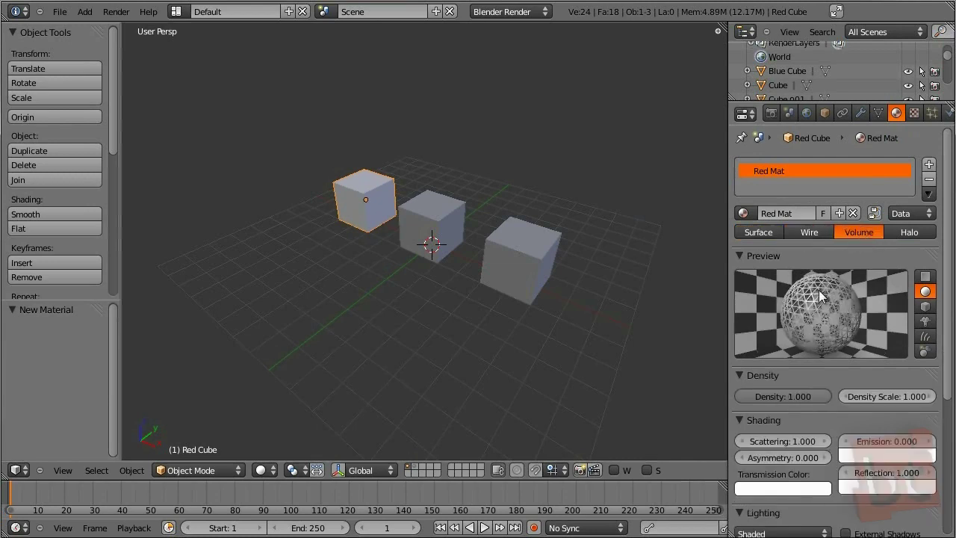
pyautogui.click(912, 230)
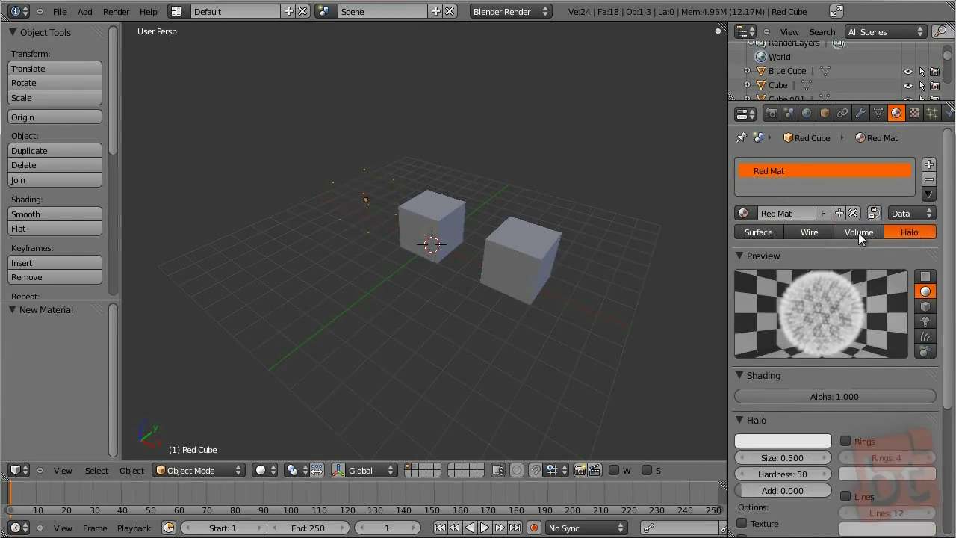
pyautogui.click(765, 232)
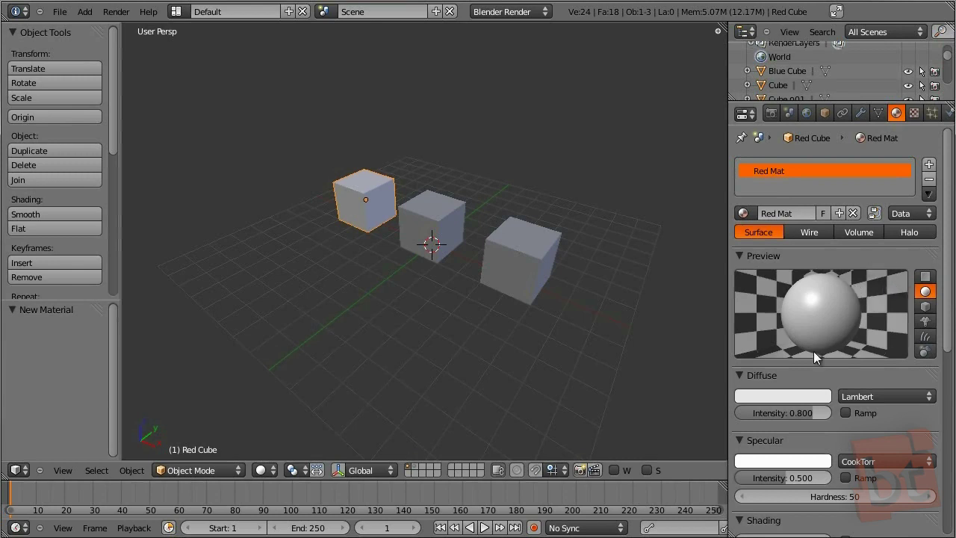
# - Set Red Mat's diffuse colour to pure red and keep Lambert as the diffuse shader model
pyautogui.scroll(-3, 814, 351)
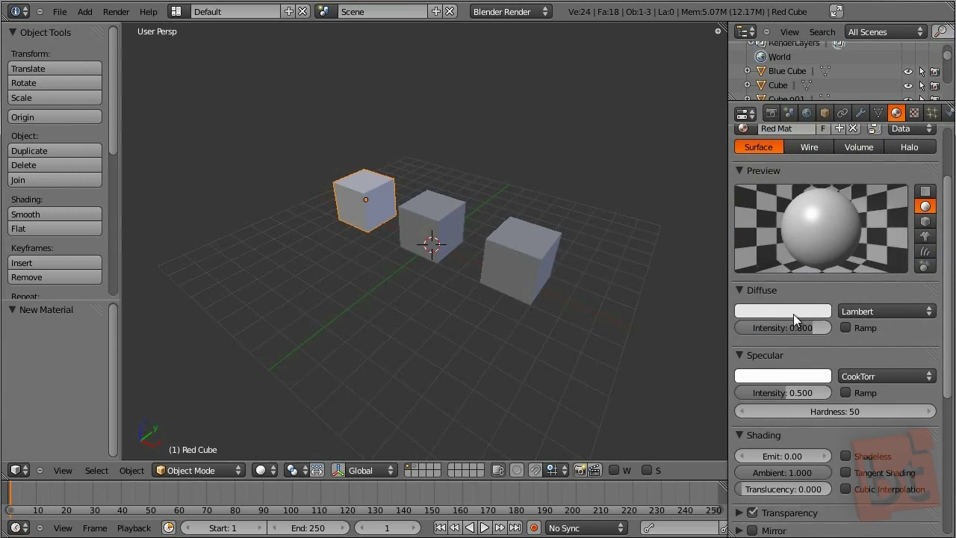
pyautogui.click(796, 310)
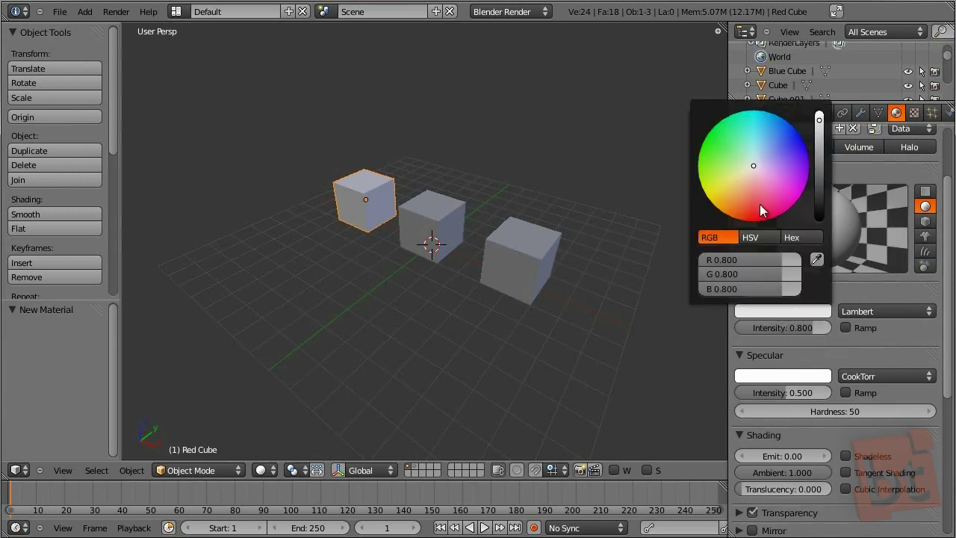
pyautogui.moveTo(753, 174); pyautogui.dragTo(753, 243)
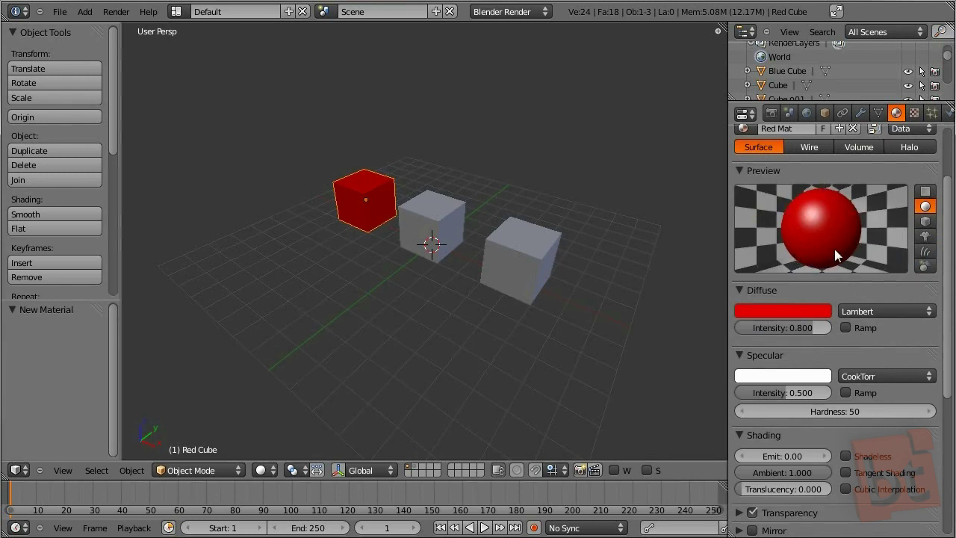
pyautogui.click(874, 313)
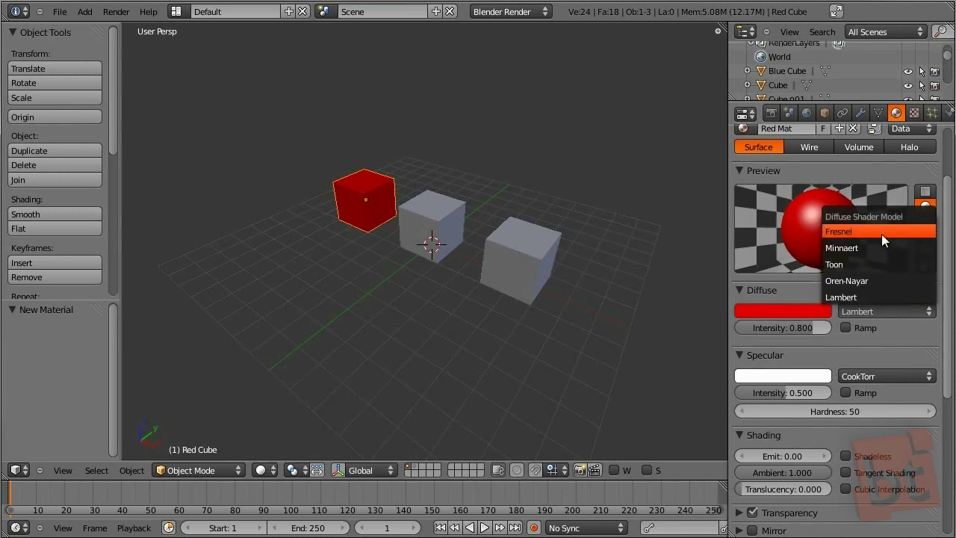
pyautogui.click(837, 298)
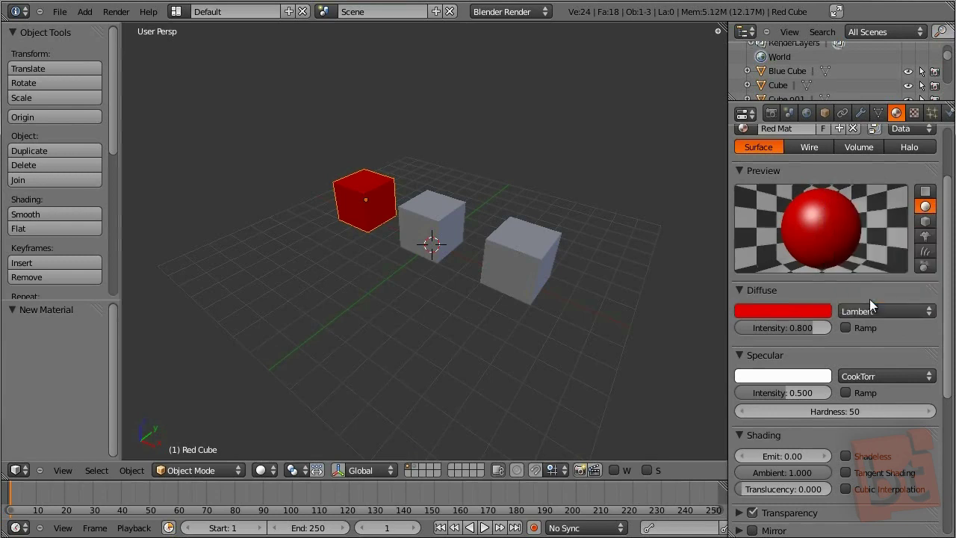
# - Collapse the Diffuse settings of Red Mat
pyautogui.click(808, 293)
pyautogui.click(808, 289)
pyautogui.click(808, 290)
pyautogui.click(808, 290)
pyautogui.click(808, 290)
pyautogui.click(808, 290)
pyautogui.click(807, 289)
pyautogui.click(808, 290)
pyautogui.click(808, 289)
pyautogui.click(808, 290)
pyautogui.click(792, 290)
pyautogui.click(743, 287)
pyautogui.click(743, 288)
pyautogui.click(737, 290)
pyautogui.click(737, 290)
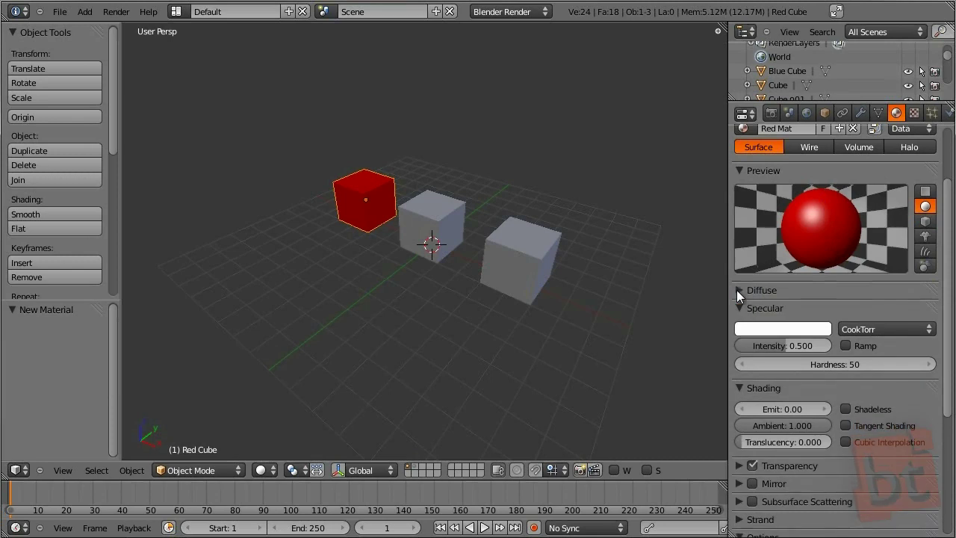
# - Set Red Mat's specular colour to a yellowish orange
pyautogui.scroll(1, 819, 304)
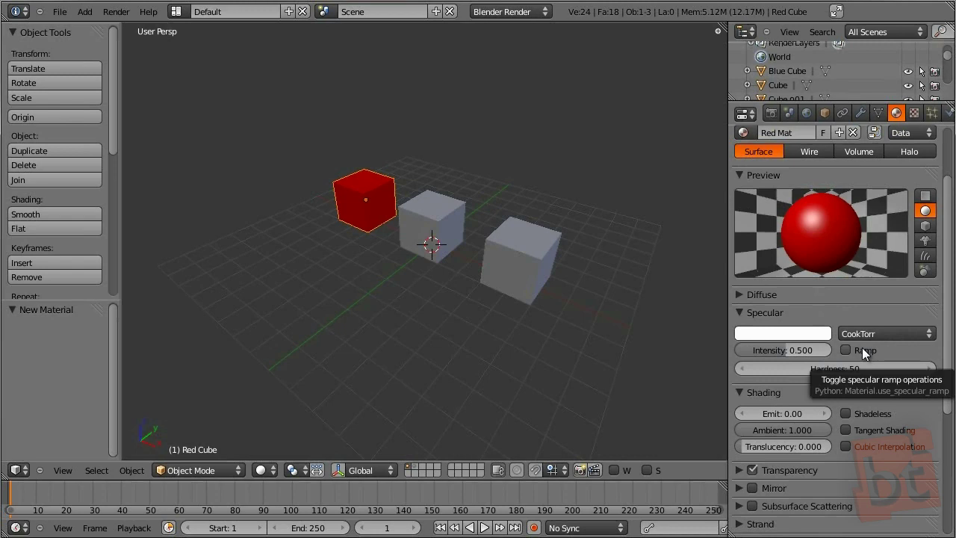
pyautogui.click(784, 333)
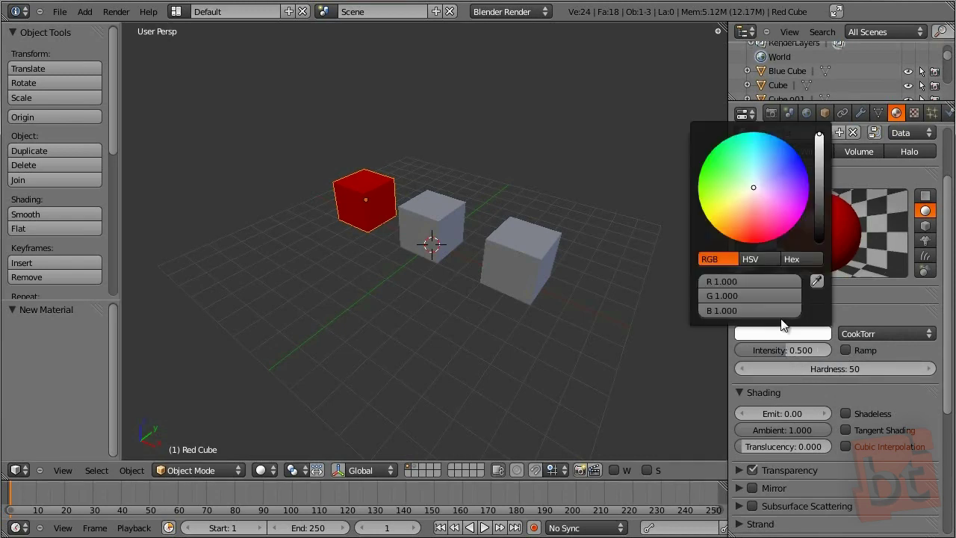
pyautogui.moveTo(751, 200); pyautogui.dragTo(730, 237)
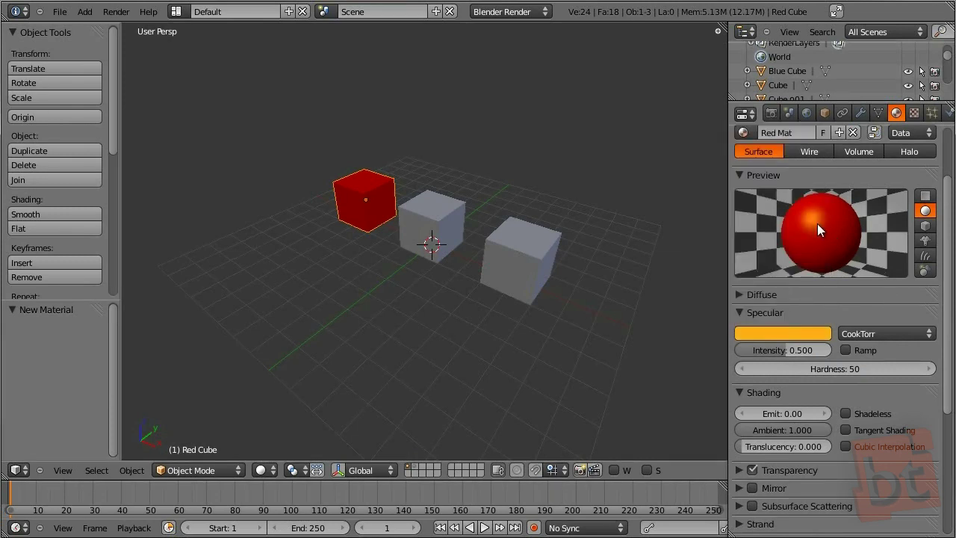
# - Raise Red Mat's specular intensity to 1.000 and its hardness for a tighter highlight, and collapse the Specular settings
pyautogui.moveTo(785, 348); pyautogui.dragTo(859, 372)
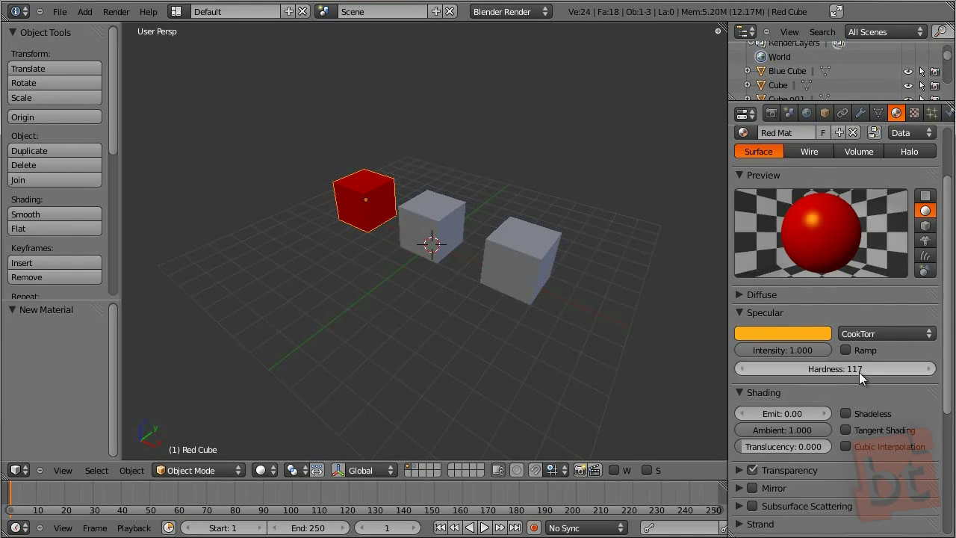
pyautogui.moveTo(798, 373); pyautogui.dragTo(821, 374)
pyautogui.click(811, 313)
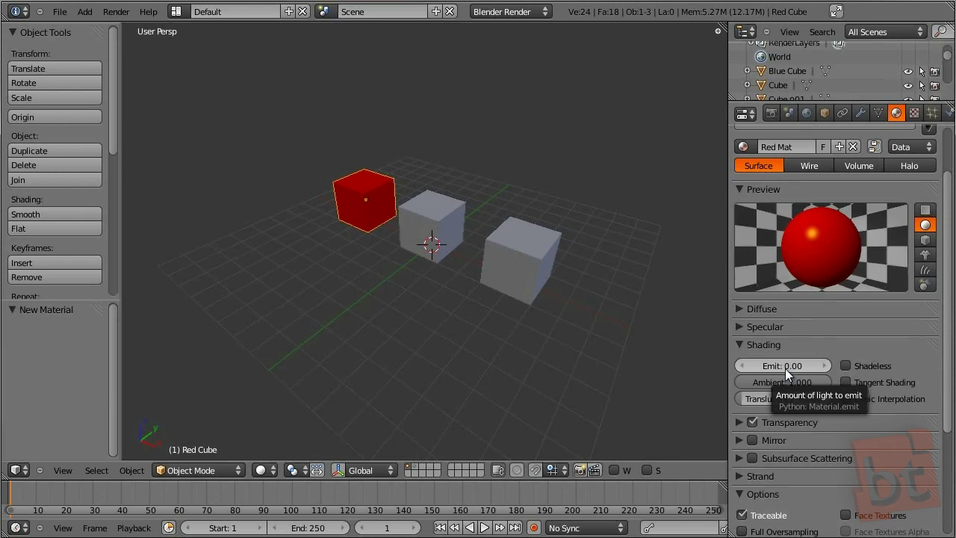
# - Try an emit value of 0.59 and the Shadeless option on Red Mat, resetting emit to 0 and Shadeless to off
pyautogui.moveTo(785, 368)
pyautogui.mouseDown()
pyautogui.moveTo(772, 367)
pyautogui.moveTo(792, 368)
pyautogui.mouseUp()
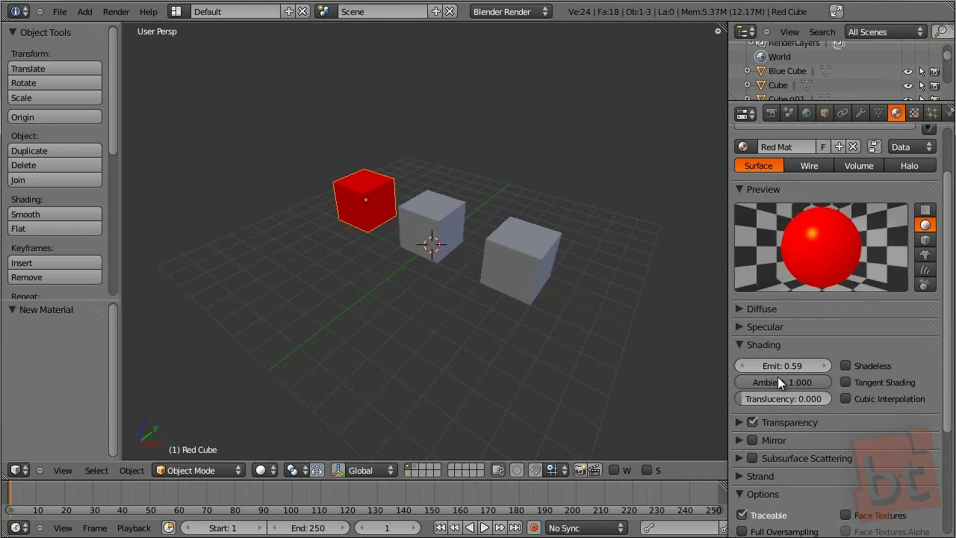
pyautogui.click(793, 364)
pyautogui.write('0')
pyautogui.press('Return')
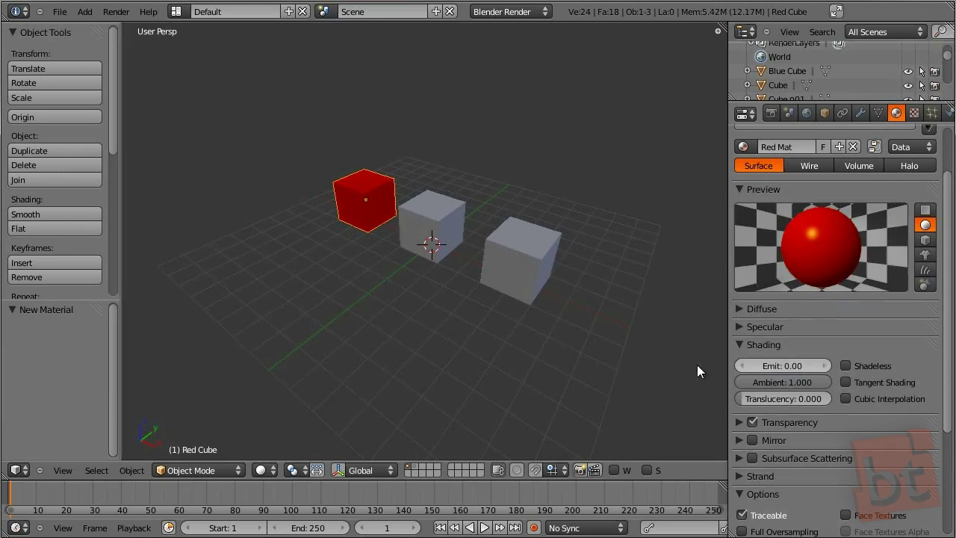
pyautogui.click(851, 363)
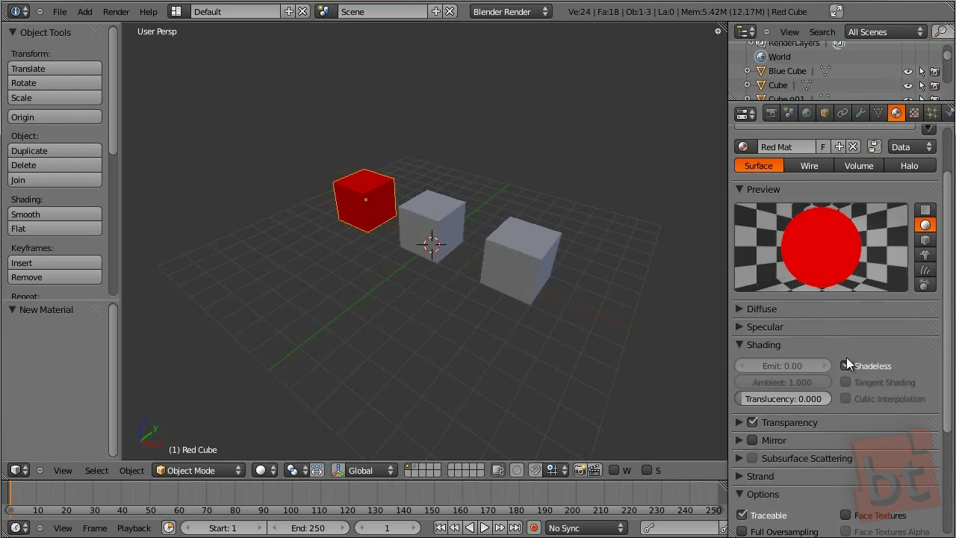
pyautogui.click(846, 365)
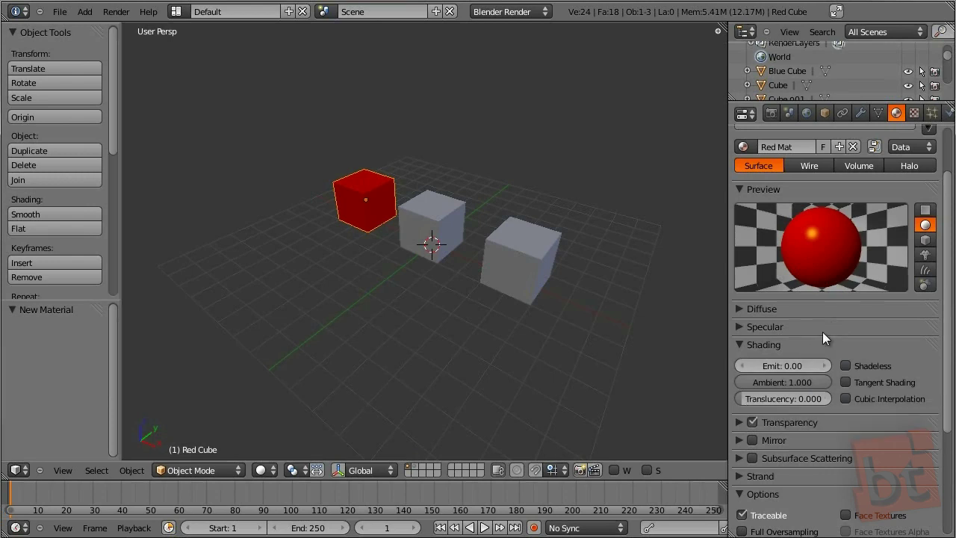
# - Examine the world's ambient colour setting and Red Mat's ambient and translucency shading values
pyautogui.click(806, 112)
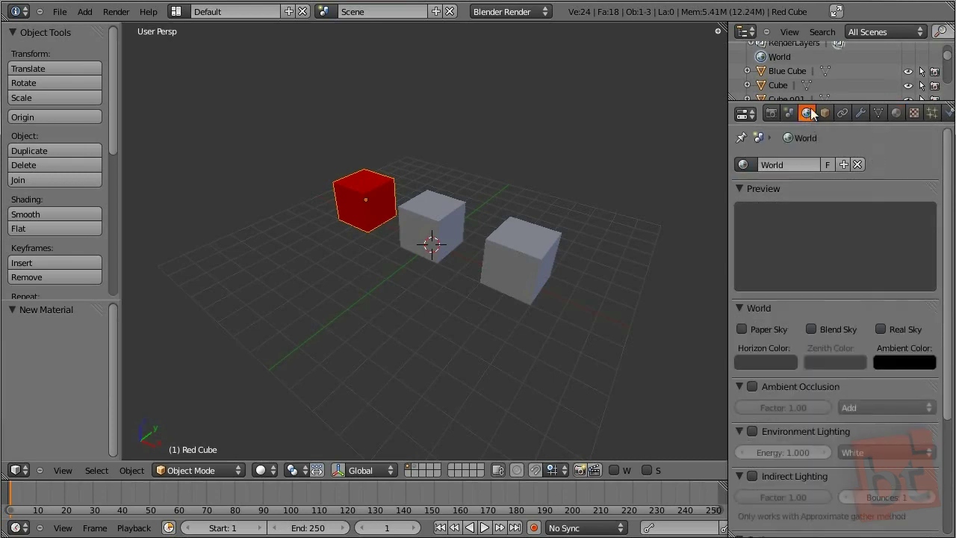
pyautogui.scroll(-1, 827, 302)
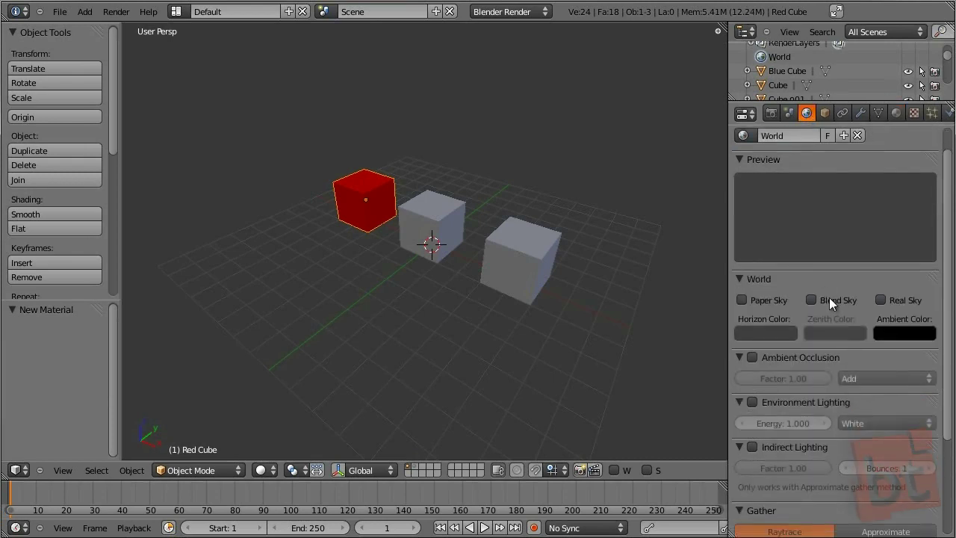
pyautogui.click(904, 332)
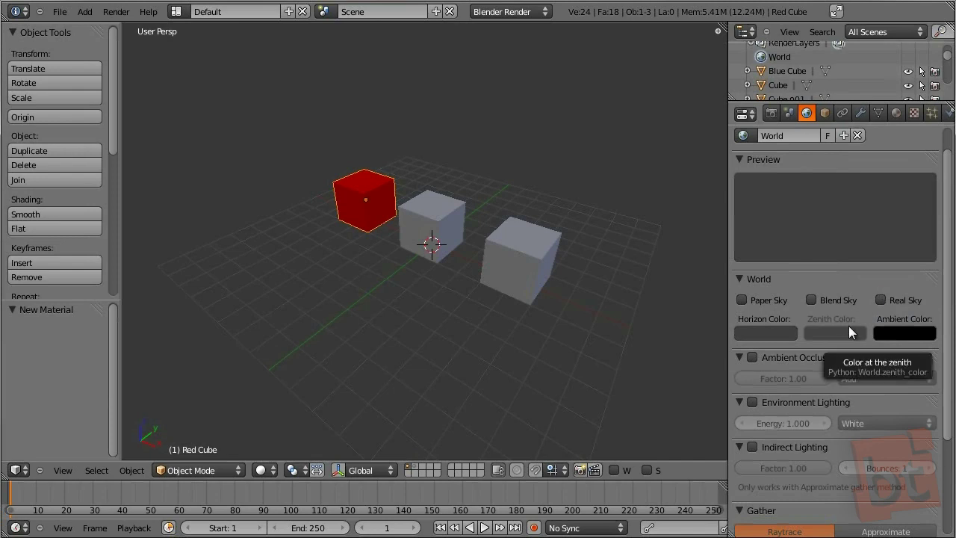
pyautogui.click(896, 112)
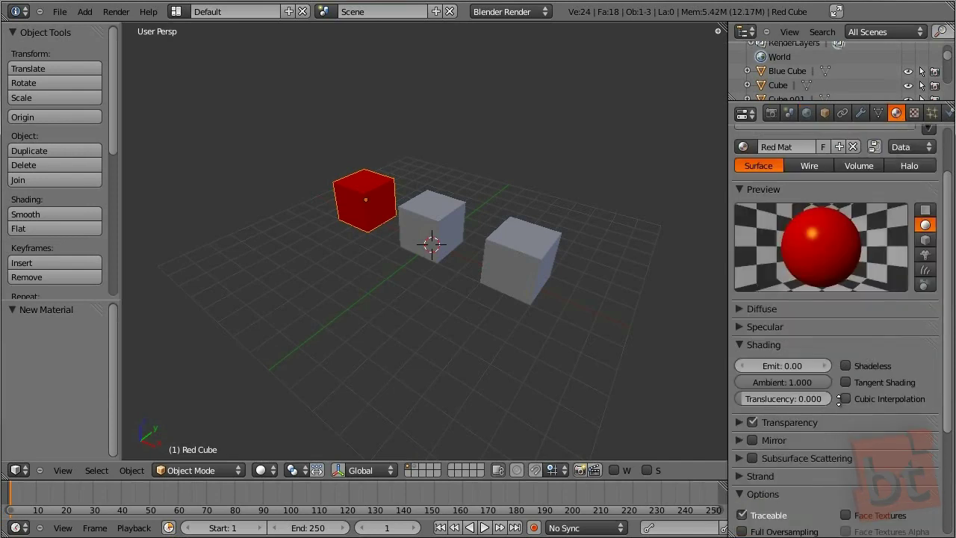
pyautogui.scroll(-1, 788, 364)
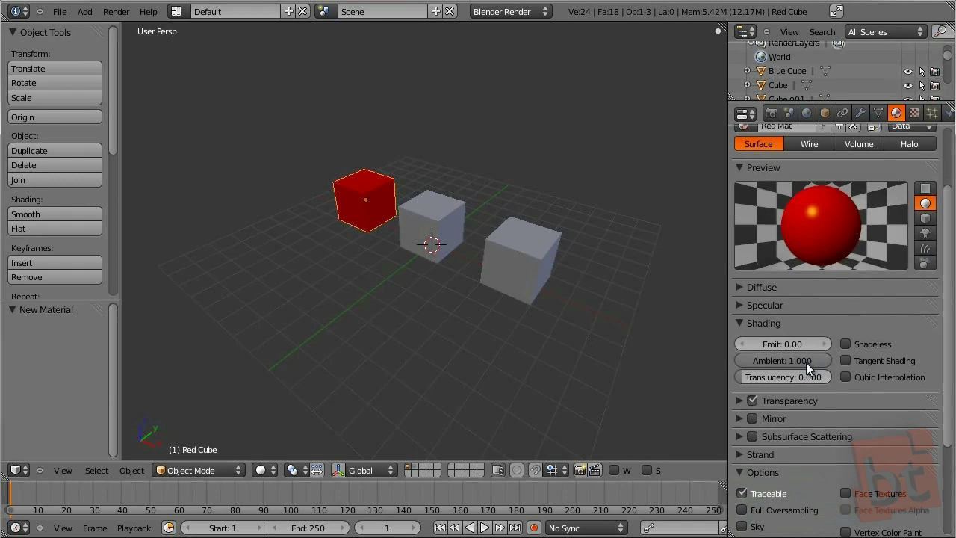
pyautogui.moveTo(820, 361)
pyautogui.mouseDown()
pyautogui.moveTo(803, 360)
pyautogui.moveTo(824, 362)
pyautogui.mouseUp()
pyautogui.scroll(2, 829, 366)
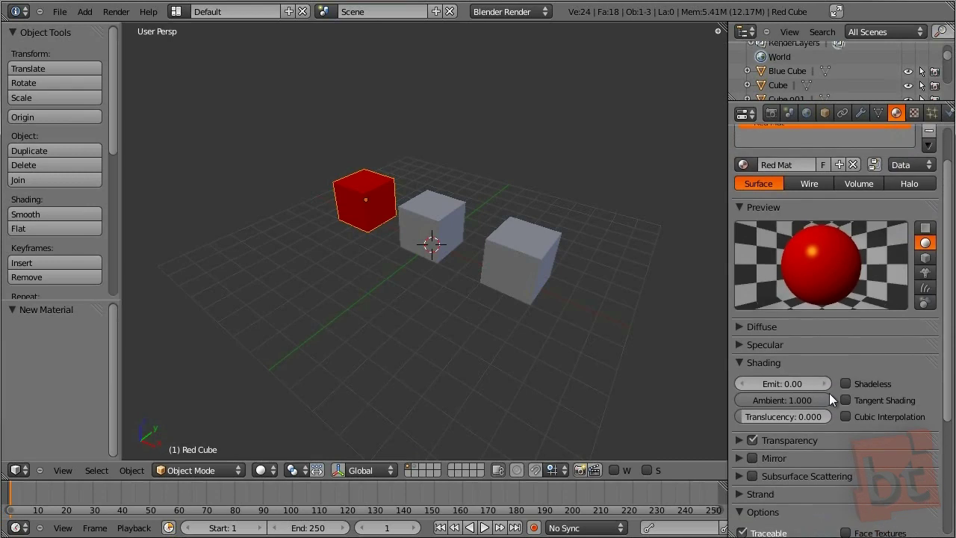
pyautogui.scroll(-2, 816, 399)
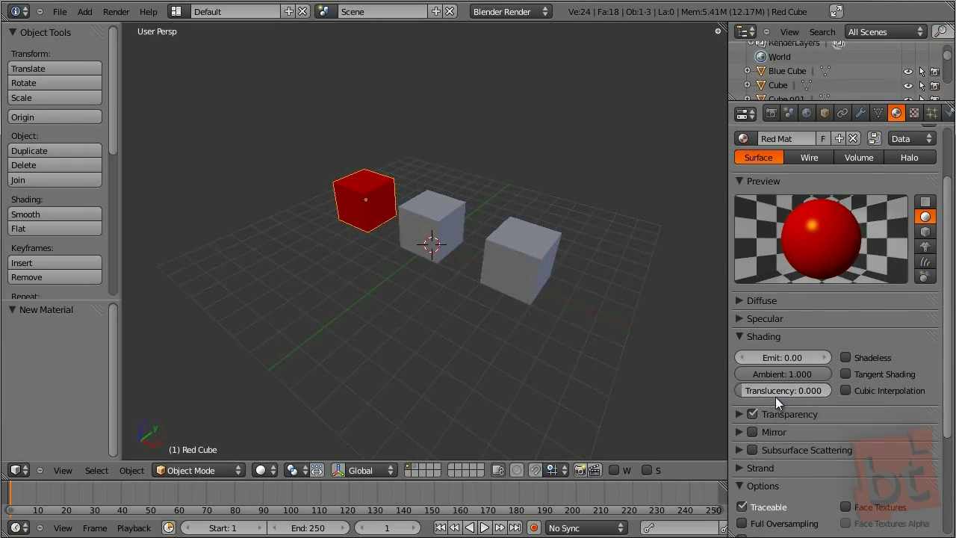
# - Collapse the Shading settings of Red Mat and expand its Transparency settings
pyautogui.scroll(-1, 765, 395)
pyautogui.click(738, 326)
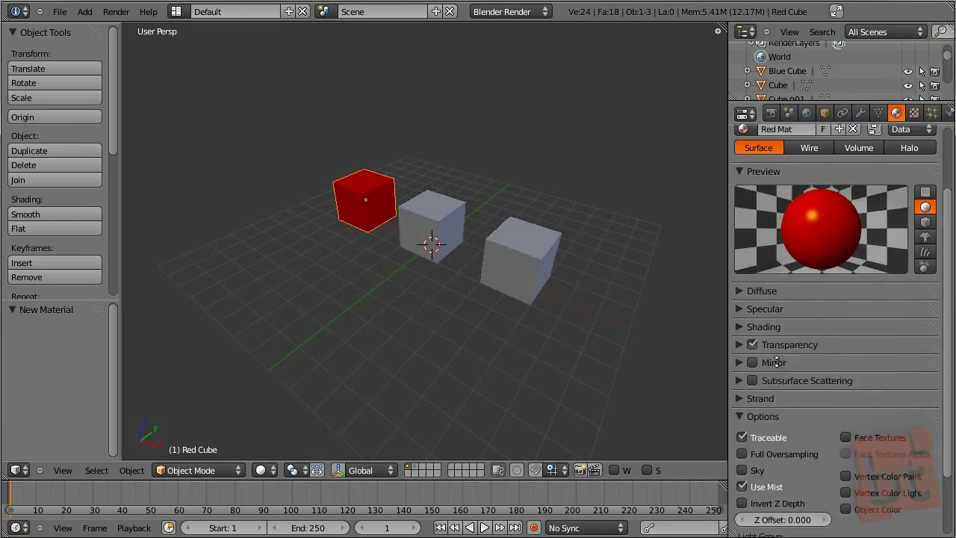
pyautogui.scroll(-1, 747, 336)
pyautogui.click(739, 339)
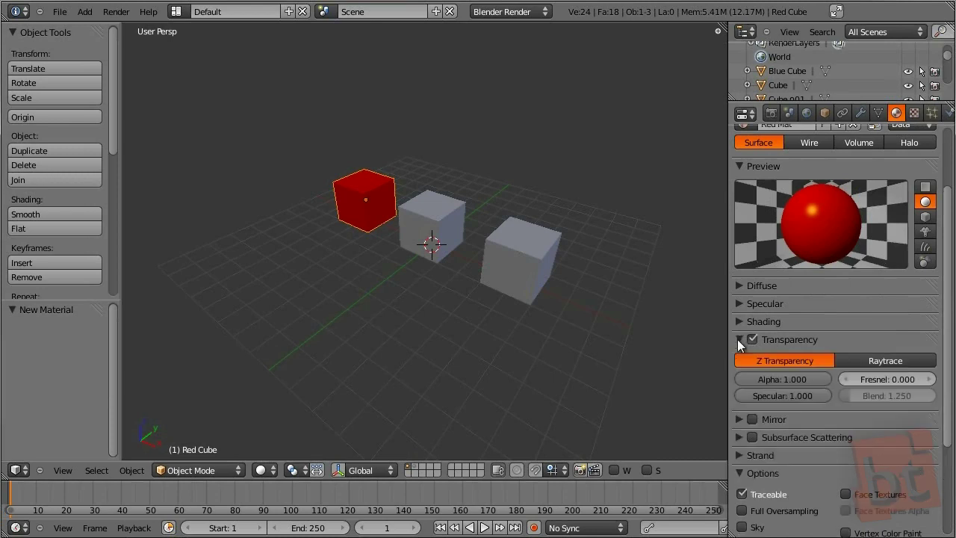
# - Toggle Red Mat's transparency off and on, then lower its Z Transparency alpha to about 0.413
pyautogui.click(754, 339)
pyautogui.click(753, 338)
pyautogui.click(753, 341)
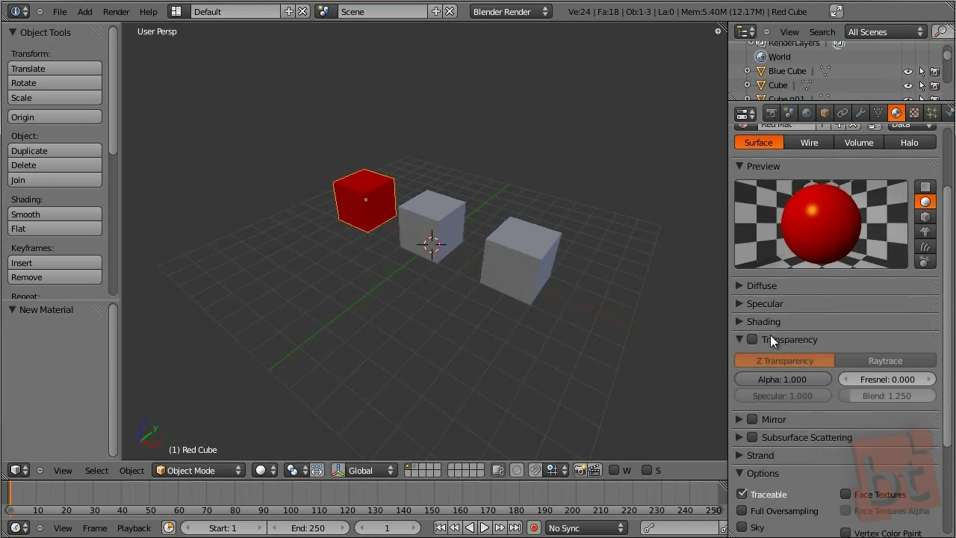
pyautogui.click(751, 340)
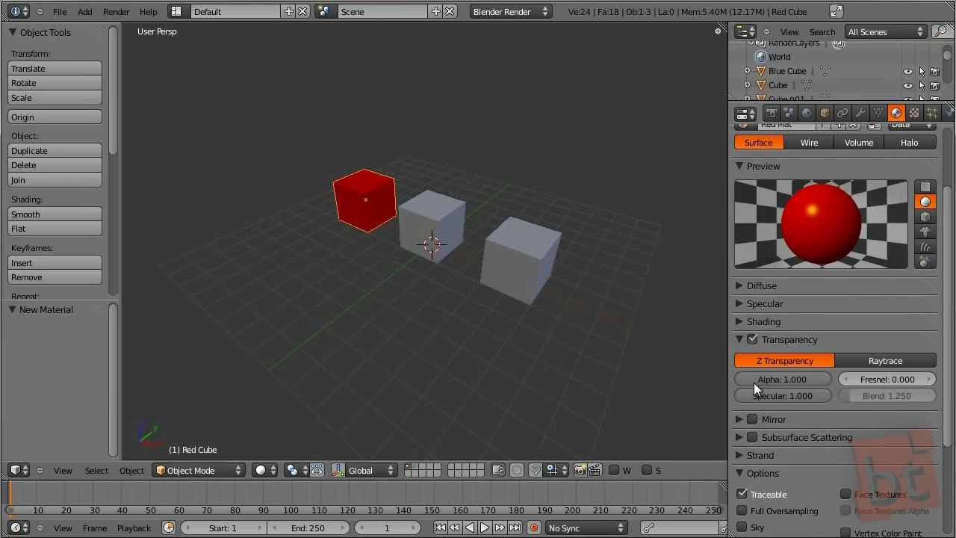
pyautogui.moveTo(822, 379); pyautogui.dragTo(767, 386)
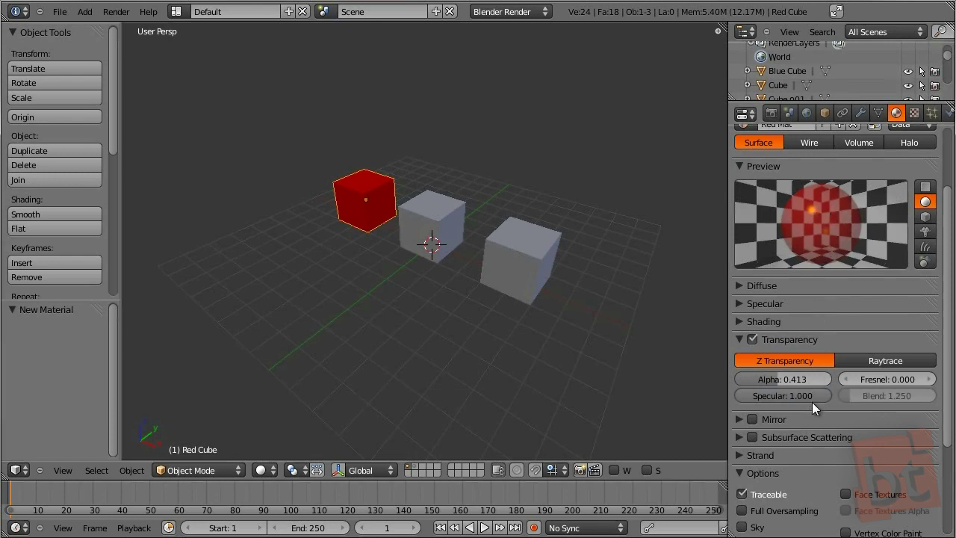
# - Try a lower transparency specular on Red Mat, restore it to 1.000, and raise alpha to about 0.571
pyautogui.moveTo(802, 401); pyautogui.dragTo(759, 396)
pyautogui.moveTo(762, 397); pyautogui.dragTo(860, 399)
pyautogui.moveTo(779, 378)
pyautogui.mouseDown()
pyautogui.moveTo(821, 382)
pyautogui.moveTo(794, 381)
pyautogui.mouseUp()
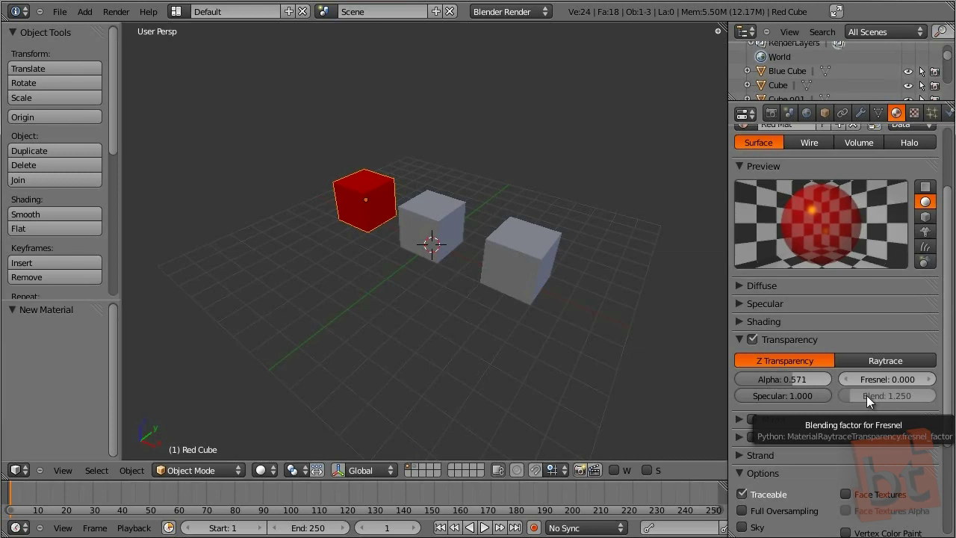
# - Set Red Mat's transparency type to Raytrace, comparing it once with Z Transparency
pyautogui.click(885, 361)
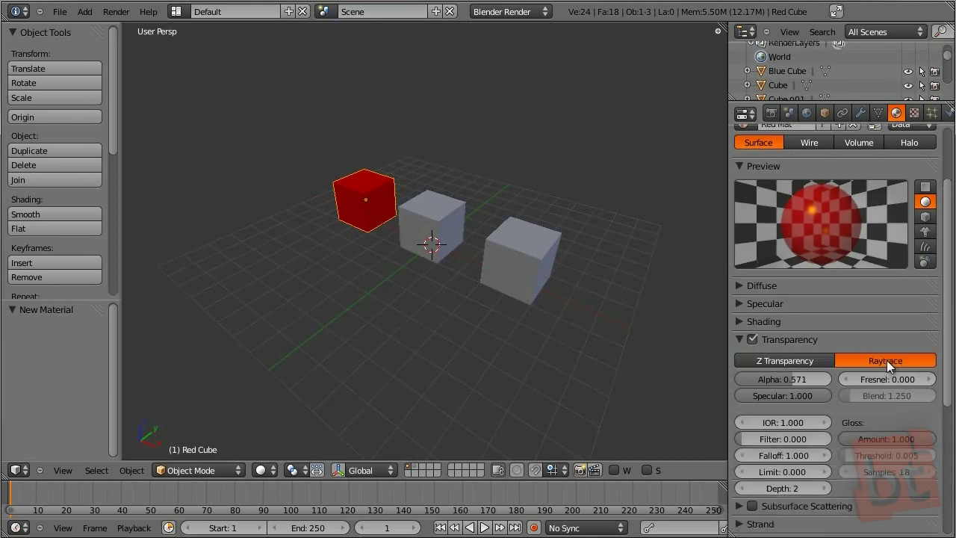
pyautogui.scroll(-2, 867, 366)
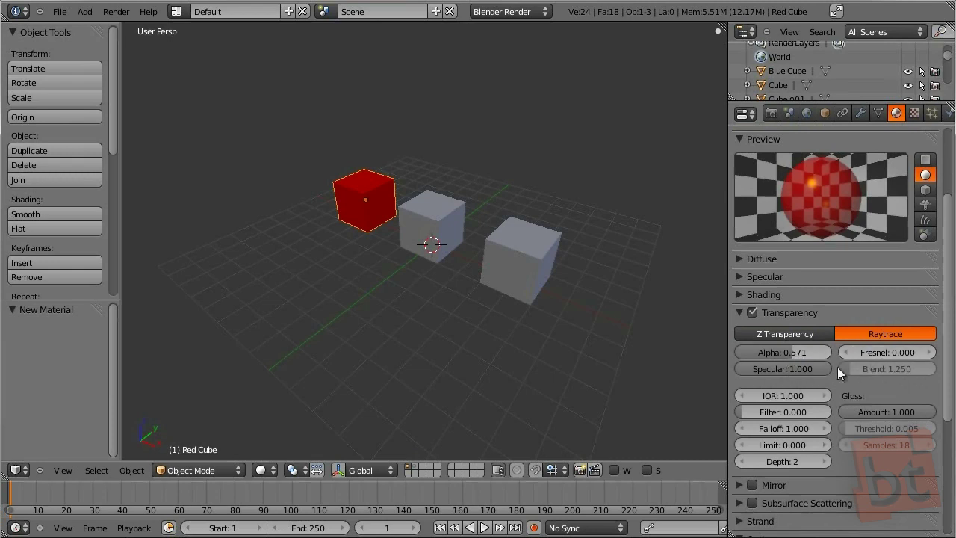
pyautogui.click(791, 334)
pyautogui.click(876, 333)
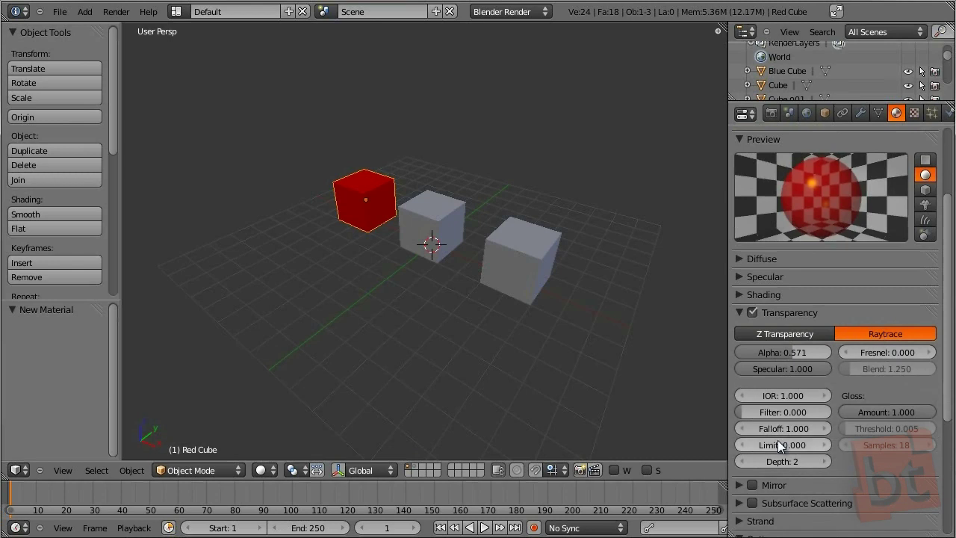
pyautogui.scroll(-1, 781, 418)
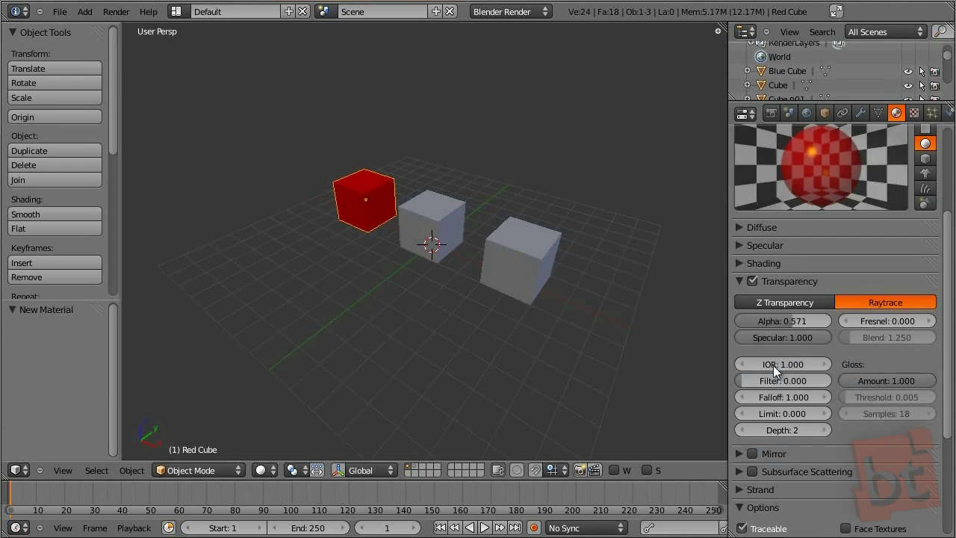
# - Raise the index of refraction of Red Mat's raytraced transparency to 1.500
pyautogui.click(826, 364)
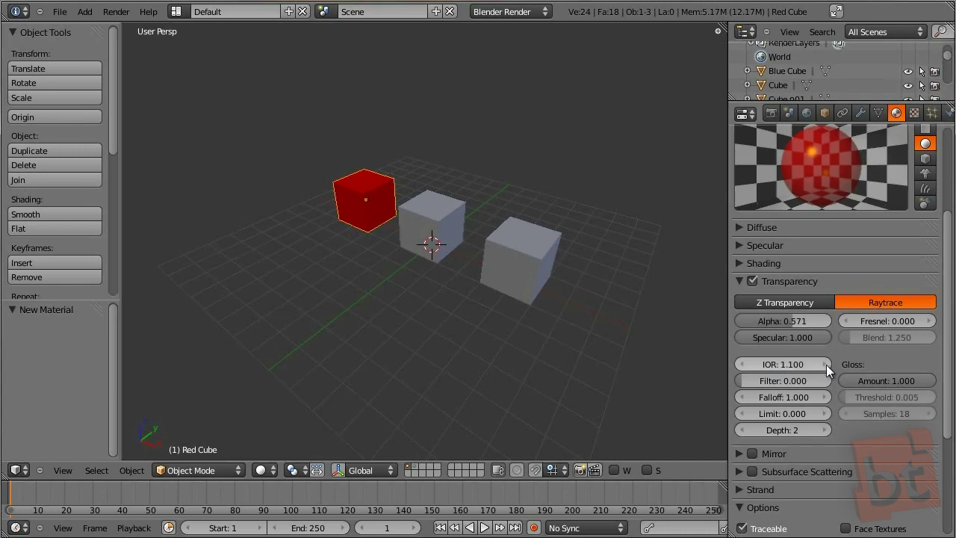
pyautogui.click(826, 364)
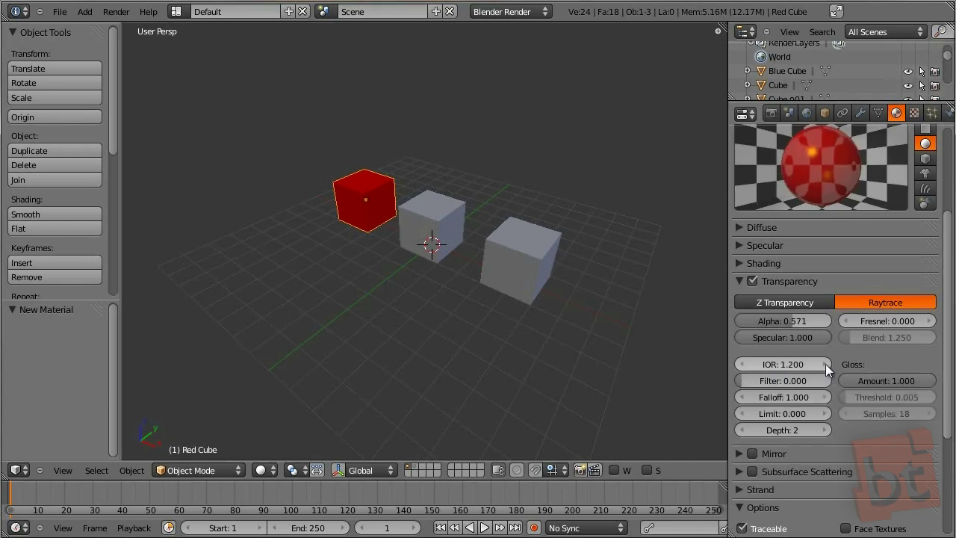
pyautogui.click(825, 364)
pyautogui.click(825, 364)
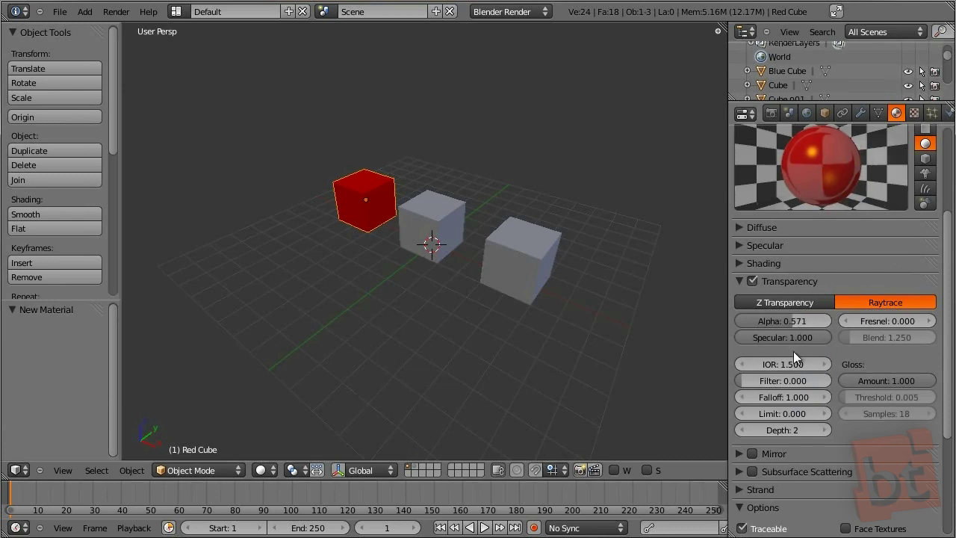
# - Blur Red Mat's raytraced transparency by lowering the gloss amount to about 0.858 and raising the gloss samples to 56
pyautogui.scroll(-2, 889, 362)
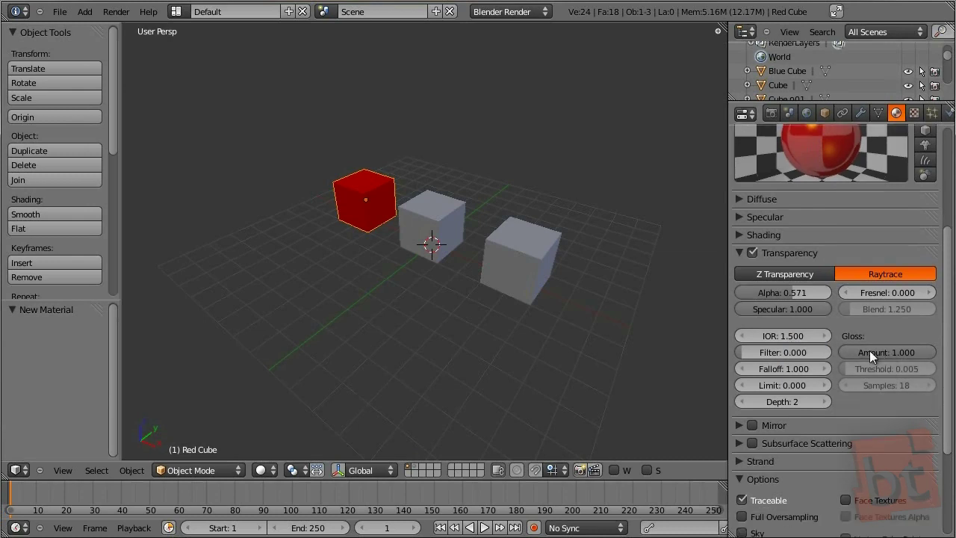
pyautogui.moveTo(913, 355); pyautogui.dragTo(913, 381)
pyautogui.scroll(1, 904, 354)
pyautogui.scroll(1, 903, 354)
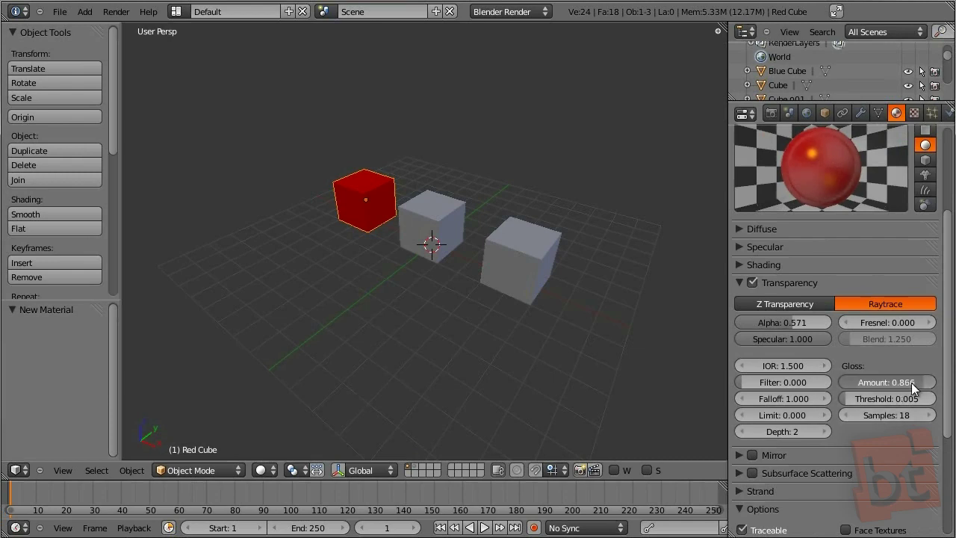
pyautogui.moveTo(912, 383); pyautogui.dragTo(911, 383)
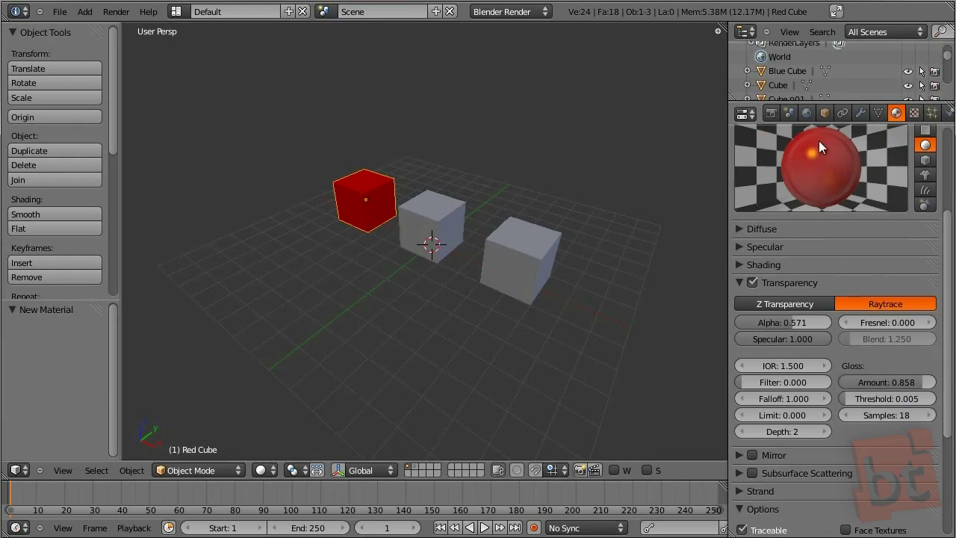
pyautogui.moveTo(883, 414); pyautogui.dragTo(901, 414)
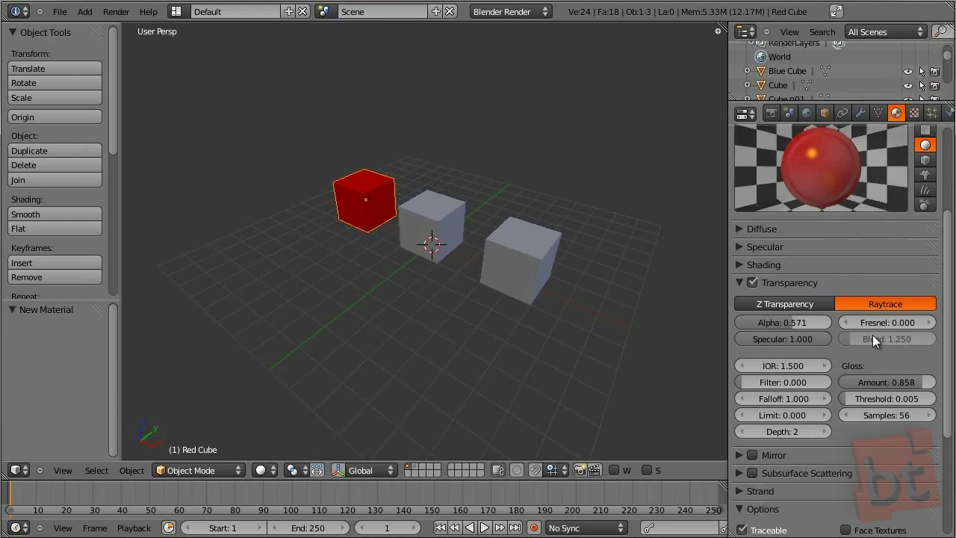
# - Disable Red Mat's transparency, restore its alpha to 1.000, and collapse the Transparency settings
pyautogui.click(754, 282)
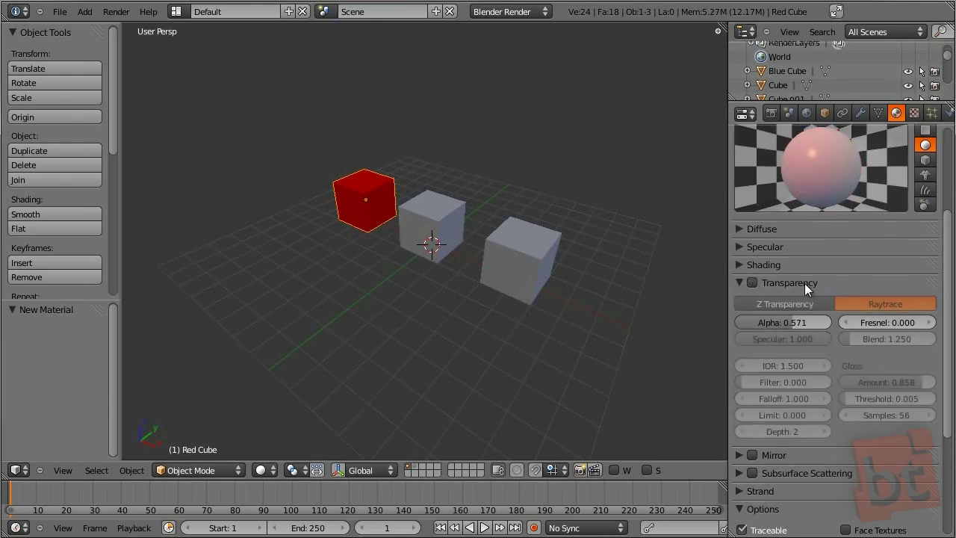
pyautogui.moveTo(800, 326); pyautogui.dragTo(865, 328)
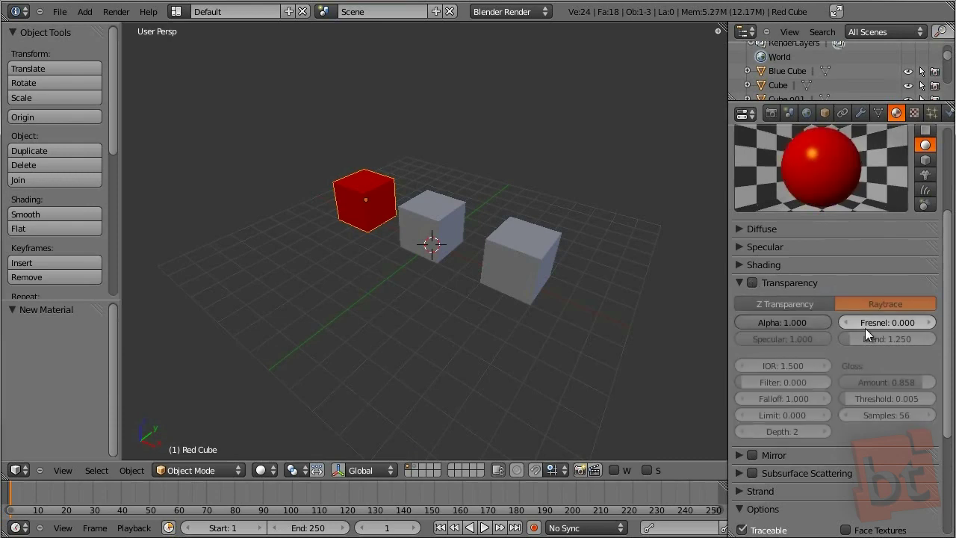
pyautogui.click(744, 283)
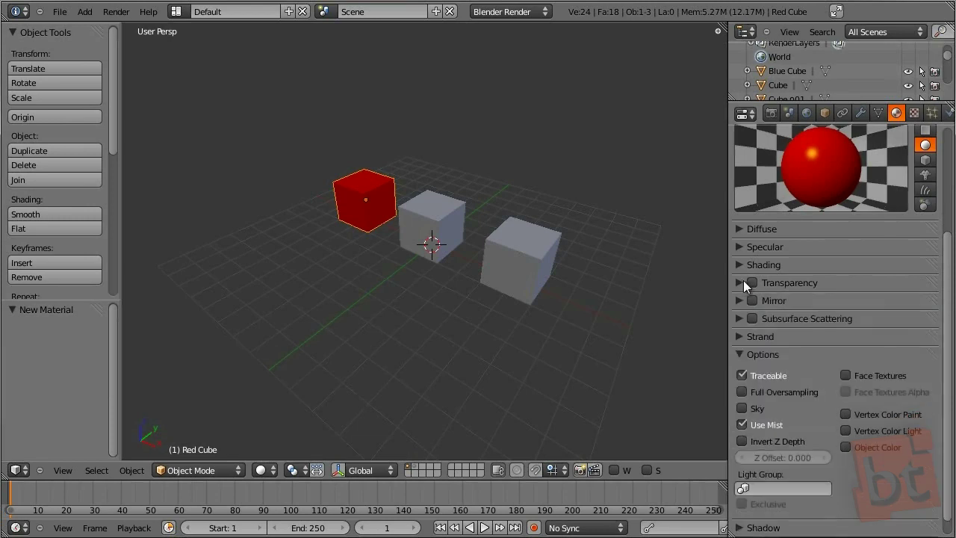
# - Expand and enable Red Mat's Mirror settings, trying near-full reflectivity and settling on about 0.802
pyautogui.scroll(-1, 817, 254)
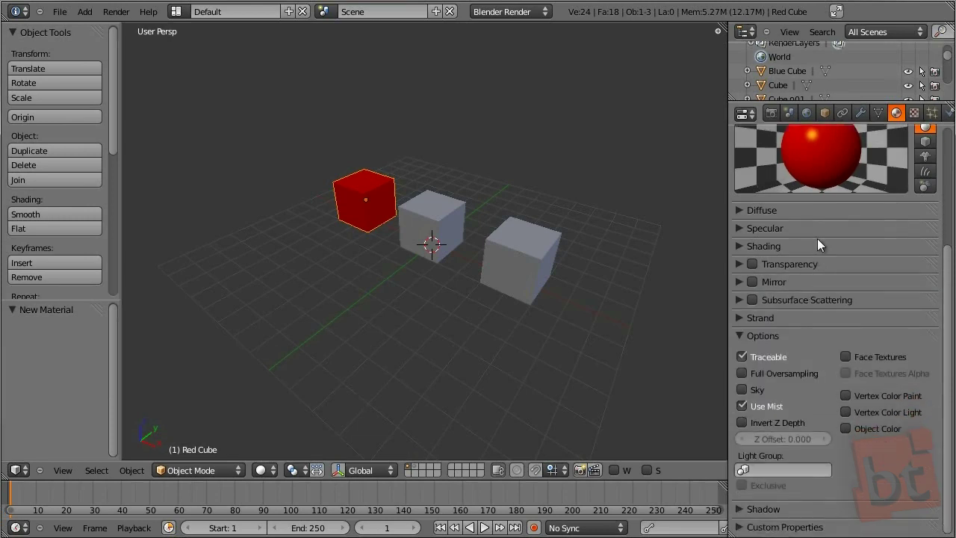
pyautogui.click(741, 282)
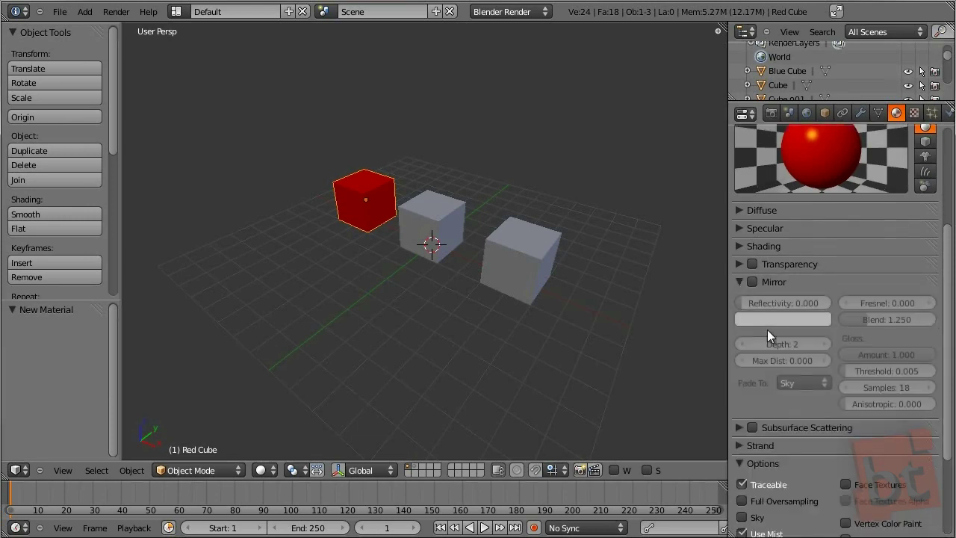
pyautogui.click(753, 282)
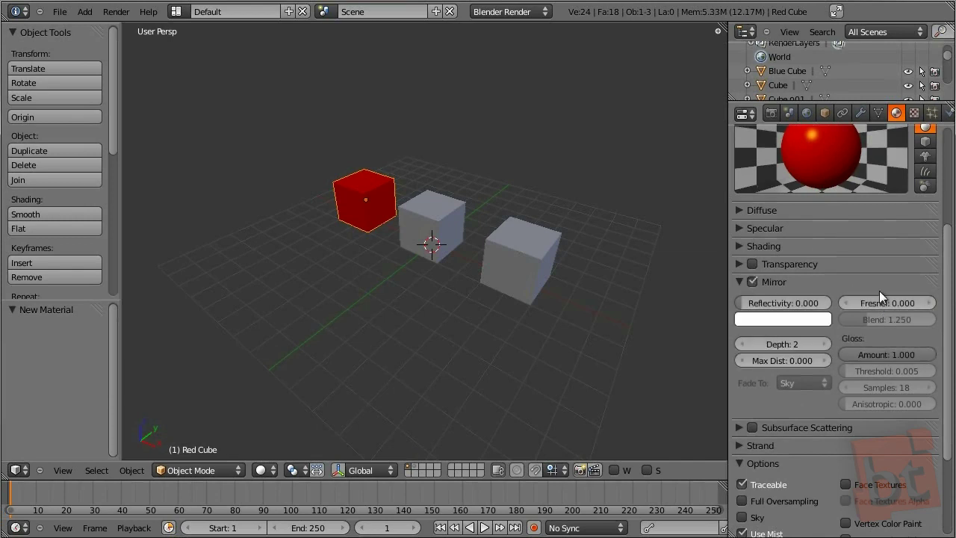
pyautogui.scroll(2, 881, 306)
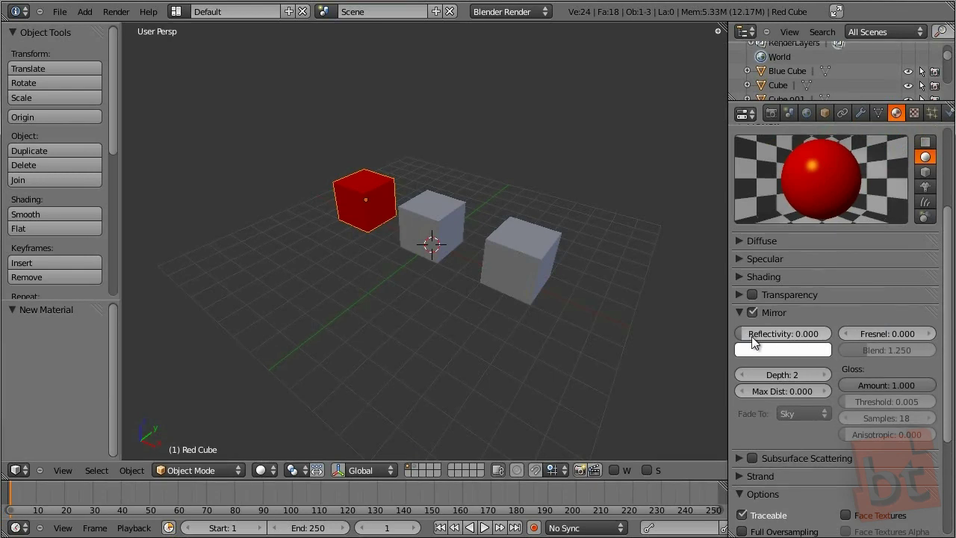
pyautogui.moveTo(744, 332); pyautogui.dragTo(844, 343)
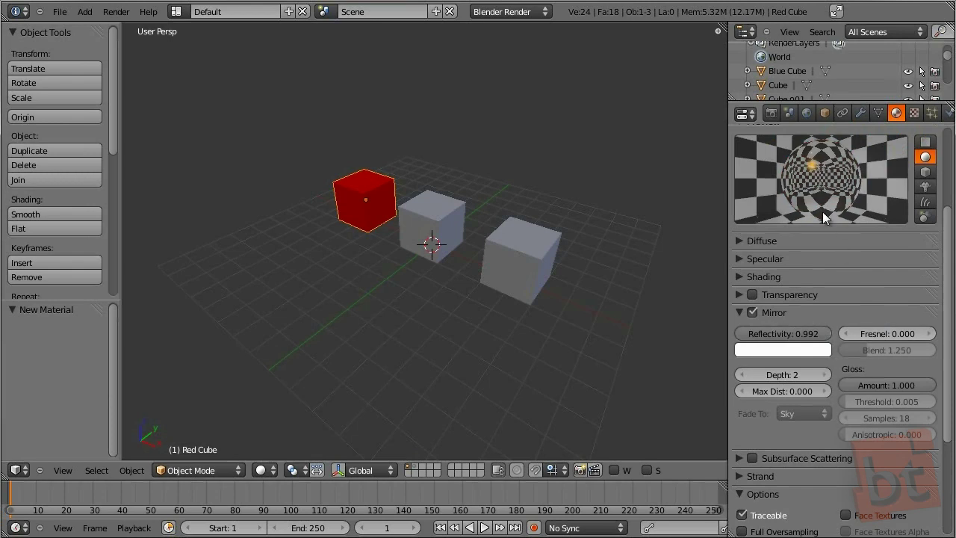
pyautogui.moveTo(824, 337); pyautogui.dragTo(806, 334)
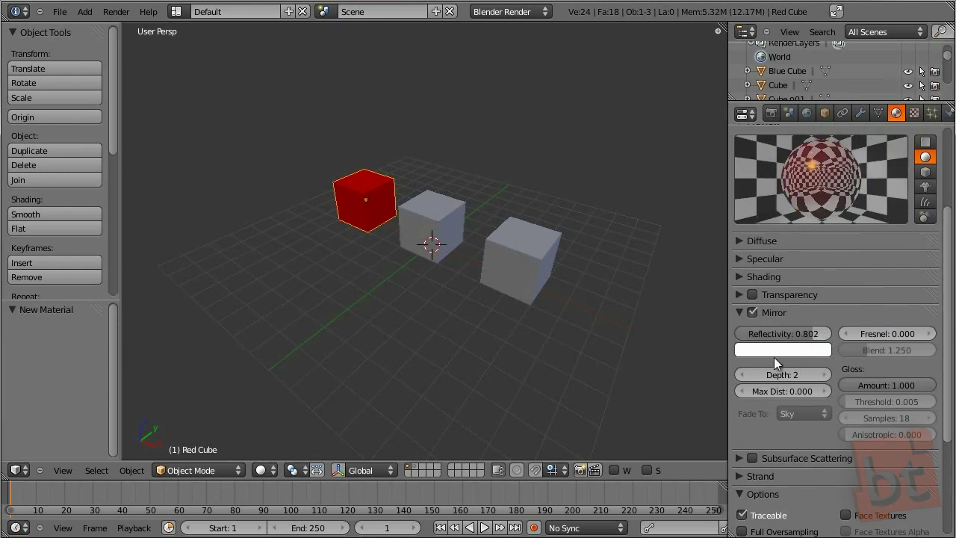
# - Try a pink mirror colour on Red Mat and return it to white
pyautogui.click(774, 350)
pyautogui.moveTo(752, 204)
pyautogui.mouseDown()
pyautogui.moveTo(734, 232)
pyautogui.moveTo(748, 213)
pyautogui.moveTo(761, 237)
pyautogui.moveTo(773, 232)
pyautogui.mouseUp()
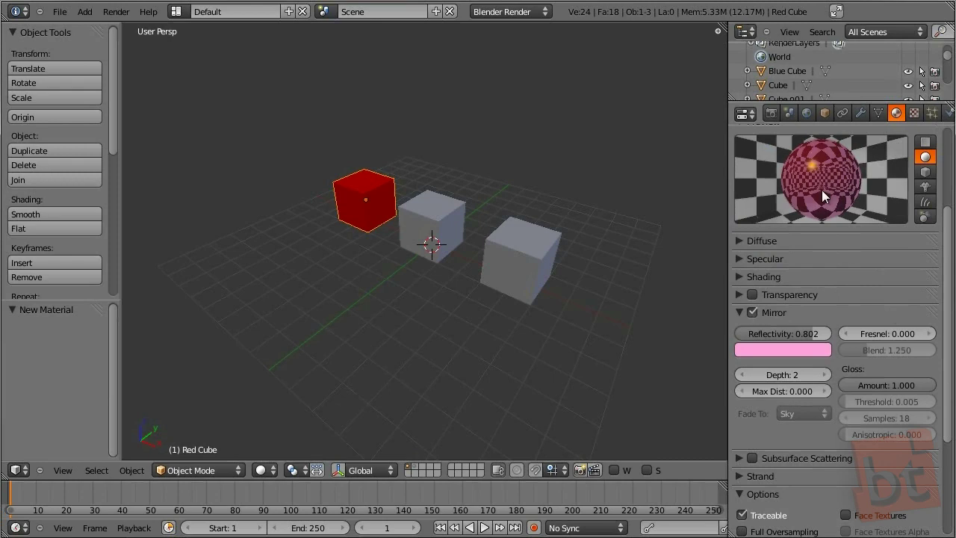
pyautogui.click(811, 351)
pyautogui.moveTo(768, 233); pyautogui.dragTo(752, 204)
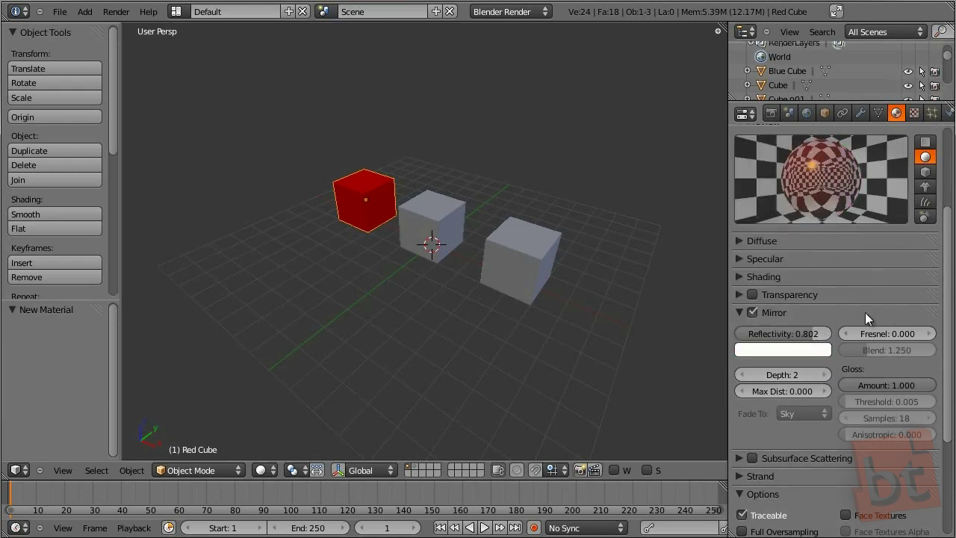
# - Try a mirror Fresnel value of 2.500 on Red Mat and reset it to 0
pyautogui.moveTo(870, 333); pyautogui.dragTo(890, 337)
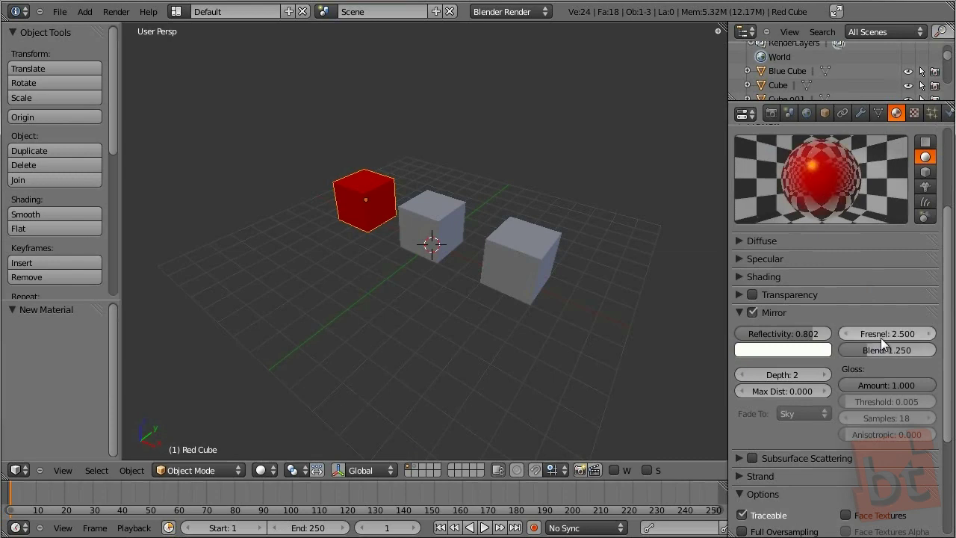
pyautogui.scroll(1, 870, 334)
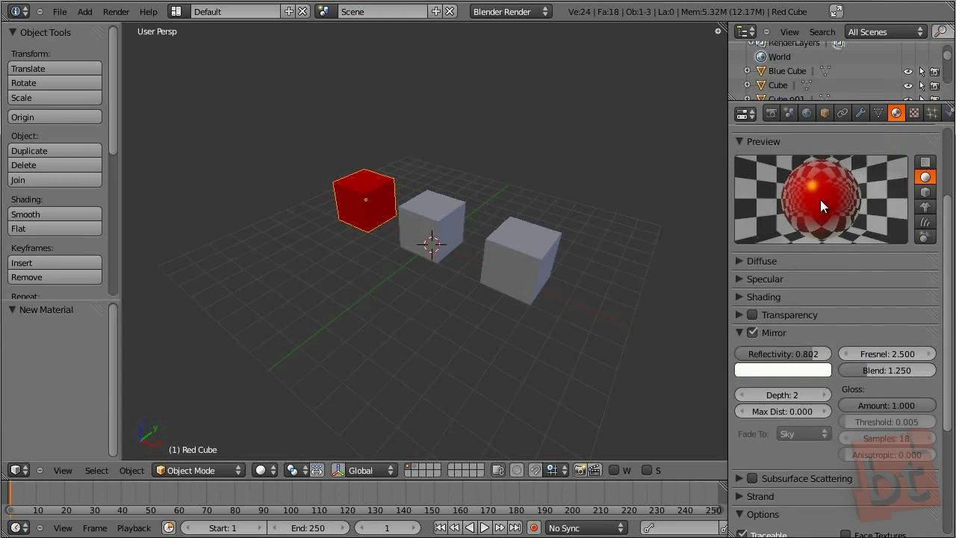
pyautogui.moveTo(883, 353); pyautogui.dragTo(836, 352)
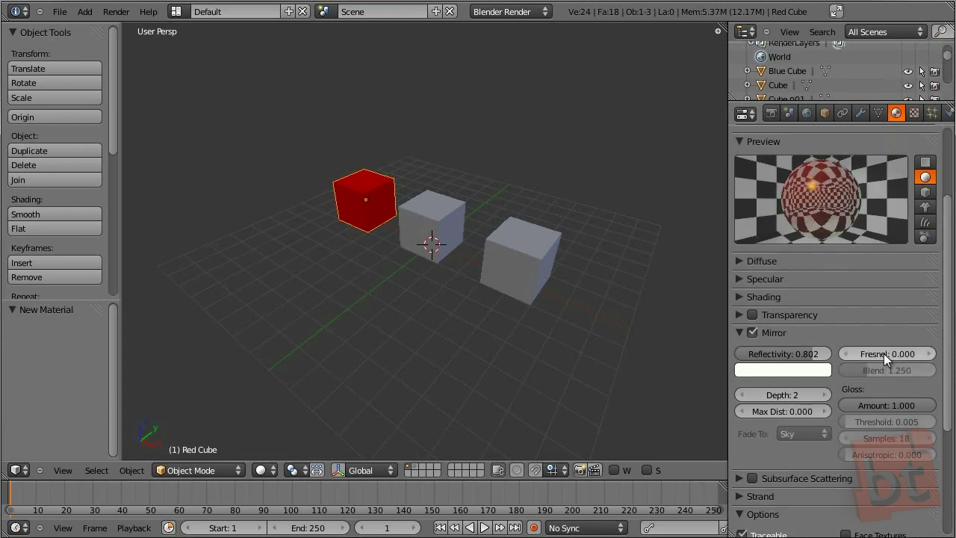
# - Set the maximum distance of Red Mat's mirror reflections to about 13.3, trying 2.2, 7 and 12.2 along the way
pyautogui.scroll(-2, 818, 373)
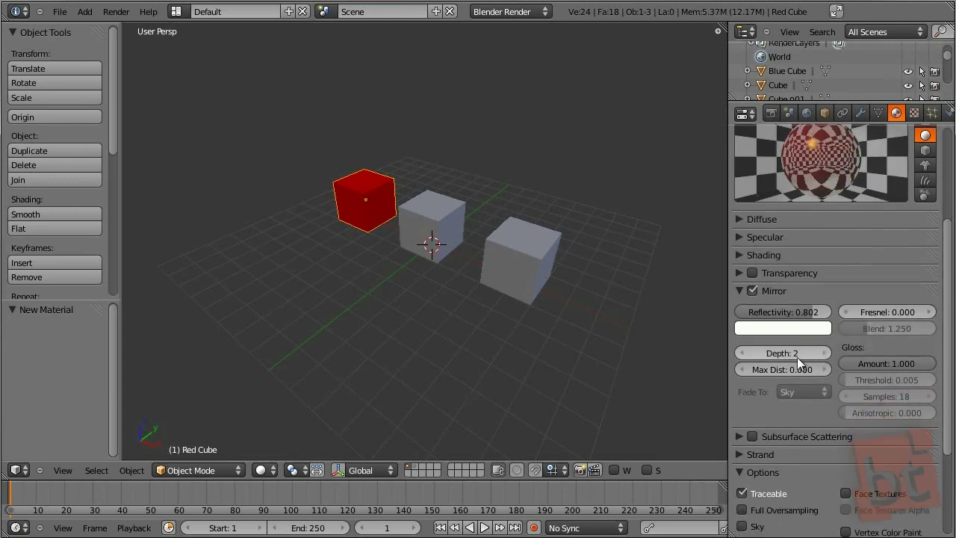
pyautogui.scroll(2, 790, 373)
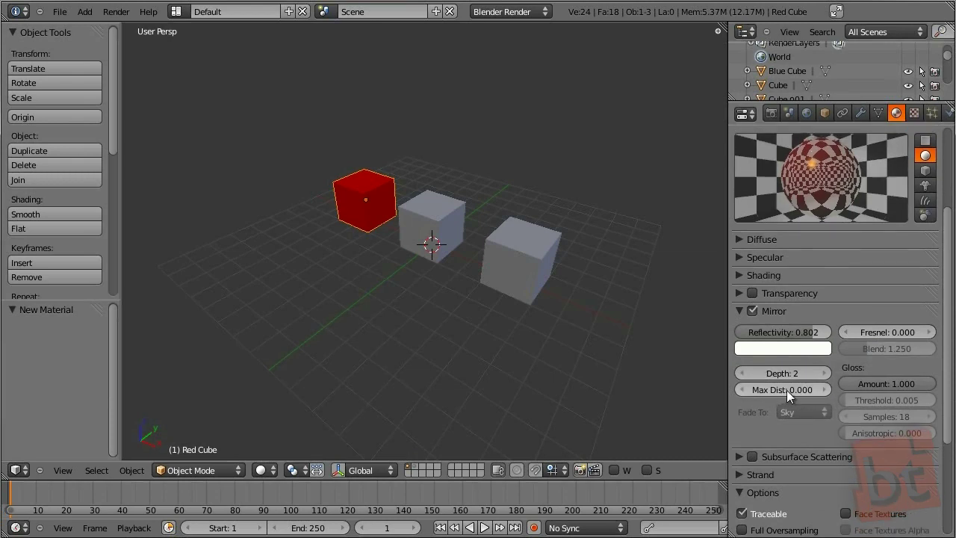
pyautogui.scroll(1, 786, 390)
pyautogui.moveTo(791, 399)
pyautogui.mouseDown()
pyautogui.moveTo(806, 401)
pyautogui.moveTo(787, 404)
pyautogui.mouseUp()
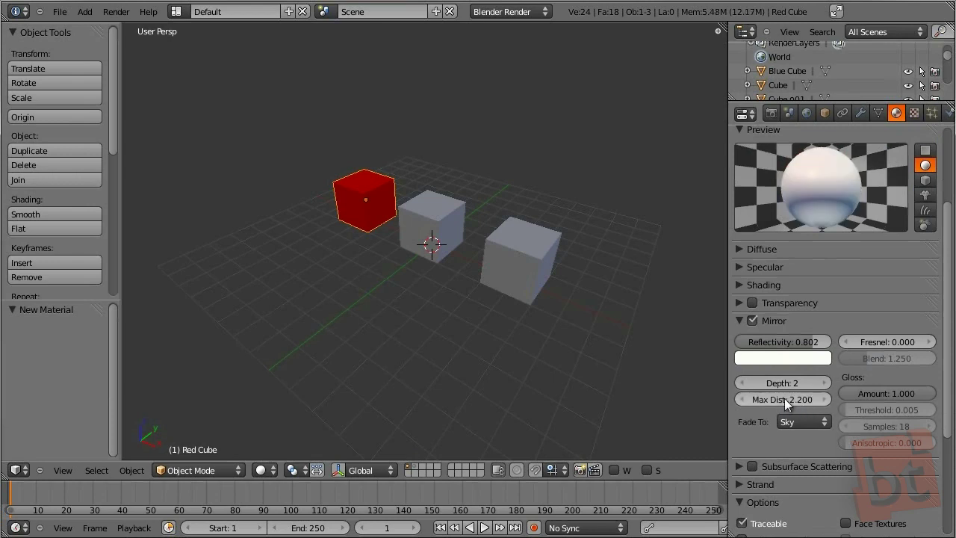
pyautogui.click(759, 400)
pyautogui.write('7')
pyautogui.press('Return')
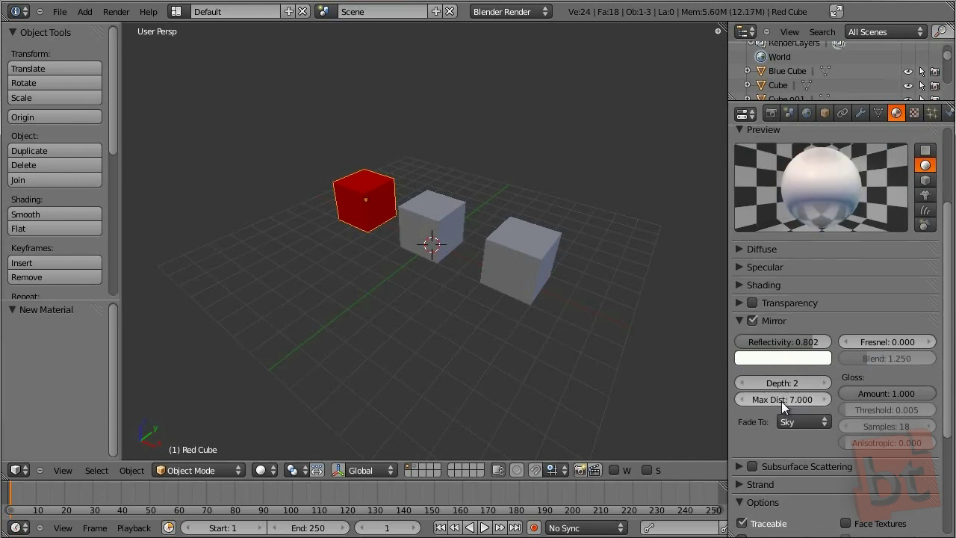
pyautogui.moveTo(765, 400); pyautogui.dragTo(804, 402)
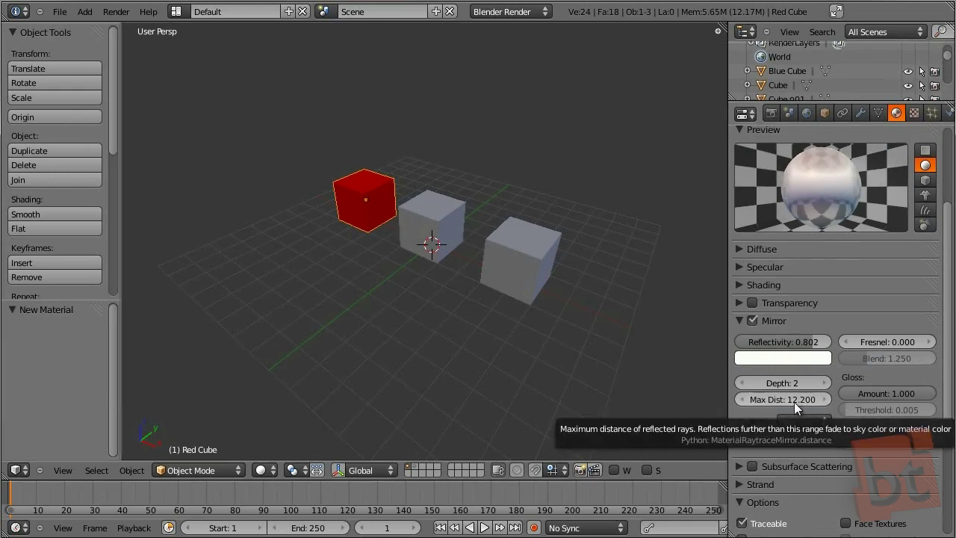
pyautogui.moveTo(781, 402); pyautogui.dragTo(792, 404)
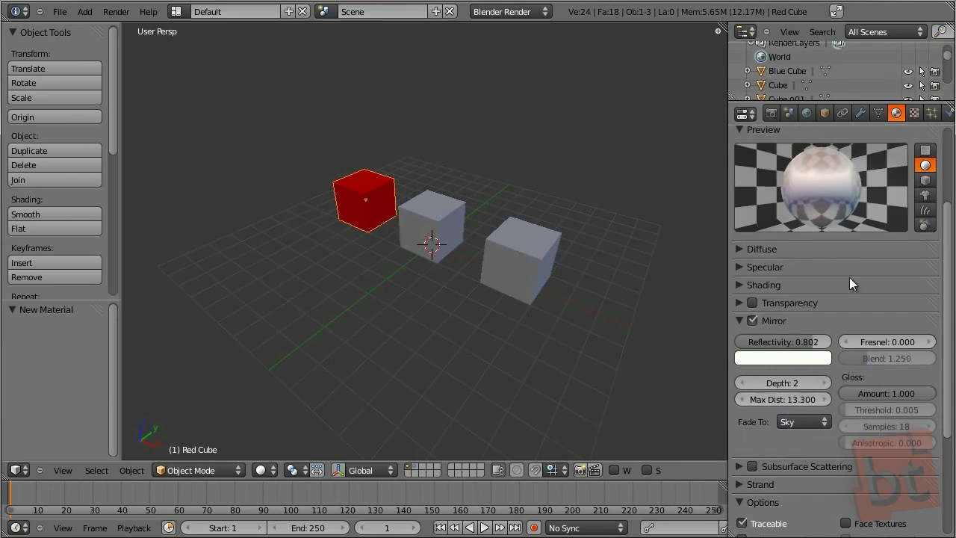
# - Make Red Mat's mirror reflections fade out to Material and set their maximum distance to about 15.9
pyautogui.click(799, 422)
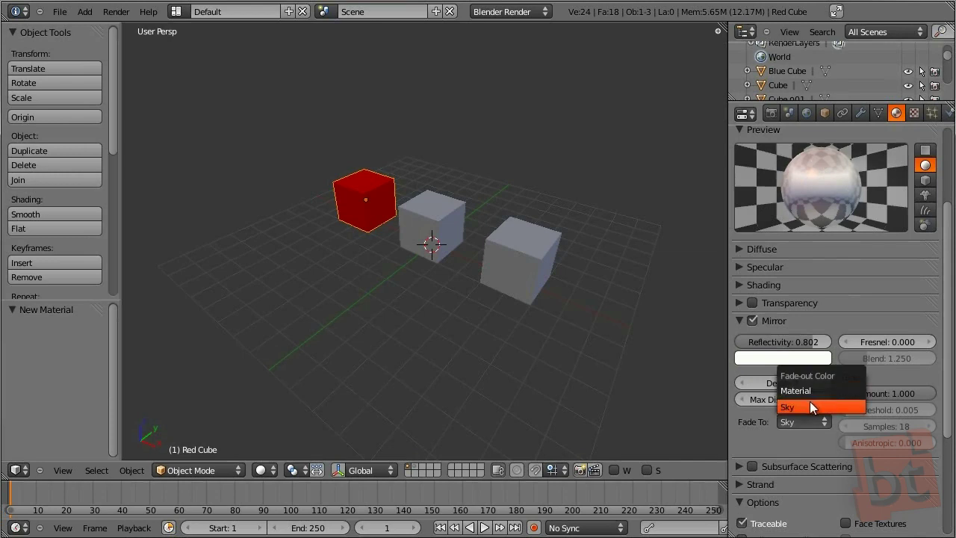
pyautogui.click(834, 391)
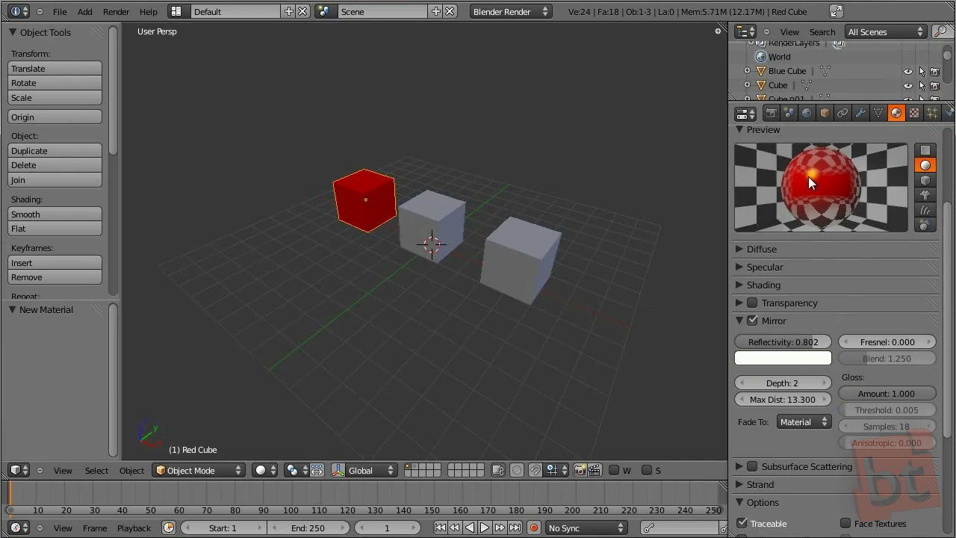
pyautogui.moveTo(779, 397)
pyautogui.mouseDown()
pyautogui.moveTo(794, 400)
pyautogui.moveTo(783, 402)
pyautogui.mouseUp()
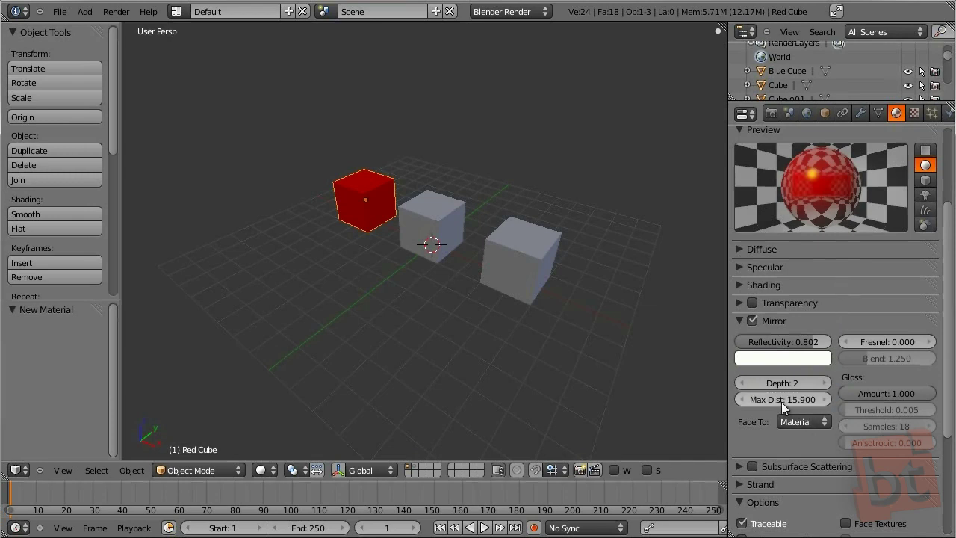
# - Set Red Mat's mirror gloss amount to about 0.787 with 114 samples, and collapse the Mirror settings
pyautogui.scroll(-1, 897, 384)
pyautogui.moveTo(930, 386)
pyautogui.mouseDown()
pyautogui.moveTo(905, 382)
pyautogui.moveTo(917, 384)
pyautogui.mouseUp()
pyautogui.moveTo(893, 421); pyautogui.dragTo(859, 426)
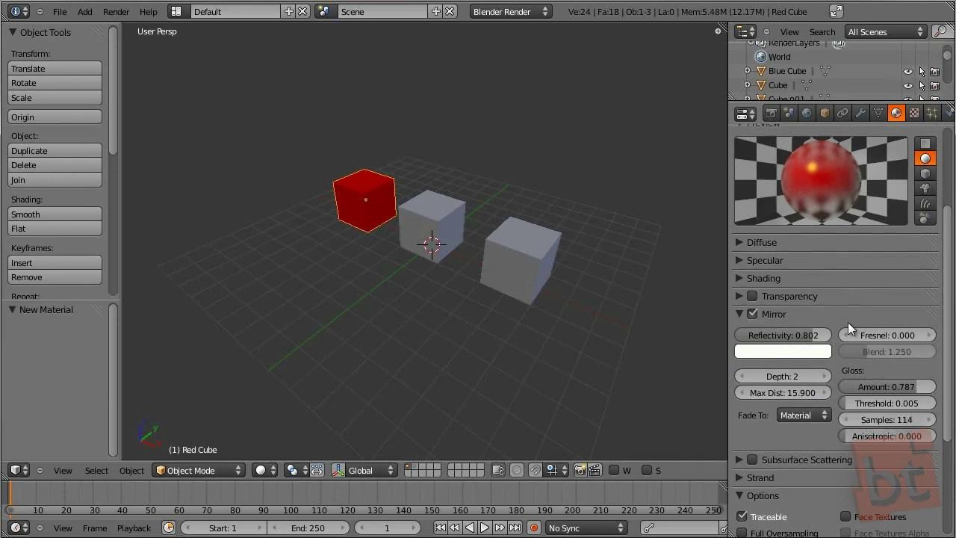
pyautogui.scroll(1, 853, 213)
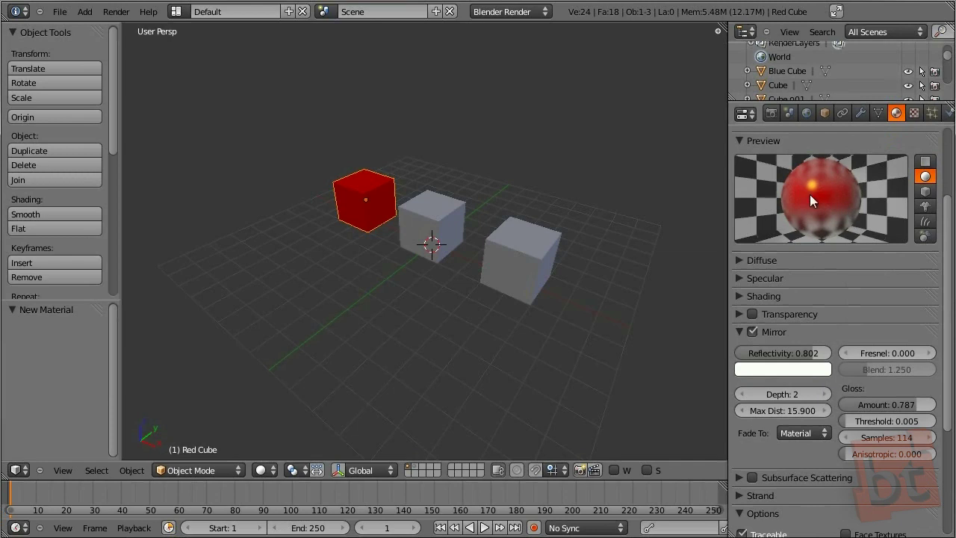
pyautogui.click(742, 331)
# - Examine Red Mat's Subsurface Scattering and Strand settings, collapsing each section again
pyautogui.scroll(-3, 800, 357)
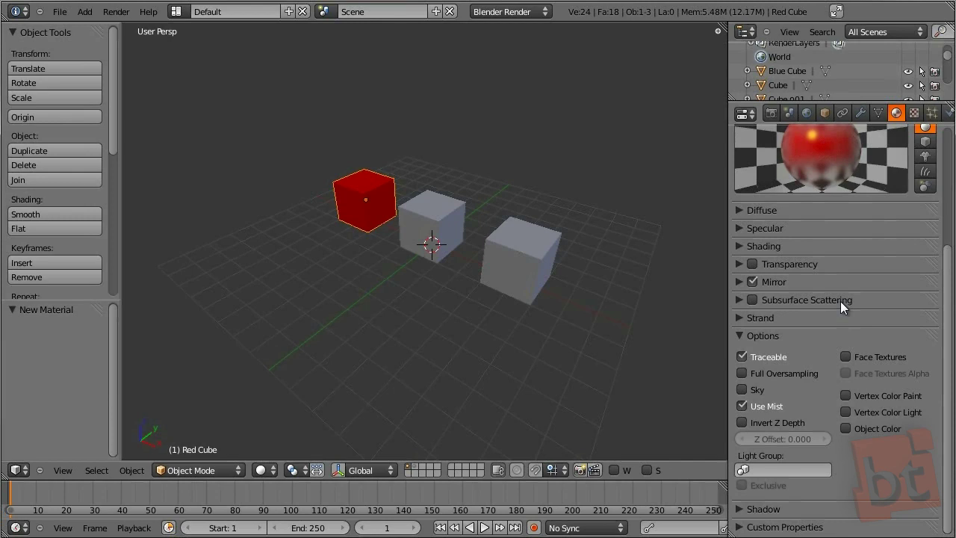
pyautogui.click(739, 301)
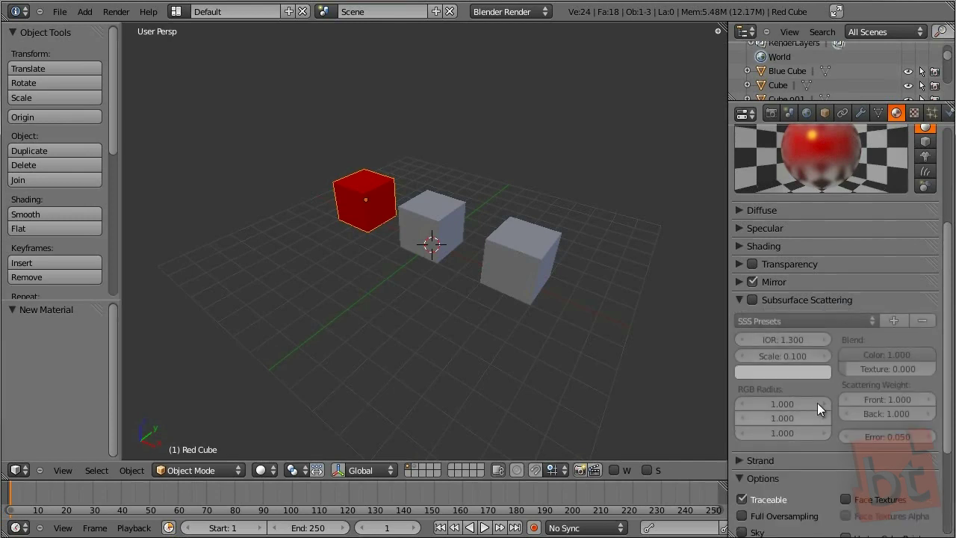
pyautogui.click(739, 300)
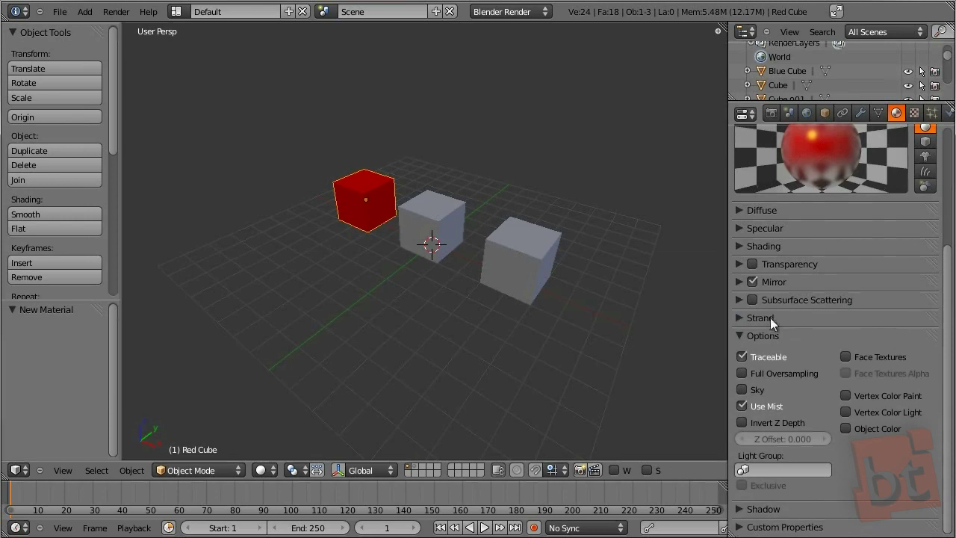
pyautogui.click(739, 318)
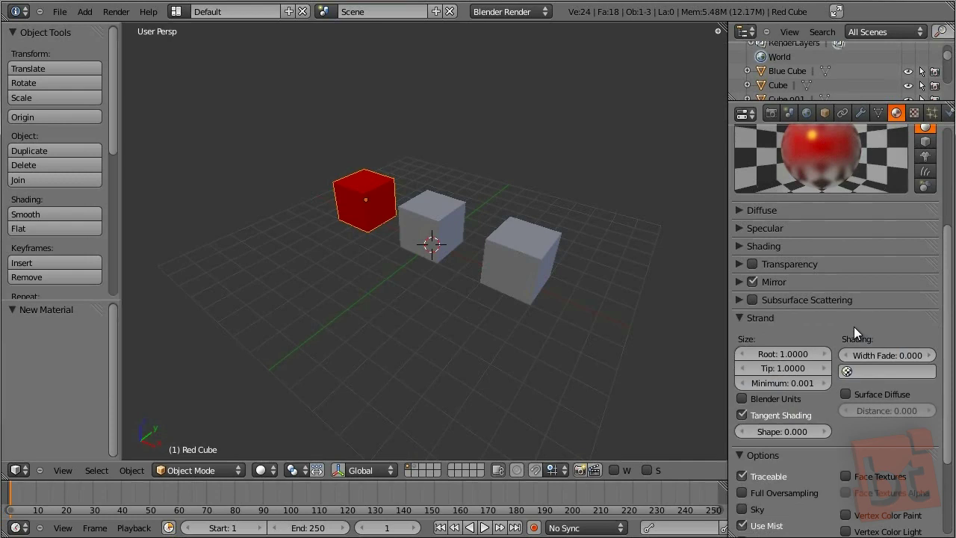
pyautogui.click(740, 318)
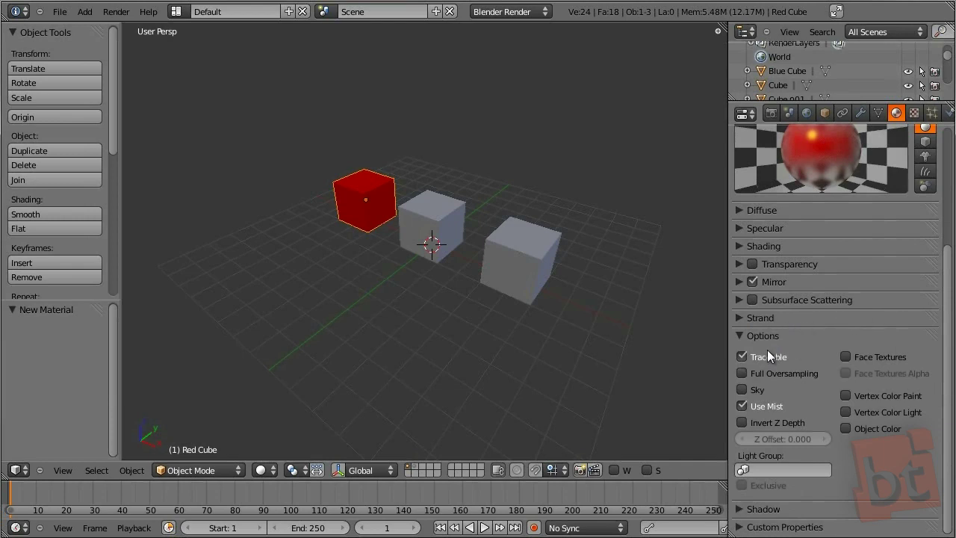
# - Examine Red Mat's Options and Shadow settings, leaving both sections collapsed
pyautogui.click(742, 509)
pyautogui.scroll(-3, 857, 298)
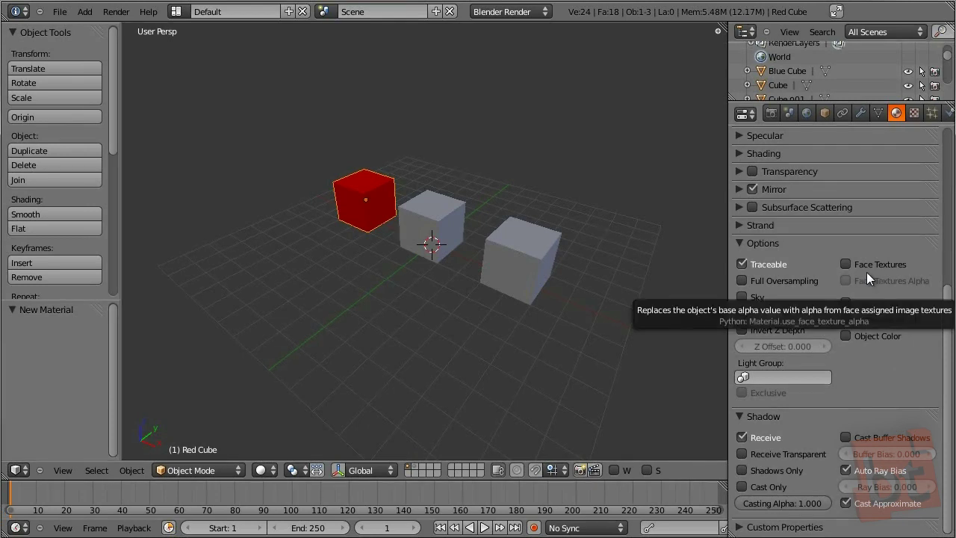
pyautogui.click(740, 241)
pyautogui.click(741, 259)
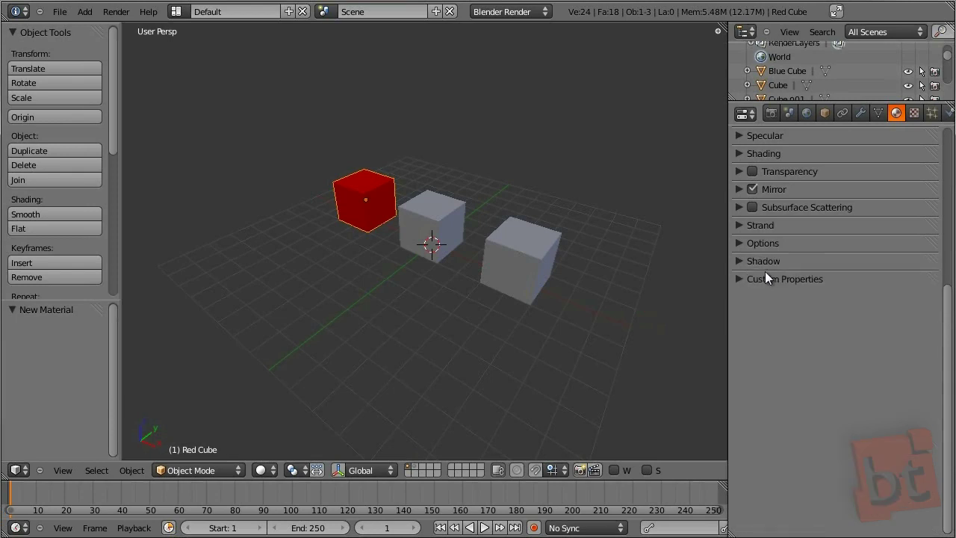
pyautogui.click(741, 261)
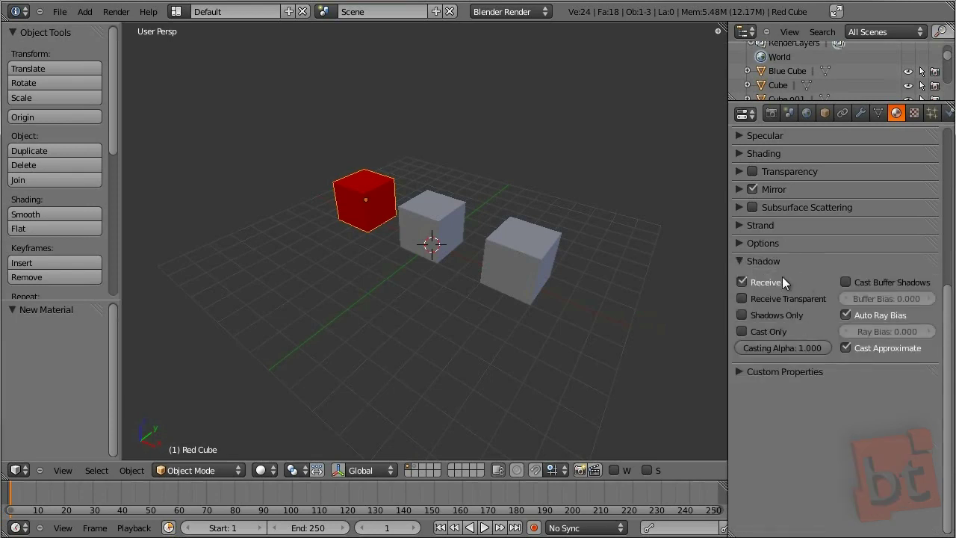
pyautogui.click(738, 243)
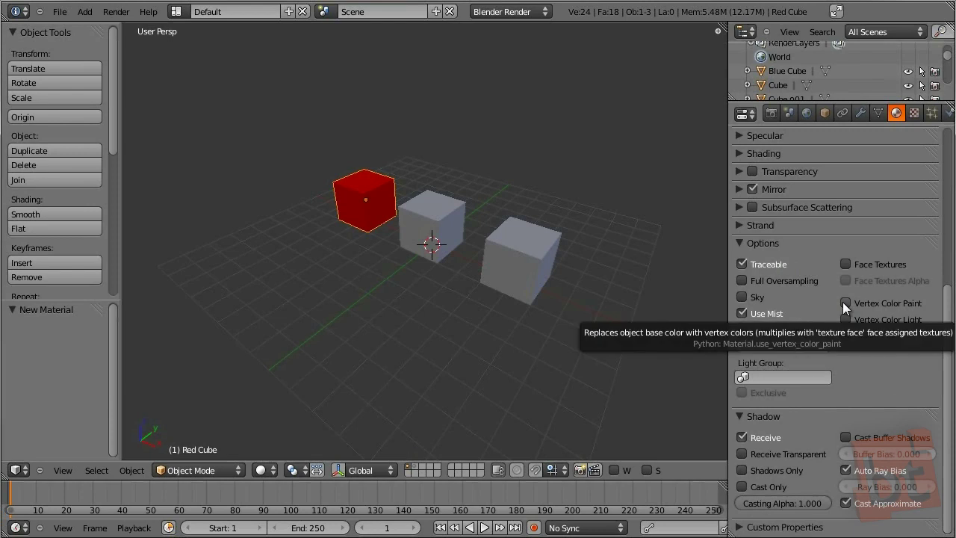
pyautogui.click(739, 241)
pyautogui.click(736, 260)
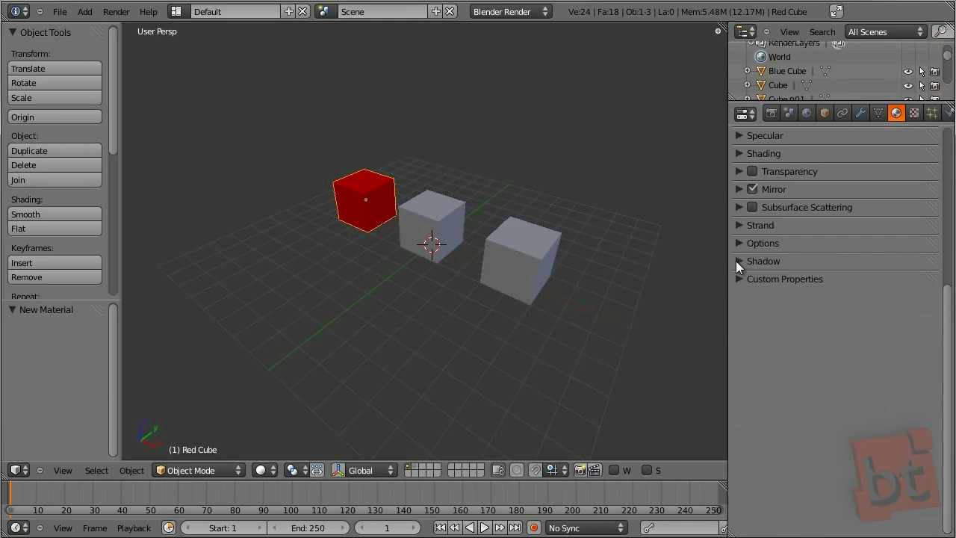
# - Create a new material for the Green Cube and name it Green Mat
pyautogui.scroll(7, 815, 285)
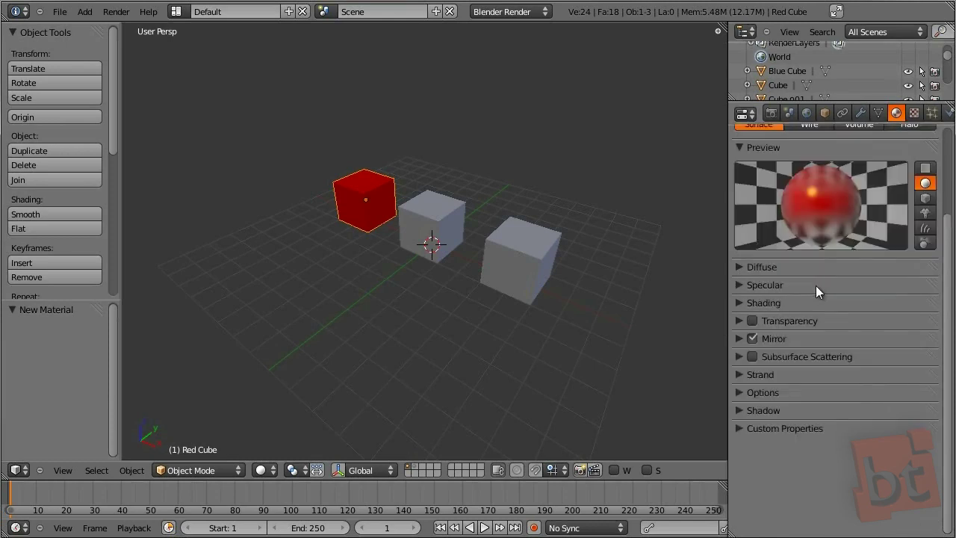
pyautogui.scroll(2, 816, 290)
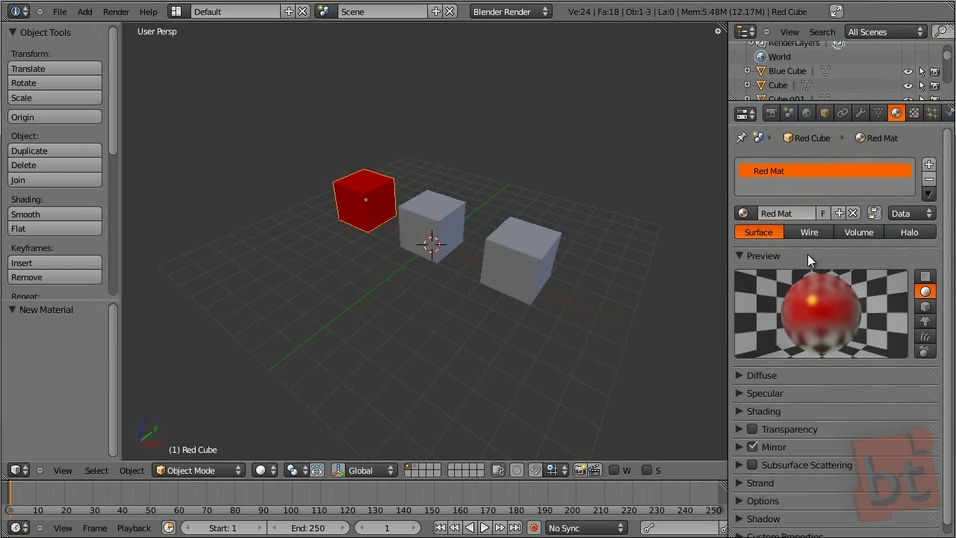
pyautogui.rightClick(439, 212)
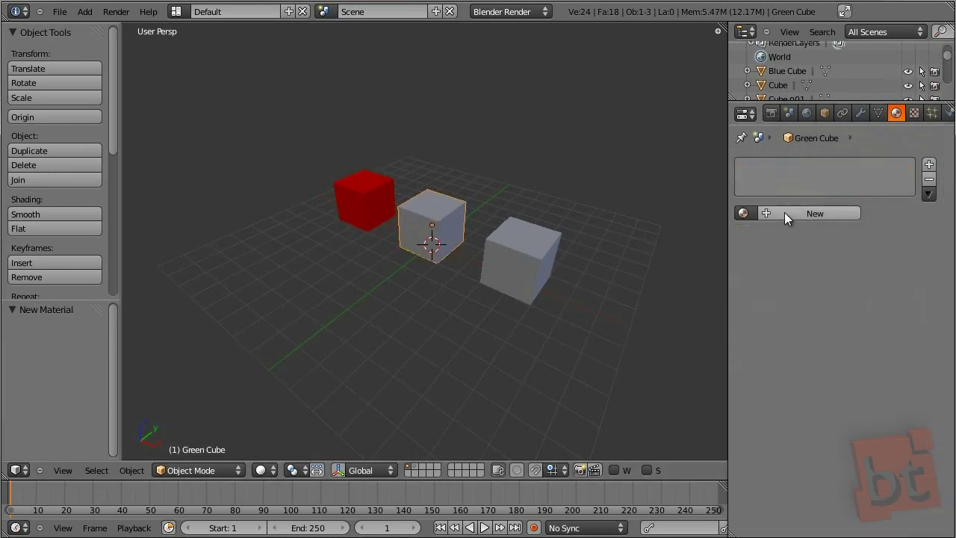
pyautogui.click(745, 214)
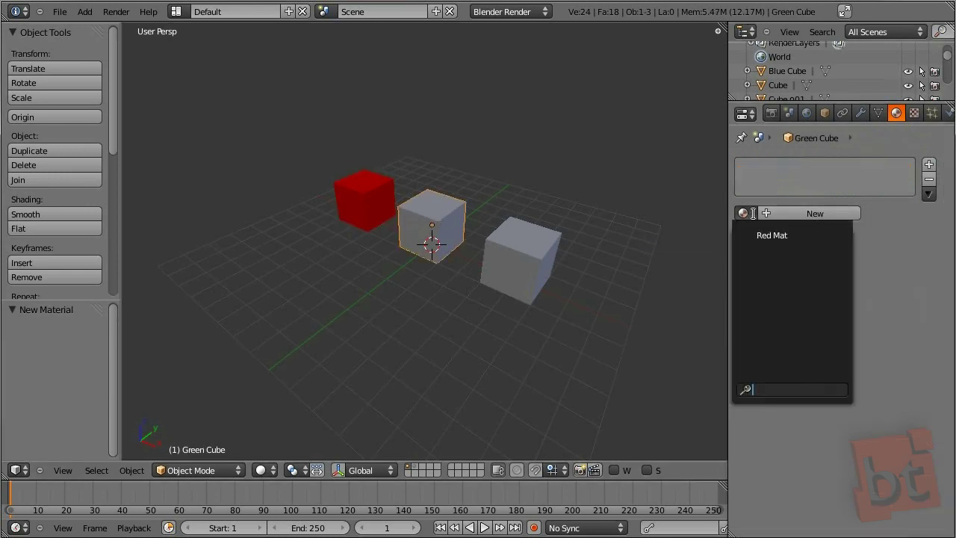
pyautogui.click(796, 214)
pyautogui.doubleClick(796, 215)
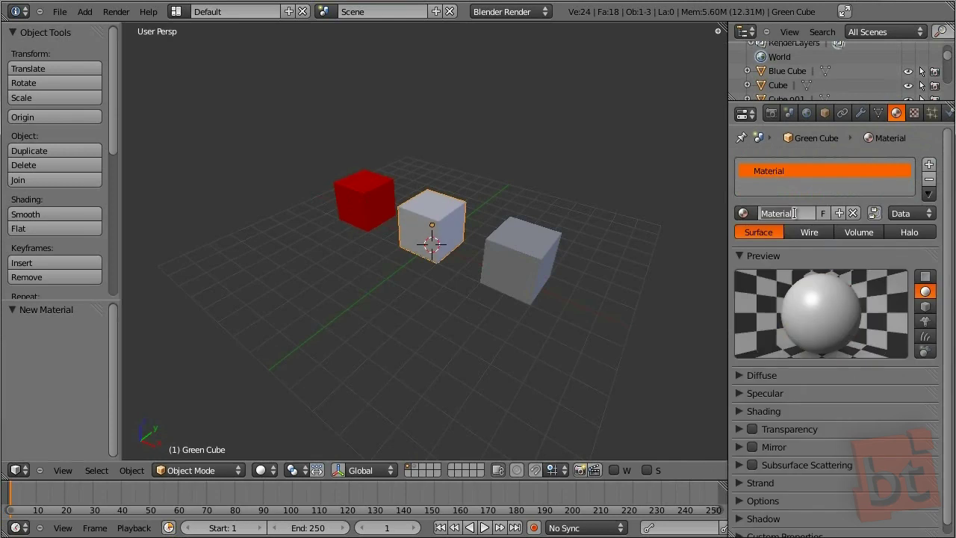
pyautogui.write('Green Mat')
pyautogui.press('Return')
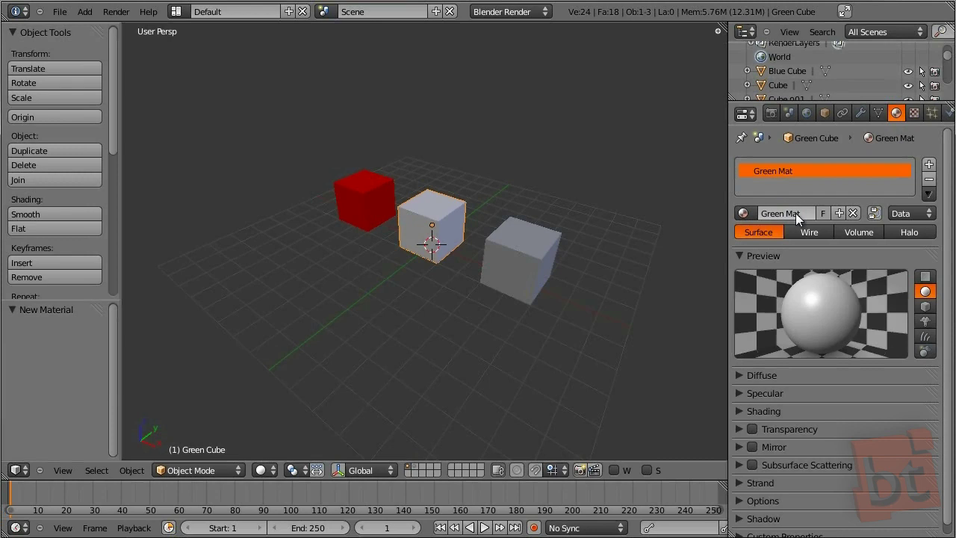
# - Set Green Mat's diffuse colour to bright green, about R 0.058, G 0.800, B 0.000
pyautogui.click(739, 375)
pyautogui.click(751, 394)
pyautogui.moveTo(747, 258); pyautogui.dragTo(700, 223)
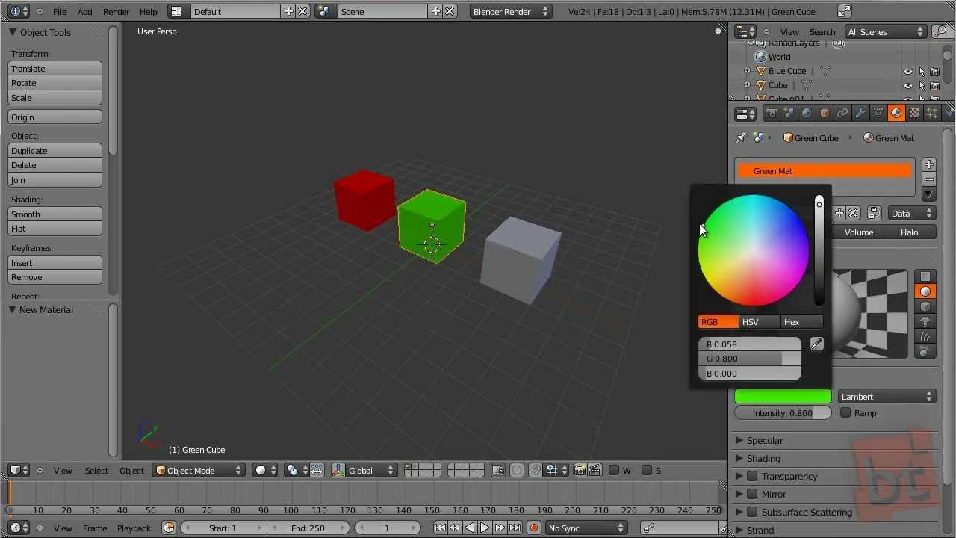
# - Create a new material named Blue Mat for the Blue Cube and give it a deep blue diffuse colour
pyautogui.rightClick(516, 262)
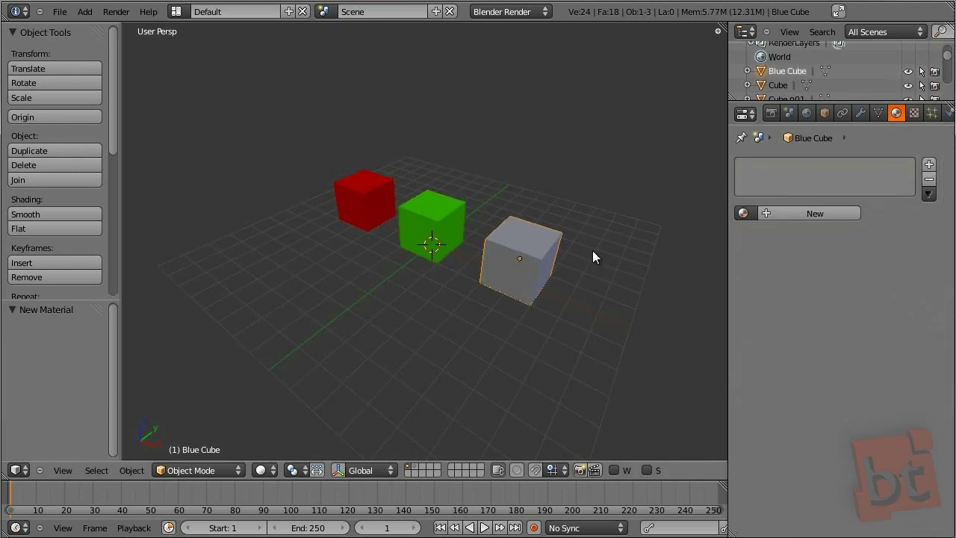
pyautogui.click(790, 212)
pyautogui.doubleClick(793, 214)
pyautogui.write('Ble')
pyautogui.press('BackSpace')
pyautogui.press('BackSpace')
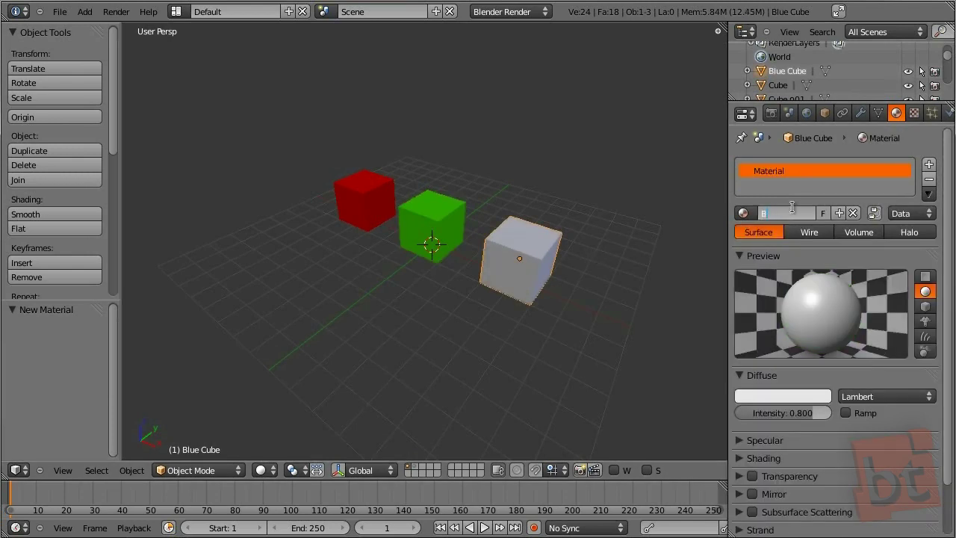
pyautogui.write('lue Mat')
pyautogui.press('Return')
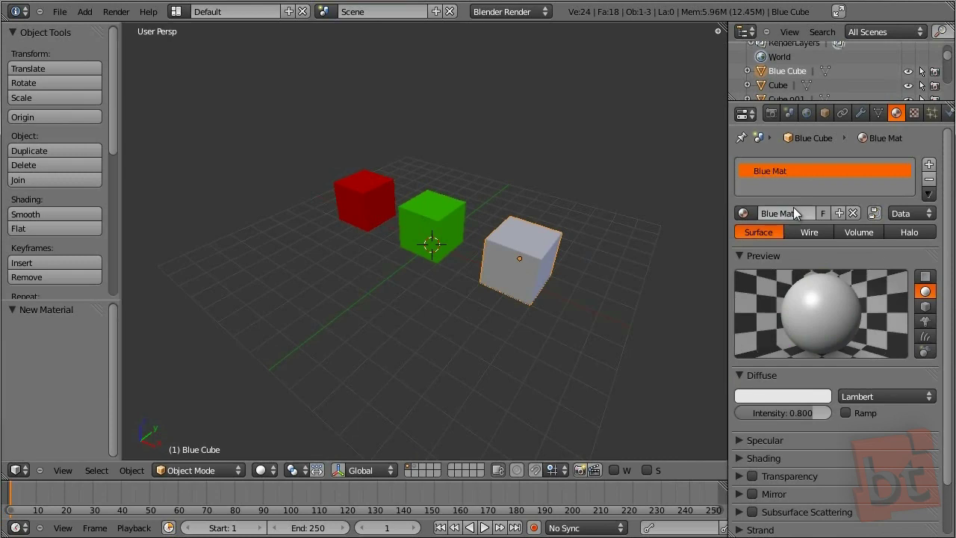
pyautogui.click(799, 395)
pyautogui.moveTo(770, 247); pyautogui.dragTo(804, 225)
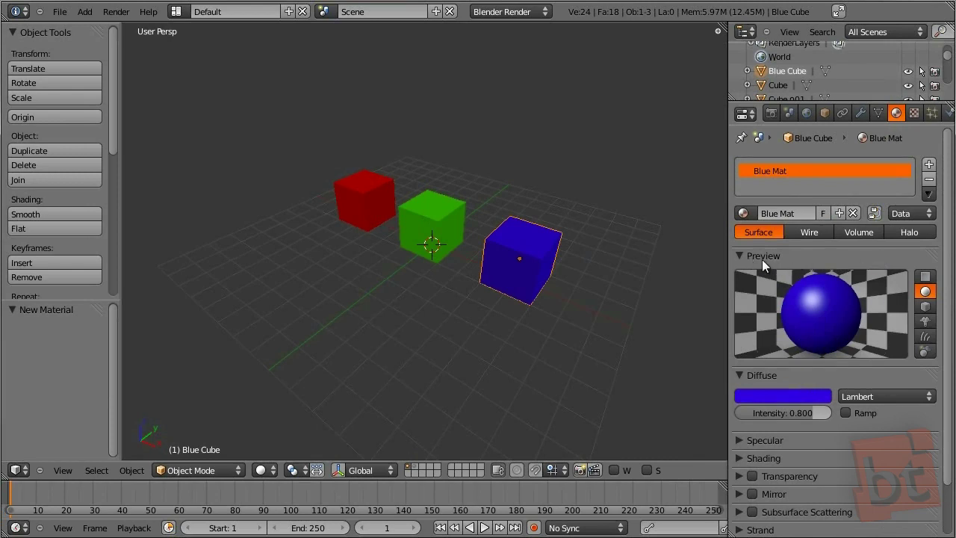
# - Preview Blue Mat on the flat, sphere, cube, monkey, hair and sky-backed sphere shapes, returning to the standard sphere
pyautogui.click(926, 278)
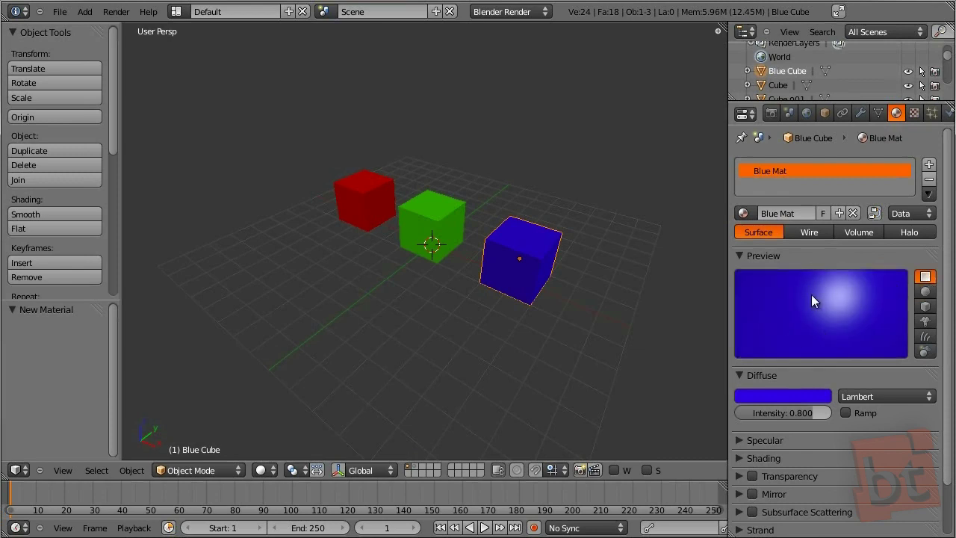
pyautogui.click(925, 292)
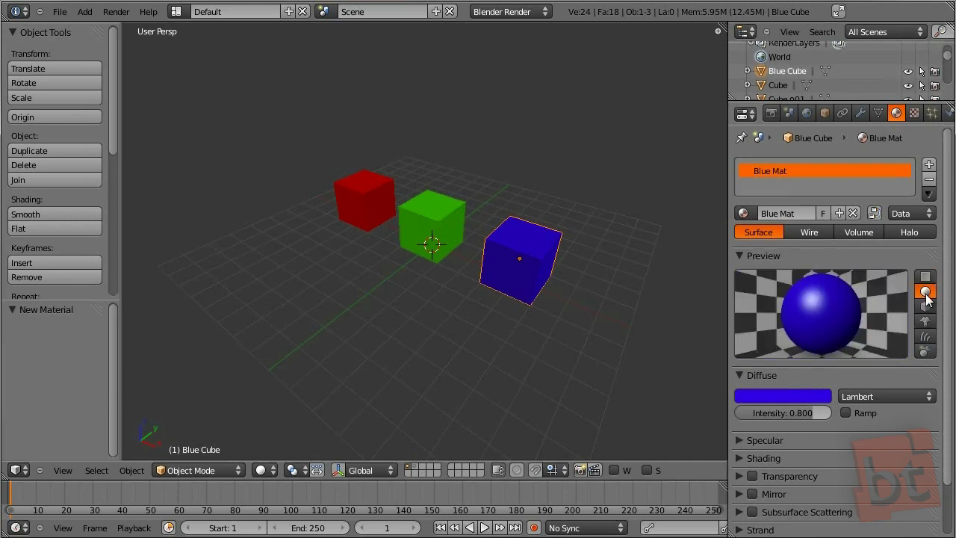
pyautogui.click(926, 307)
pyautogui.click(926, 321)
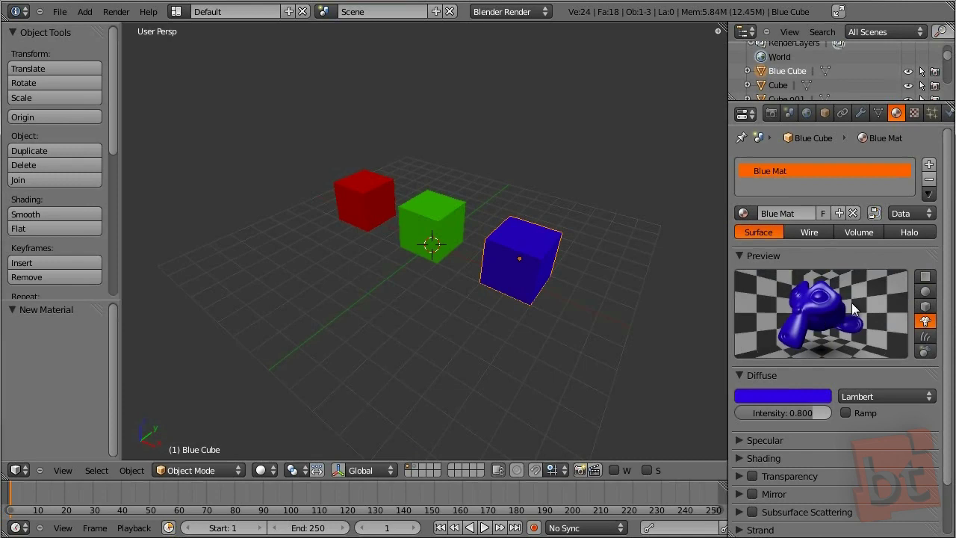
pyautogui.click(927, 338)
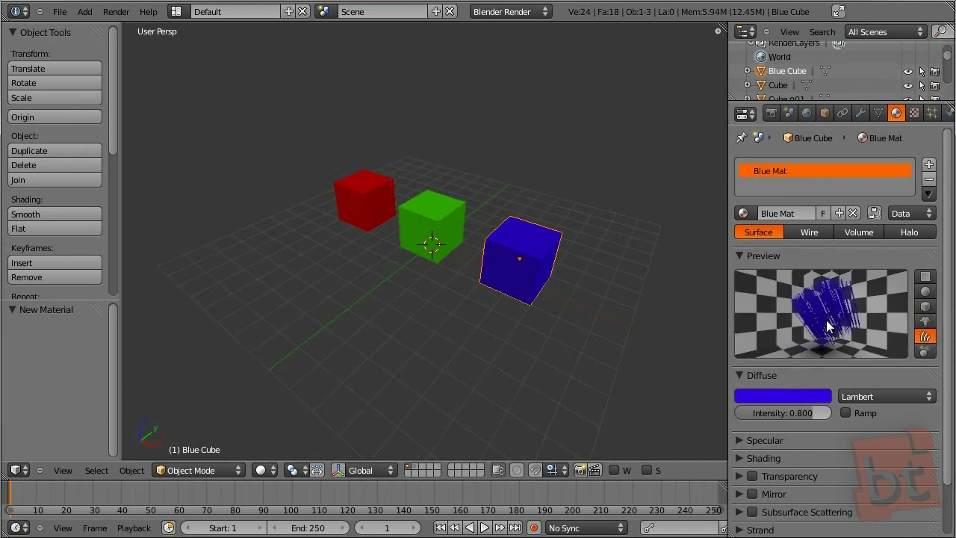
pyautogui.click(926, 352)
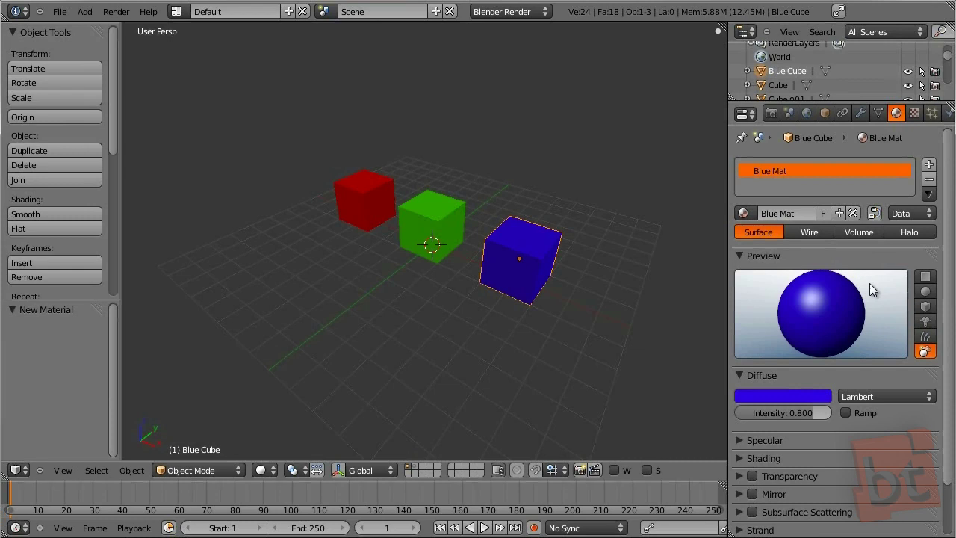
pyautogui.click(925, 291)
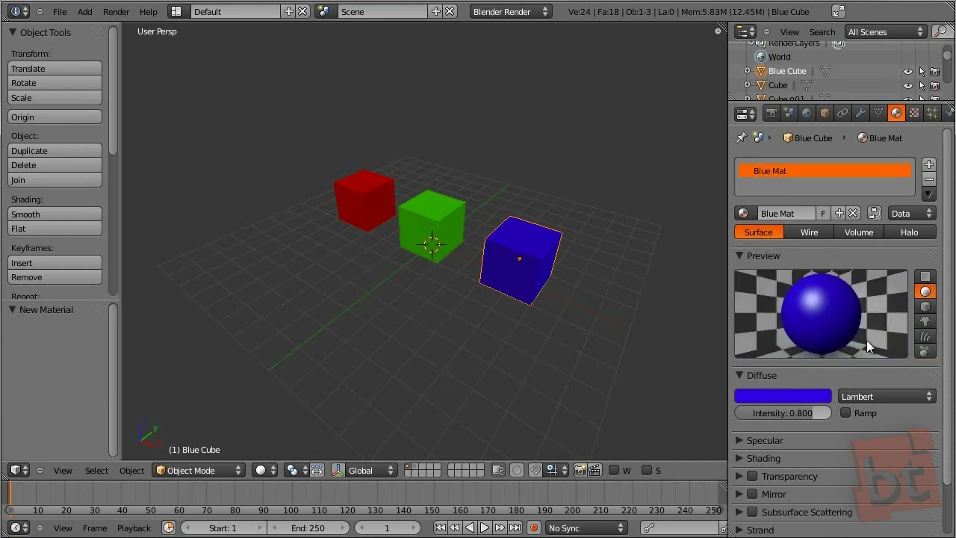
# - Select the red, green and blue cubes in turn to compare their assigned materials
pyautogui.rightClick(430, 214)
pyautogui.rightClick(386, 202)
pyautogui.rightClick(507, 251)
pyautogui.rightClick(409, 215)
pyautogui.rightClick(376, 191)
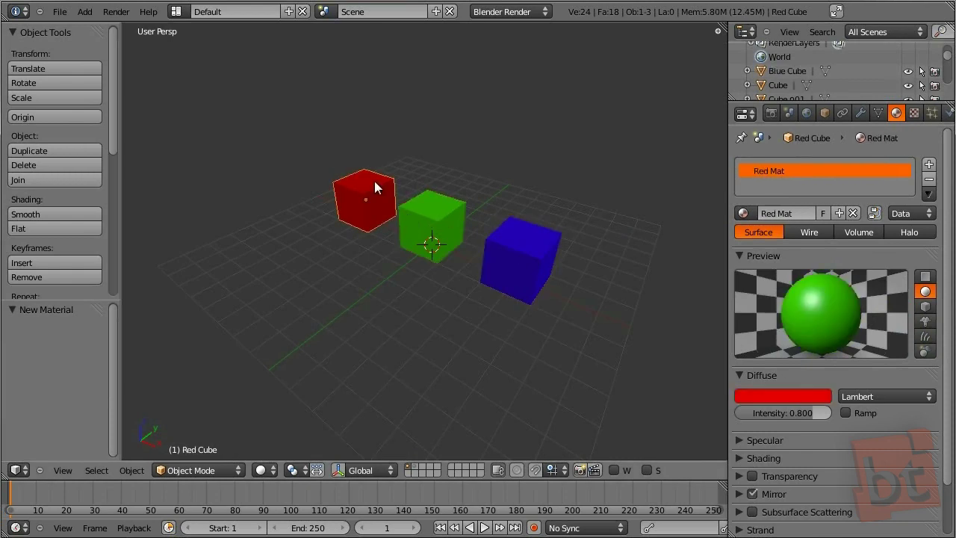
pyautogui.rightClick(415, 226)
pyautogui.rightClick(525, 265)
pyautogui.rightClick(429, 219)
# - Assign Blue Mat to the Red Cube, switching back to Red Mat once before choosing Blue Mat again
pyautogui.rightClick(356, 196)
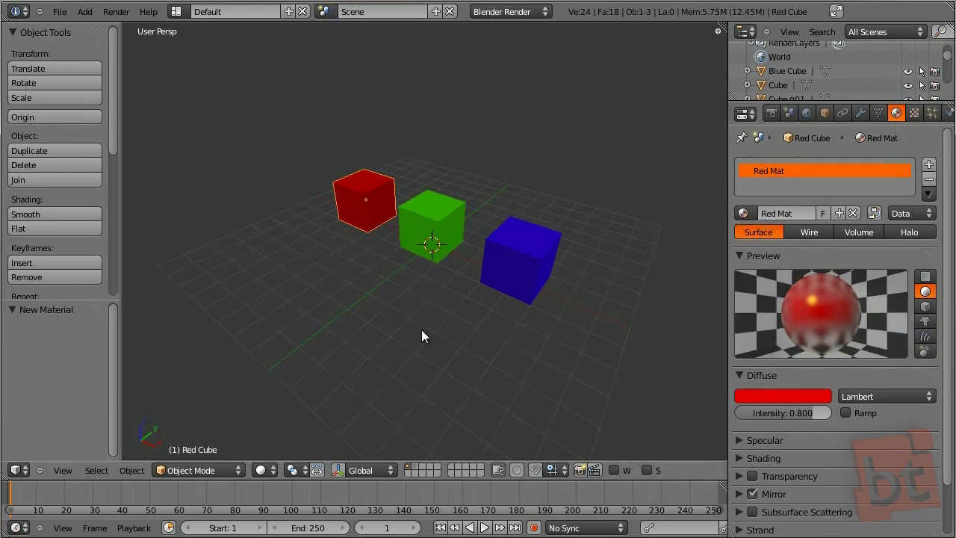
pyautogui.click(744, 213)
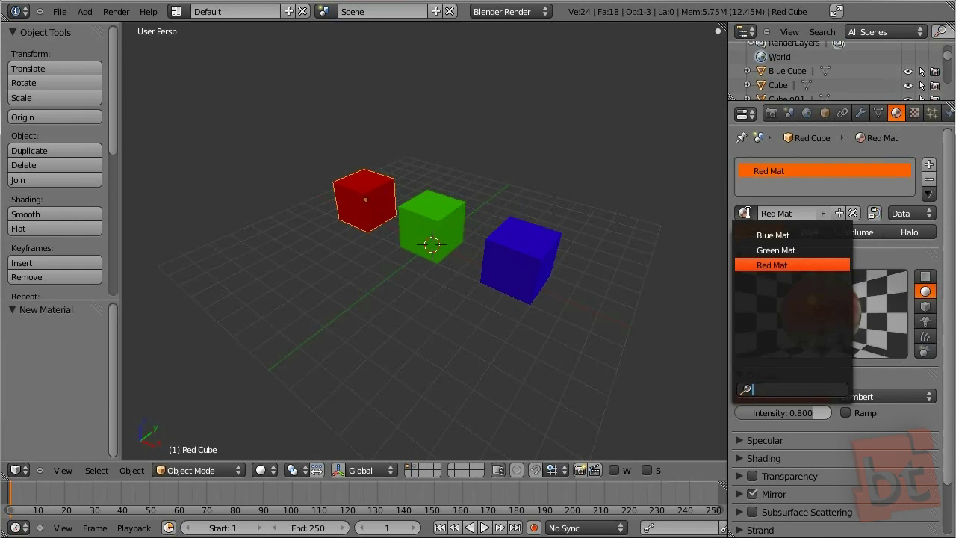
pyautogui.click(749, 212)
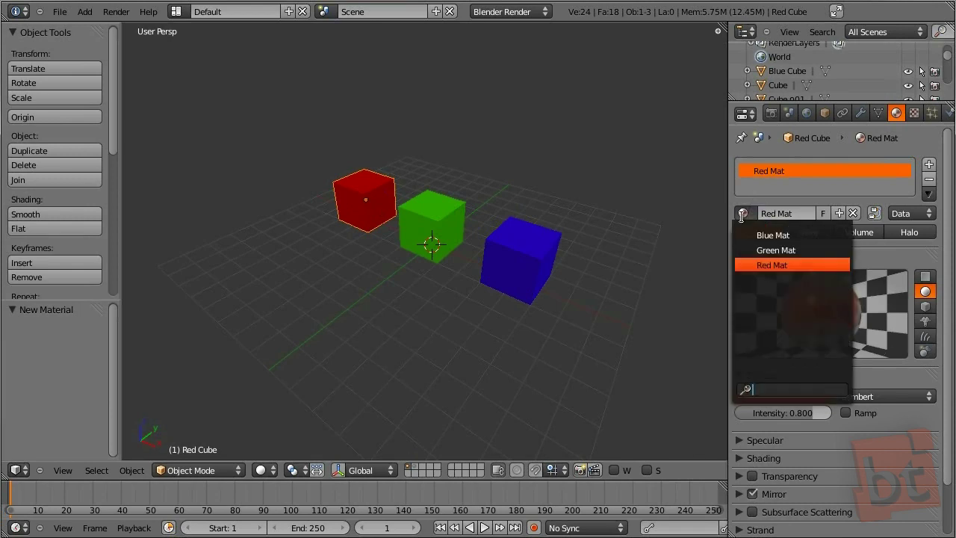
pyautogui.click(776, 235)
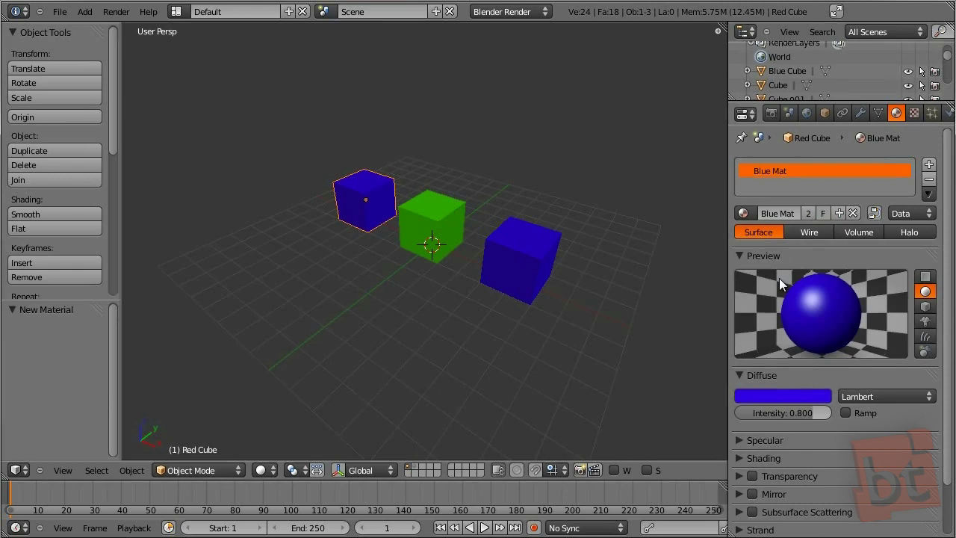
pyautogui.click(743, 213)
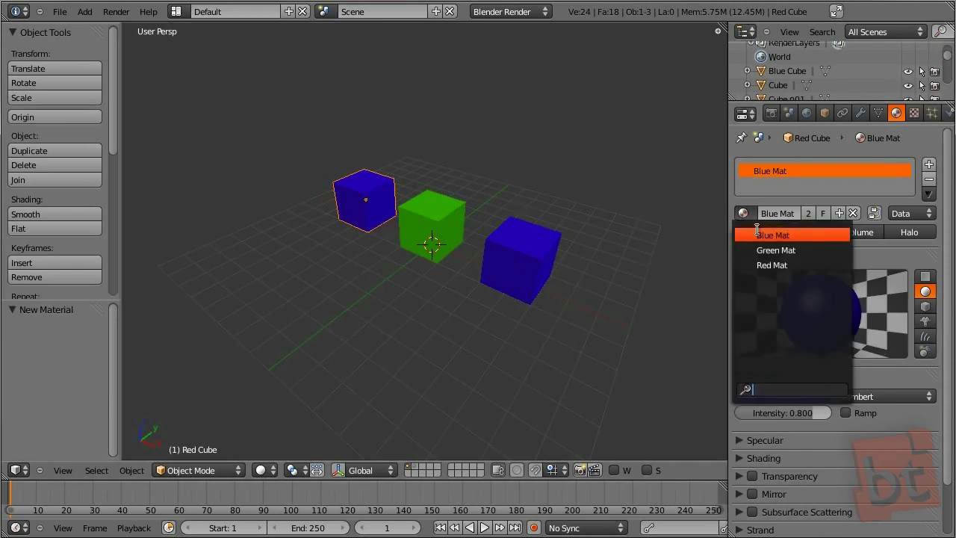
pyautogui.click(777, 266)
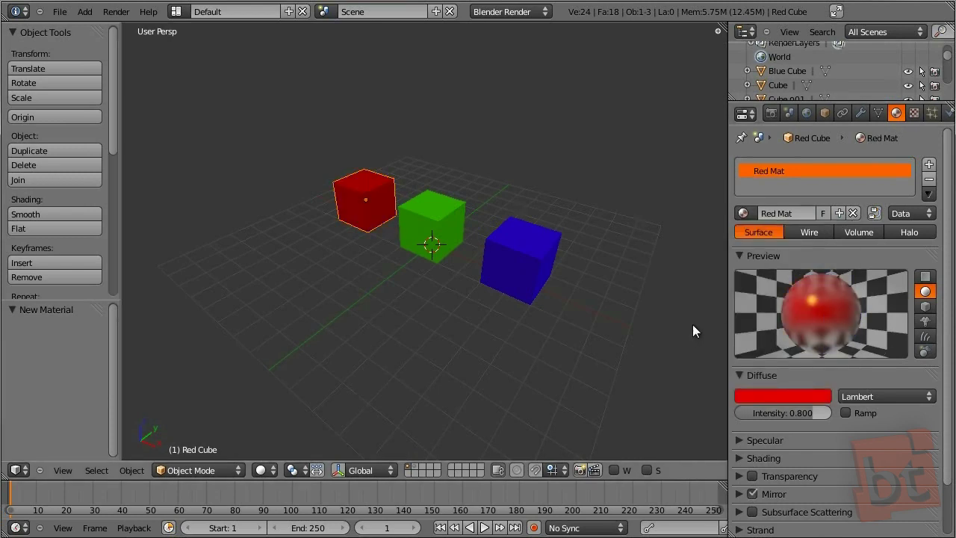
pyautogui.click(744, 213)
pyautogui.click(772, 235)
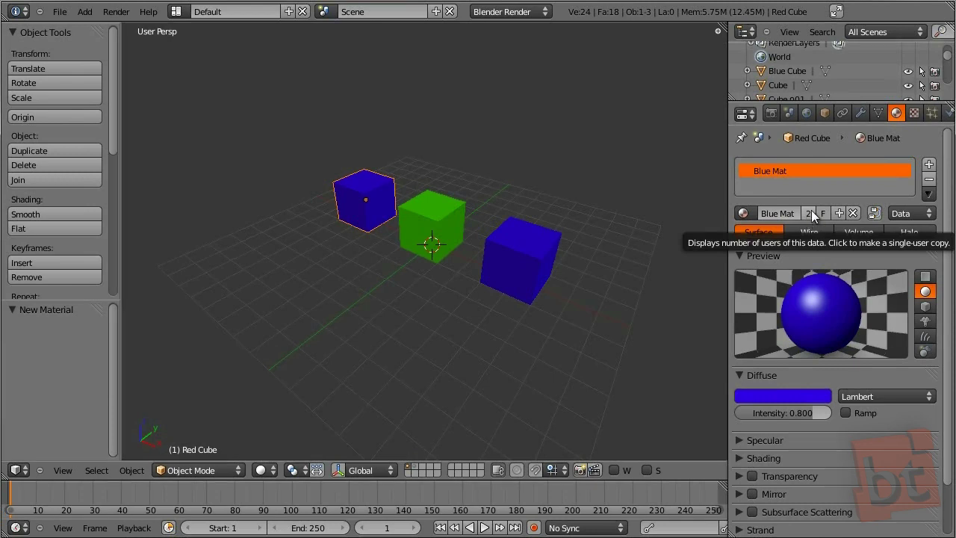
# - Make a single-user copy of the Blue Cube's material and rename it Blue Mat 02
pyautogui.rightClick(519, 258)
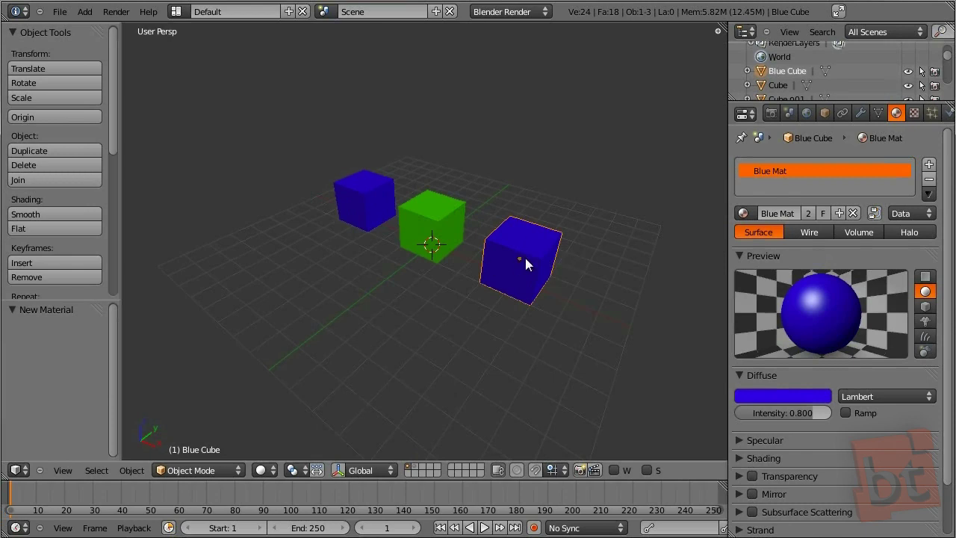
pyautogui.click(810, 213)
pyautogui.click(796, 216)
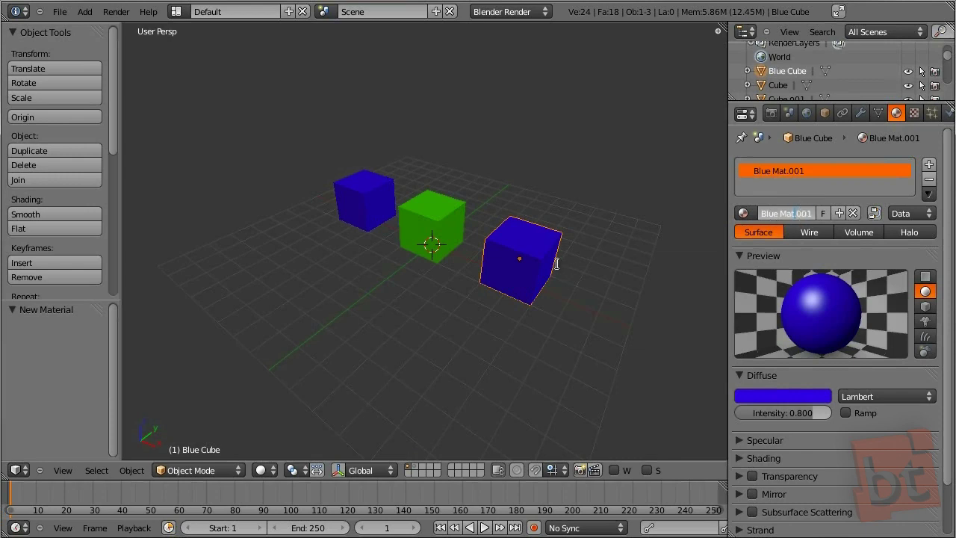
pyautogui.press('Delete')
pyautogui.press('Delete')
pyautogui.press('Delete')
pyautogui.press('Delete')
pyautogui.write('02')
pyautogui.press('Return')
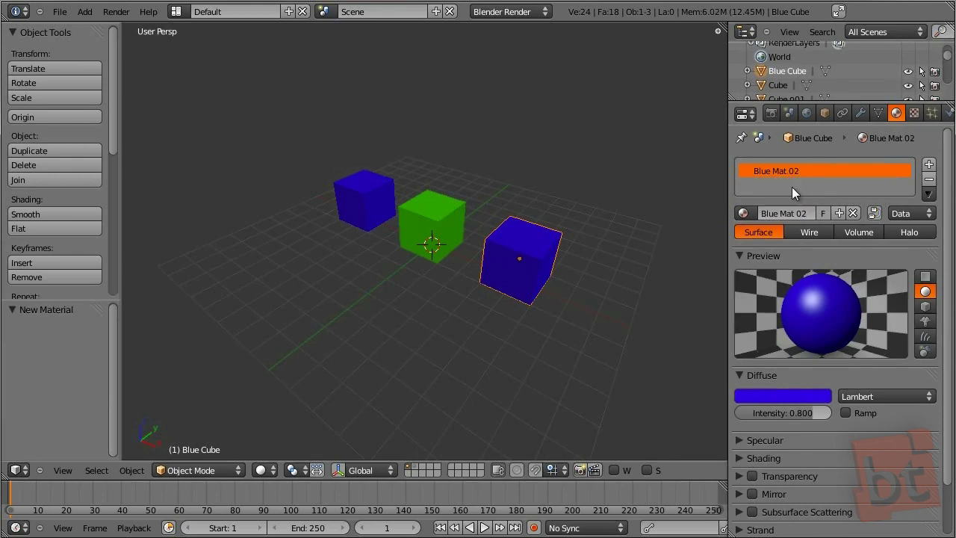
# - Change Blue Mat 02's diffuse colour to a lighter sky blue
pyautogui.click(744, 213)
pyautogui.click(782, 396)
pyautogui.moveTo(802, 220); pyautogui.dragTo(787, 203)
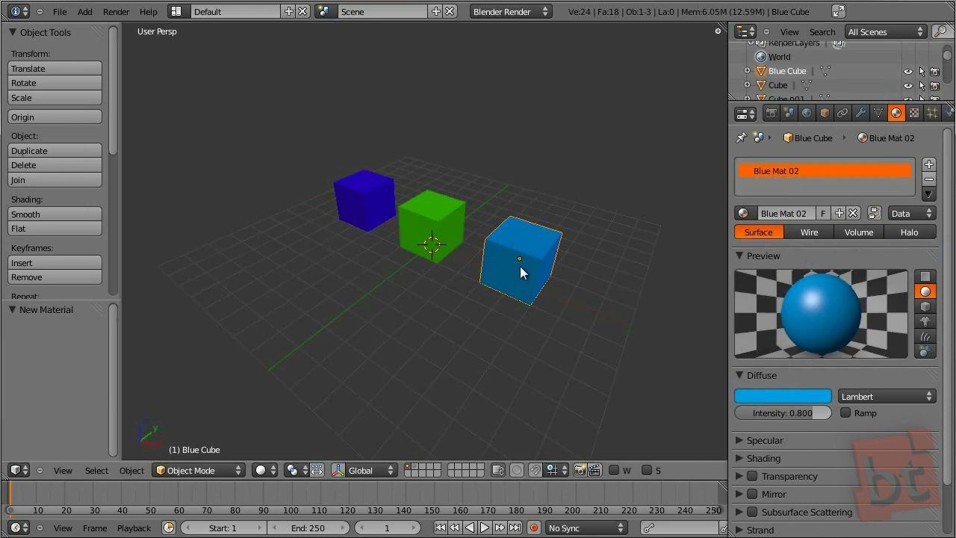
# - Reassign Blue Mat to the Blue Cube and set its diffuse colour to violet blue, about R 0.076, G 0.000, B 0.800
pyautogui.click(744, 213)
pyautogui.click(783, 233)
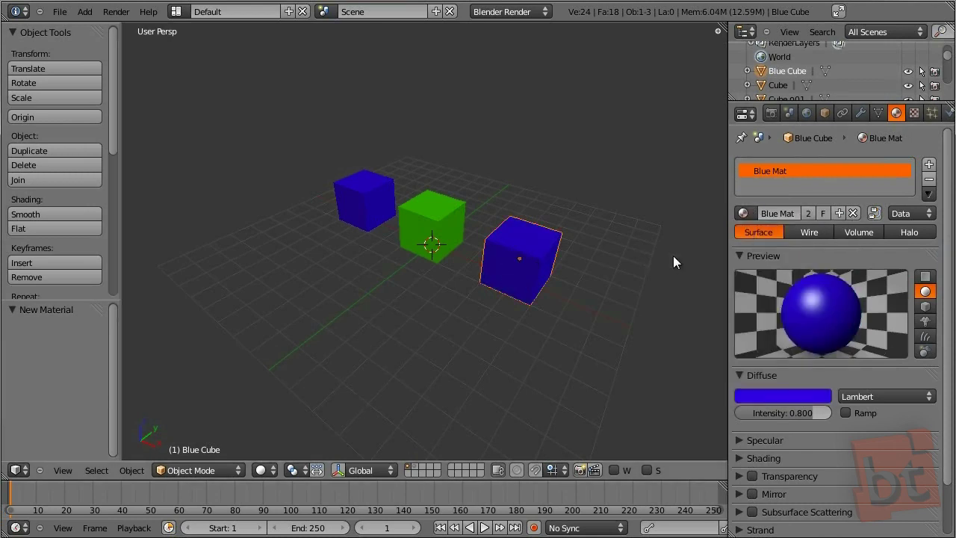
pyautogui.click(815, 394)
pyautogui.click(804, 228)
pyautogui.moveTo(803, 228)
pyautogui.mouseDown()
pyautogui.moveTo(816, 246)
pyautogui.moveTo(808, 233)
pyautogui.moveTo(818, 230)
pyautogui.mouseUp()
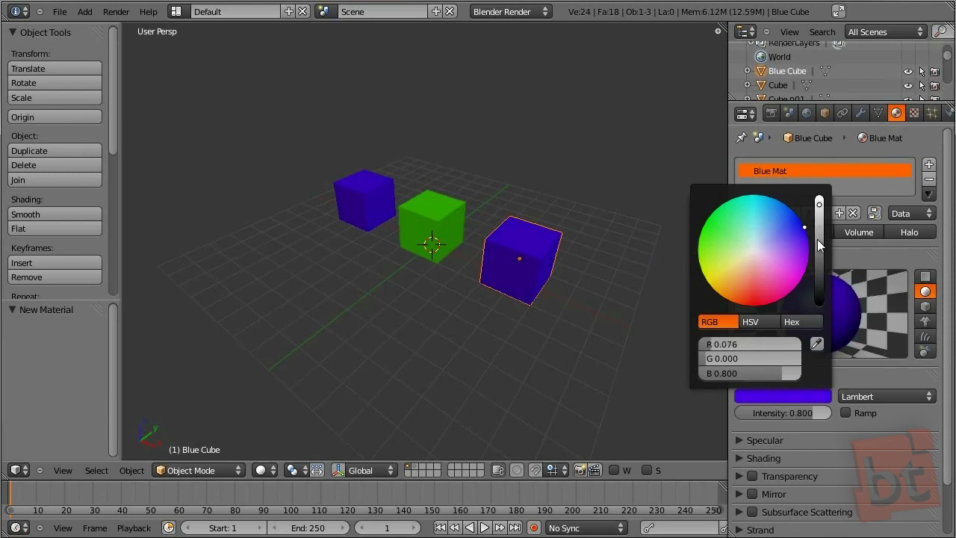
# - Try Blue Mat 02 on the Blue Cube, unlink it and reassign Blue Mat
pyautogui.click(744, 212)
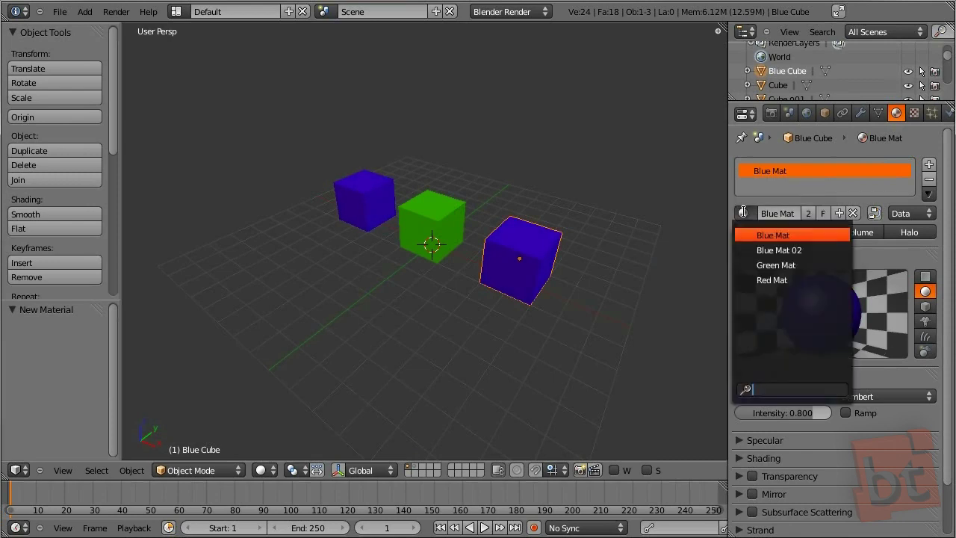
pyautogui.click(807, 251)
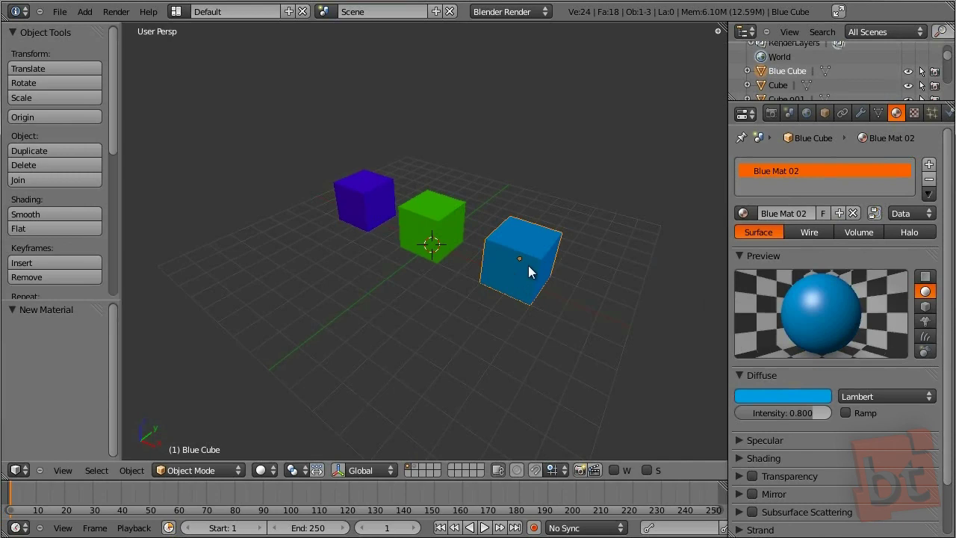
pyautogui.click(743, 213)
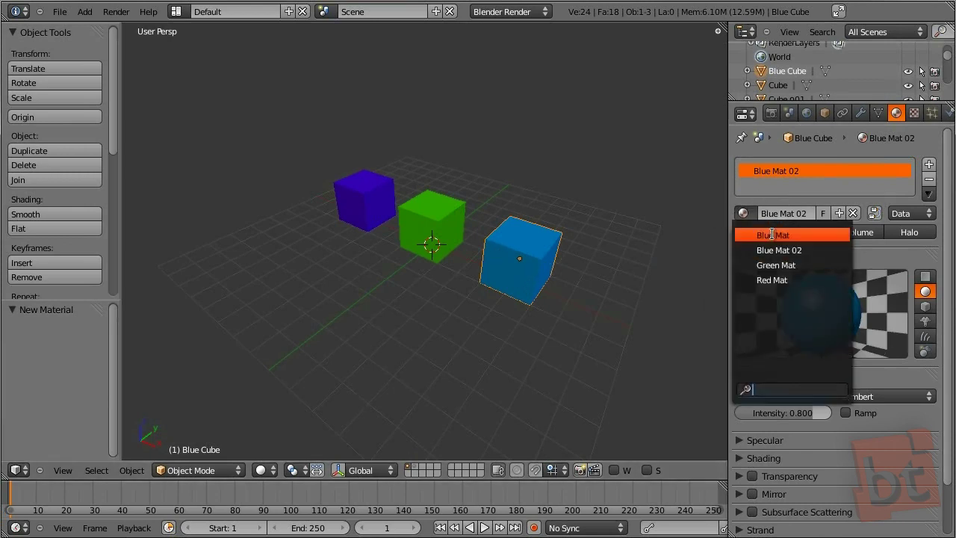
pyautogui.click(854, 214)
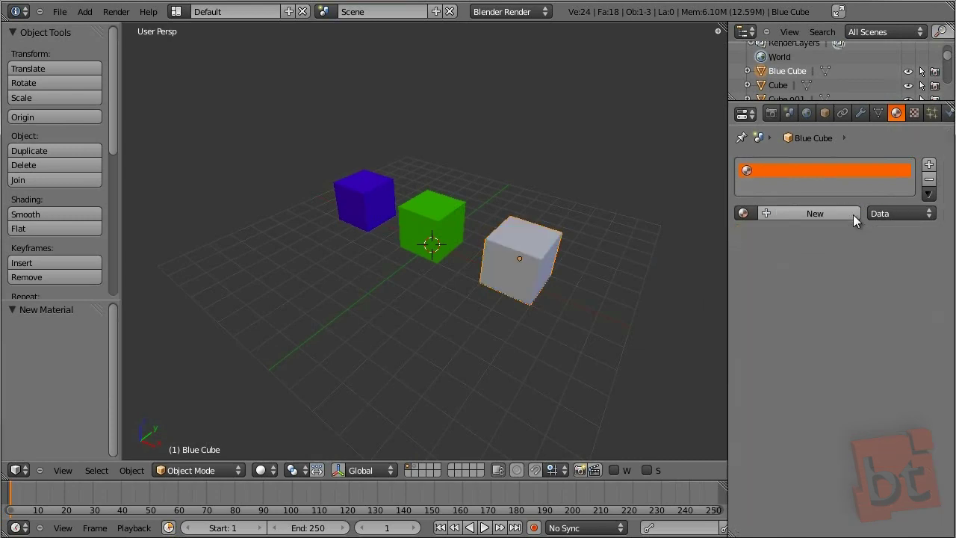
pyautogui.click(744, 213)
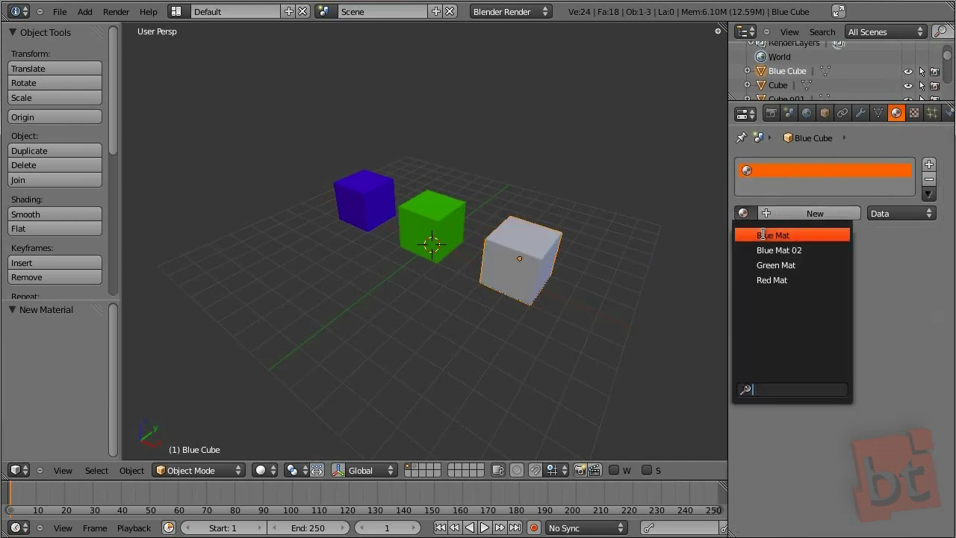
pyautogui.click(765, 233)
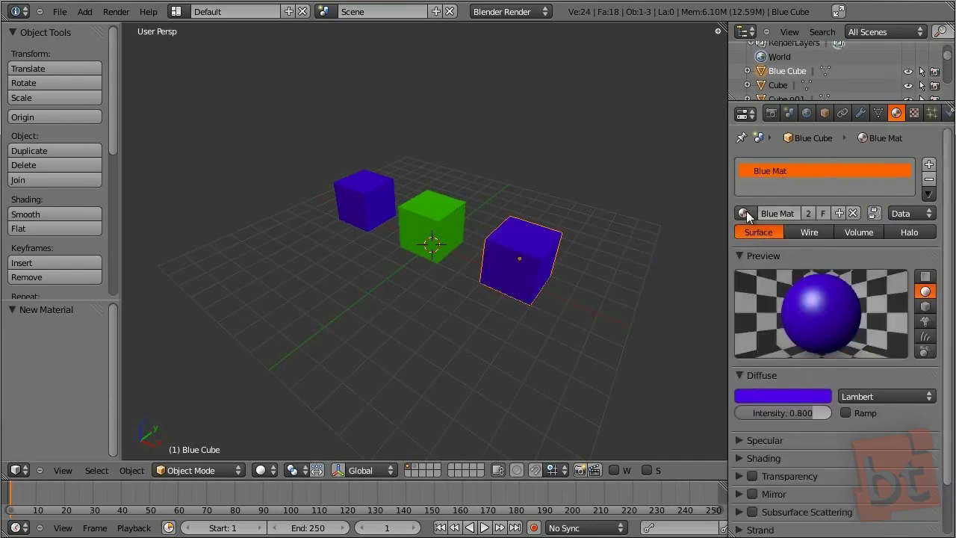
# - Assign Red Mat to the Red Cube again
pyautogui.rightClick(395, 219)
pyautogui.click(745, 214)
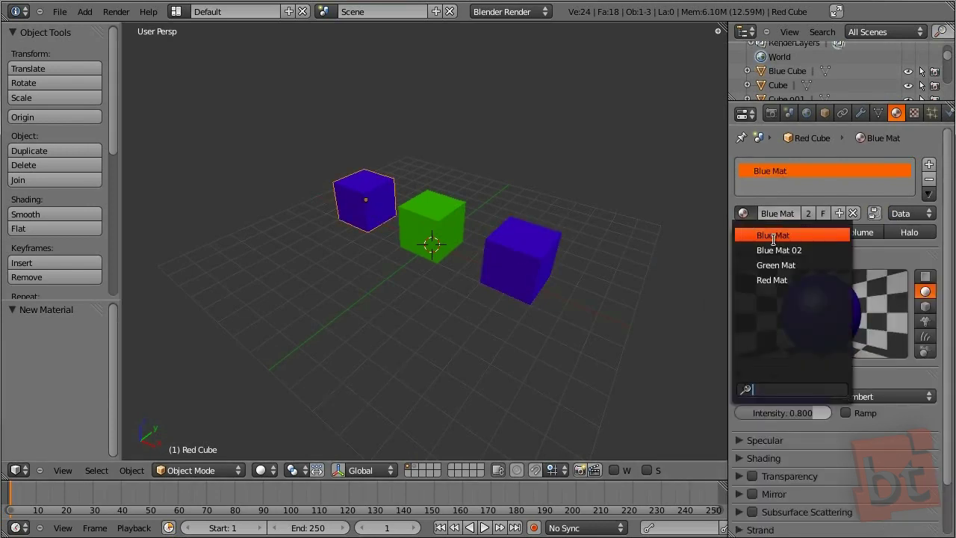
pyautogui.click(782, 281)
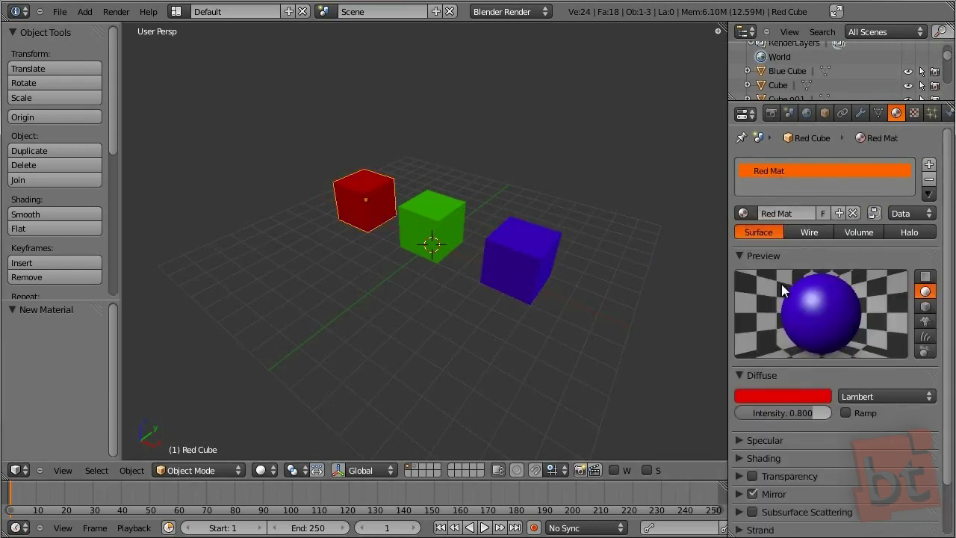
pyautogui.click(744, 213)
pyautogui.press('Escape')
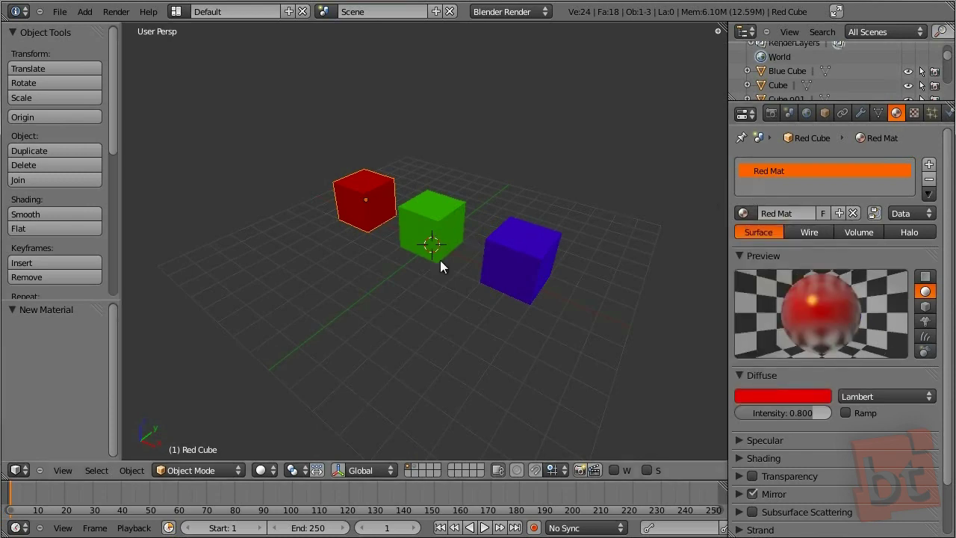
# - Show the second layer together with the first and check its grey cubes one by one for materials
pyautogui.keyDown('shift'); pyautogui.click(416, 466); pyautogui.keyUp('shift')
pyautogui.rightClick(459, 328)
pyautogui.rightClick(359, 273)
pyautogui.rightClick(302, 237)
pyautogui.rightClick(374, 280)
pyautogui.rightClick(471, 306)
pyautogui.rightClick(557, 213)
pyautogui.rightClick(485, 189)
# - Select all six grey cubes with the nearest one active, assign Green Mat to it and link its materials to the others
pyautogui.rightClick(430, 157)
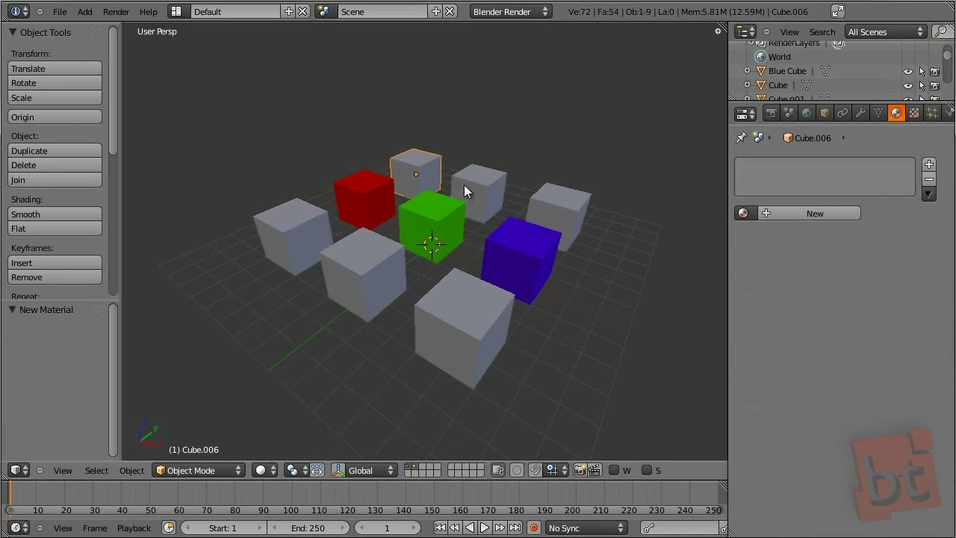
pyautogui.keyDown('shift'); pyautogui.rightClick(474, 187); pyautogui.keyUp('shift')
pyautogui.keyDown('shift'); pyautogui.rightClick(535, 198); pyautogui.keyUp('shift')
pyautogui.keyDown('shift'); pyautogui.rightClick(296, 234); pyautogui.keyUp('shift')
pyautogui.keyDown('shift'); pyautogui.rightClick(399, 280); pyautogui.keyUp('shift')
pyautogui.keyDown('shift'); pyautogui.rightClick(484, 325); pyautogui.keyUp('shift')
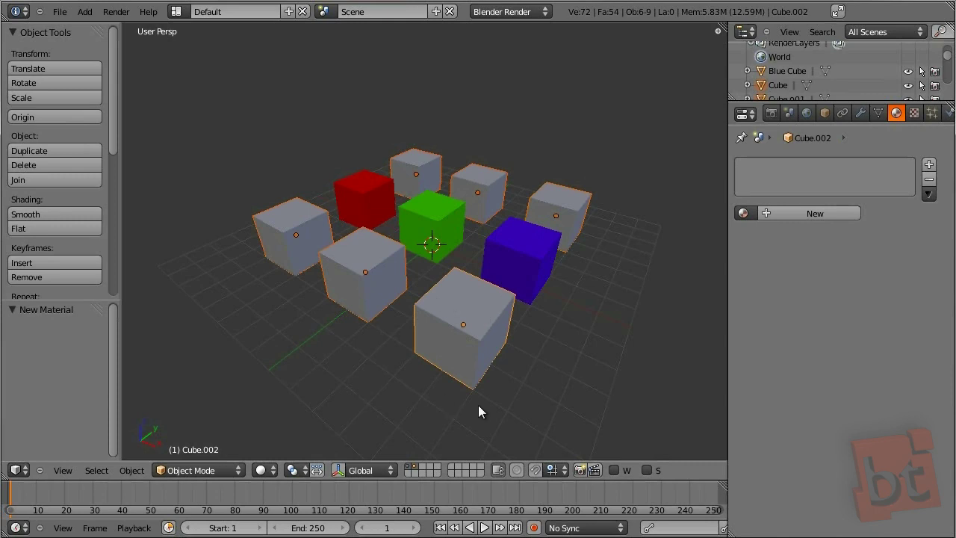
pyautogui.click(744, 213)
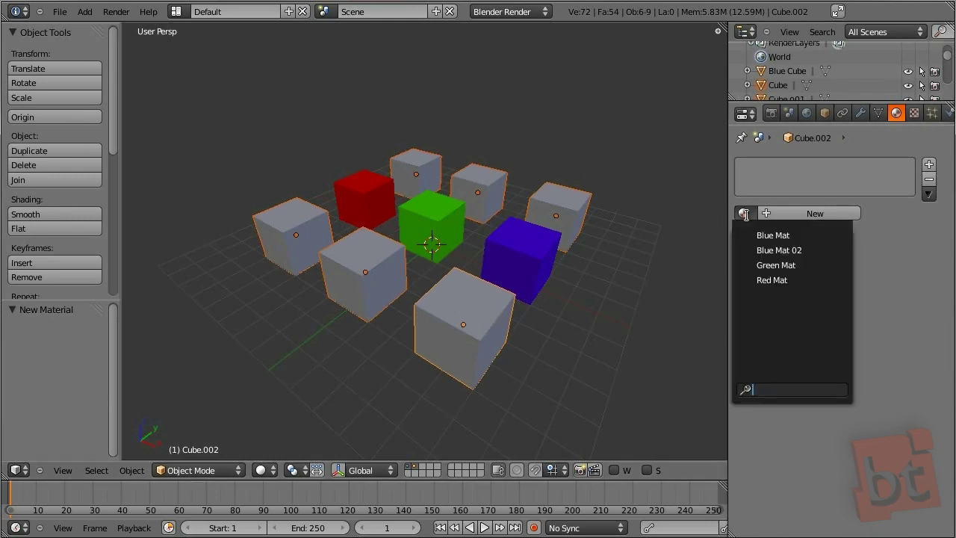
pyautogui.click(783, 266)
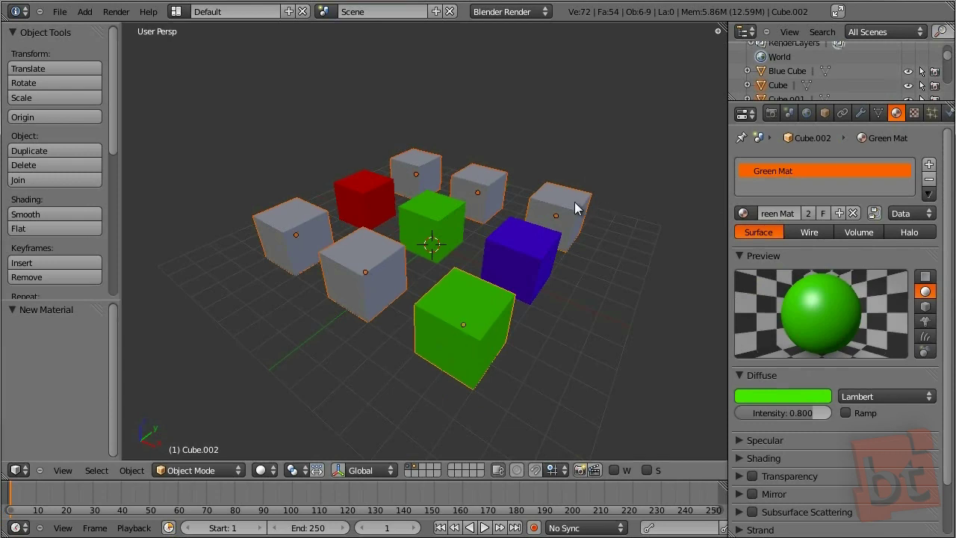
pyautogui.hotkey('ctrl', 'l')
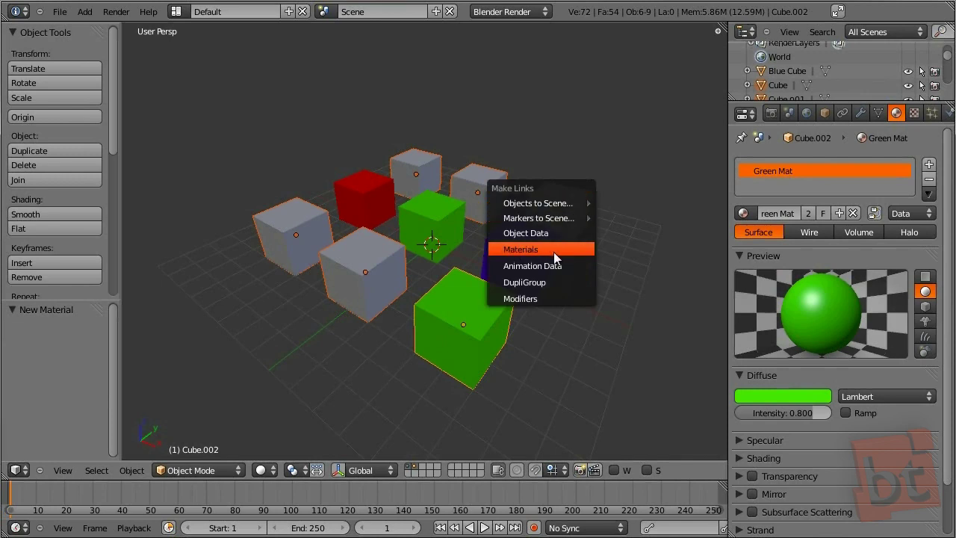
# - Assign Red Mat to the active cube, link its materials to the other selected cubes and deselect everything
pyautogui.click(743, 213)
pyautogui.click(774, 281)
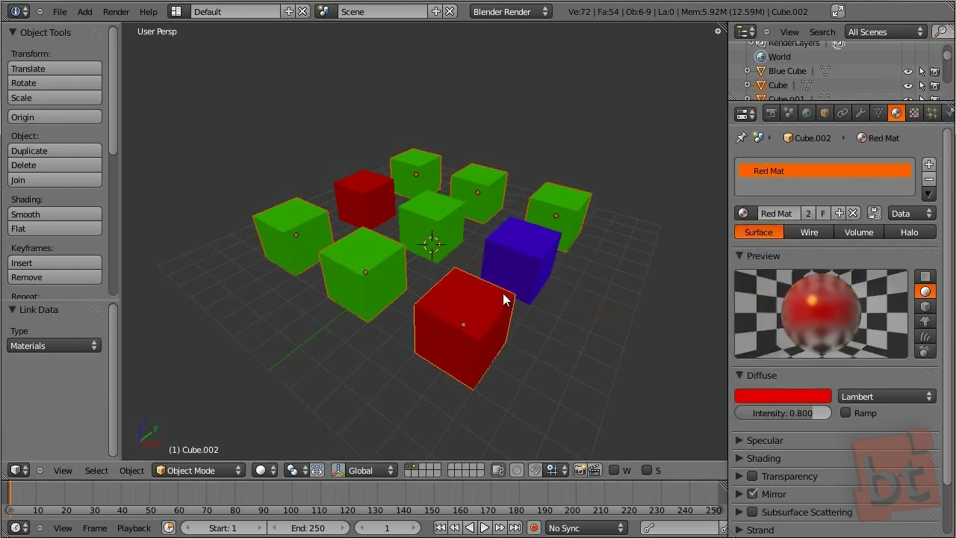
pyautogui.hotkey('ctrl', 'l')
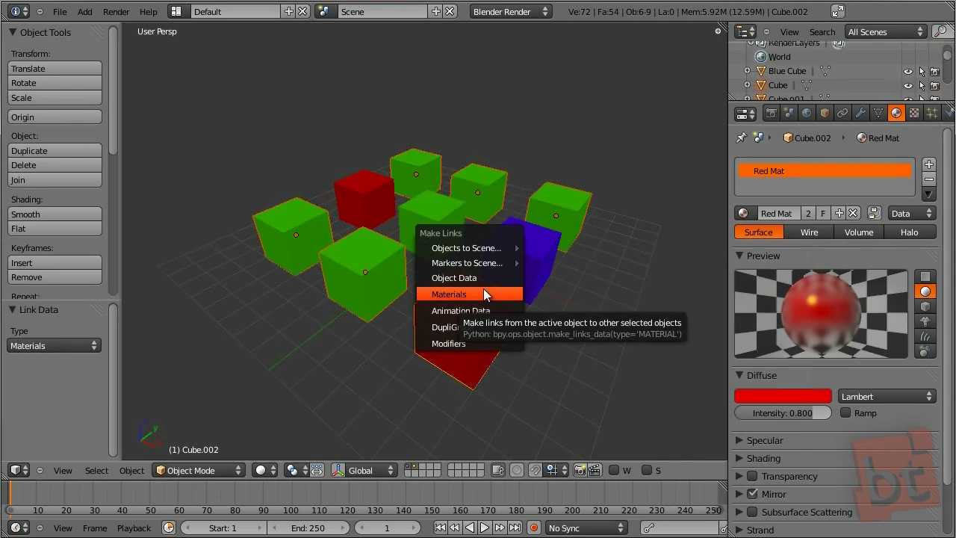
pyautogui.click(472, 293)
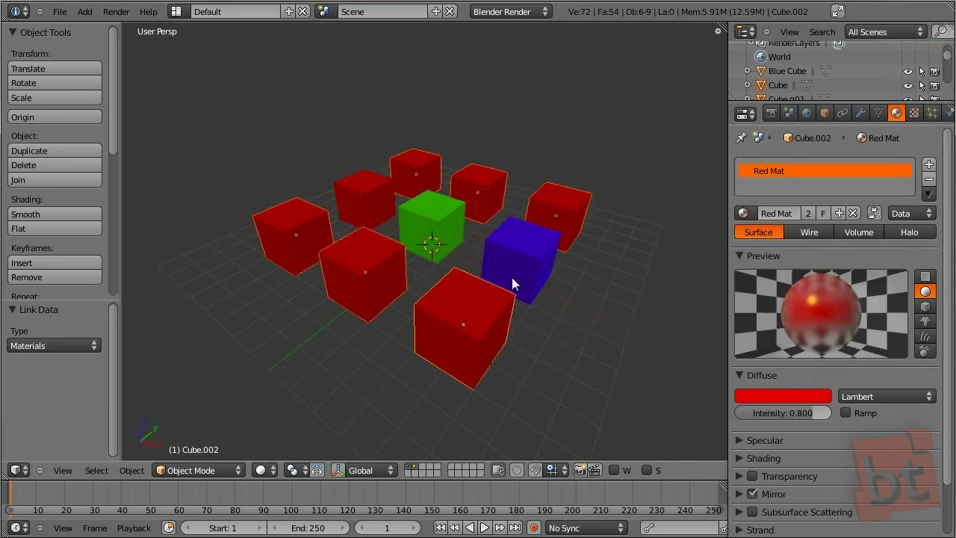
pyautogui.press('a')
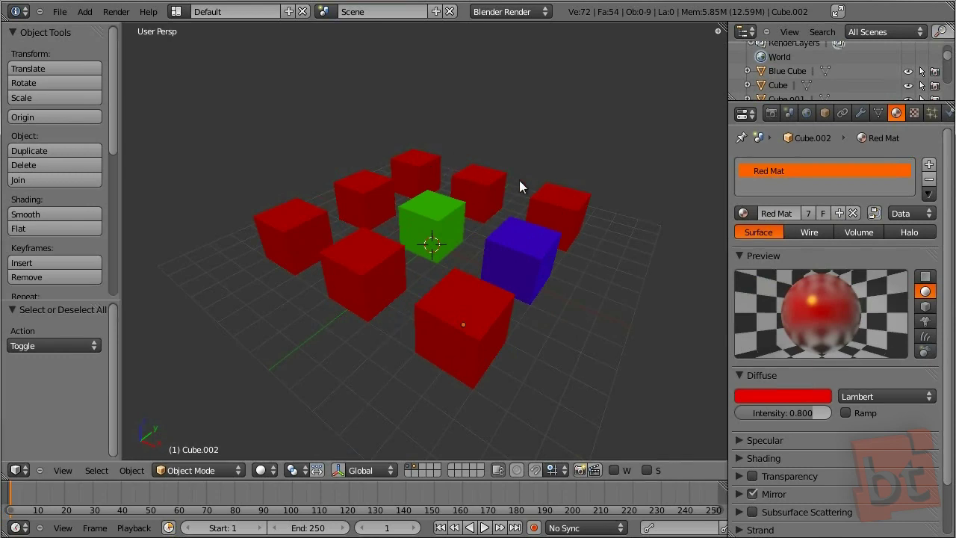
# - Select several of the red cubes in turn to check their assigned material
pyautogui.rightClick(442, 317)
pyautogui.rightClick(351, 269)
pyautogui.rightClick(326, 209)
pyautogui.rightClick(363, 198)
pyautogui.rightClick(460, 328)
# - Isolate the Green Cube in local view
pyautogui.rightClick(430, 232)
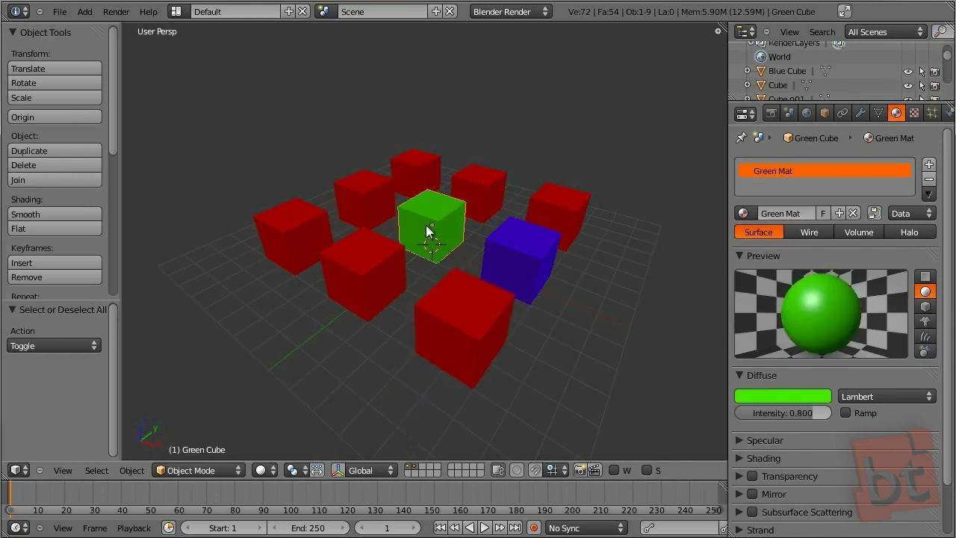
pyautogui.press('KP_Divide')
pyautogui.scroll(-2, 507, 314)
pyautogui.scroll(1, 503, 304)
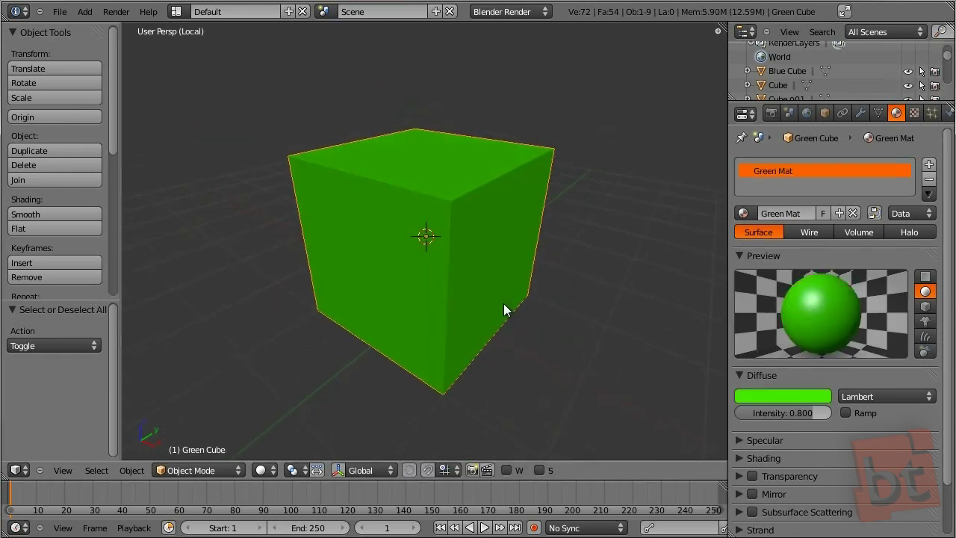
# - Edit the Green Cube's mesh in face select mode and select only its top face
pyautogui.moveTo(504, 302); pyautogui.dragTo(496, 294, button='middle')
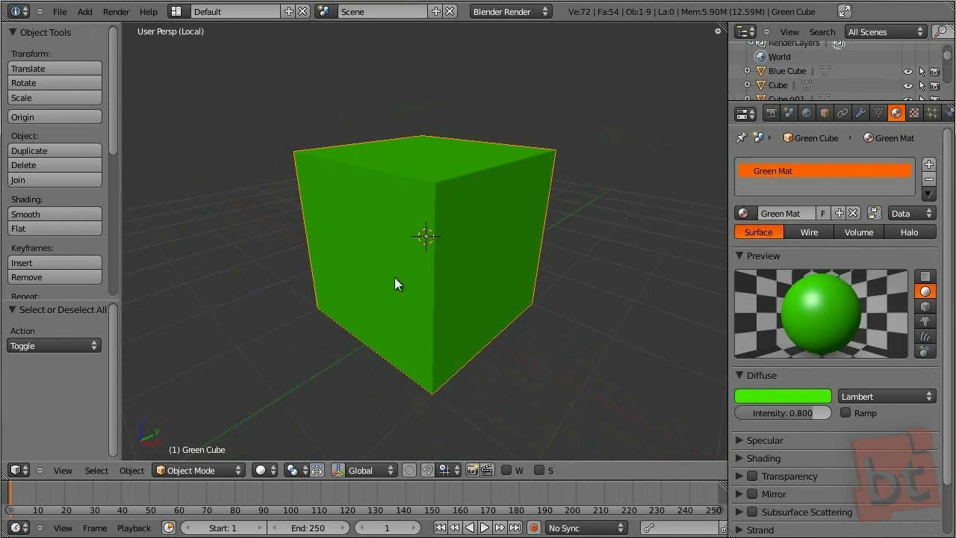
pyautogui.moveTo(498, 220)
pyautogui.mouseDown(button='middle')
pyautogui.moveTo(478, 209)
pyautogui.moveTo(489, 221)
pyautogui.mouseUp(button='middle')
pyautogui.press('Tab')
pyautogui.hotkey('ctrl', 'Tab')
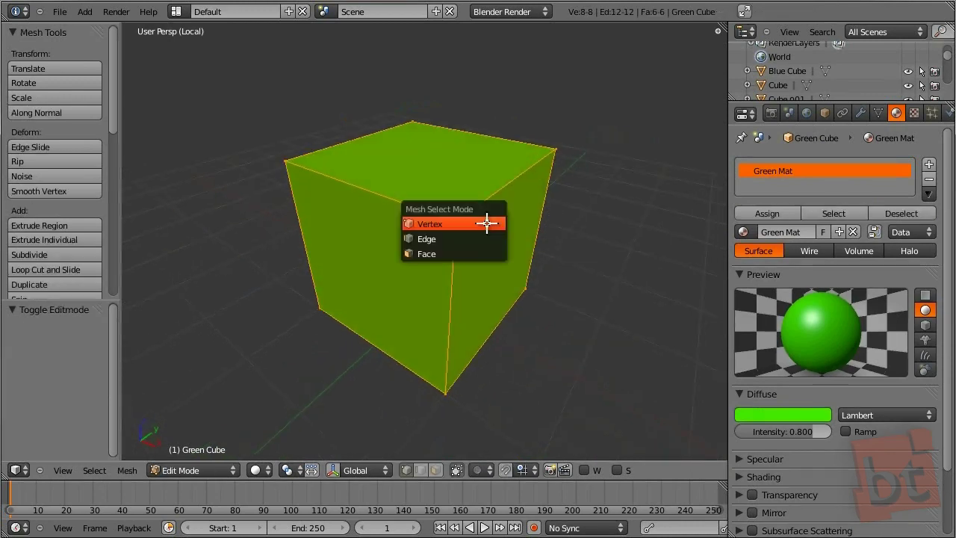
pyautogui.click(480, 253)
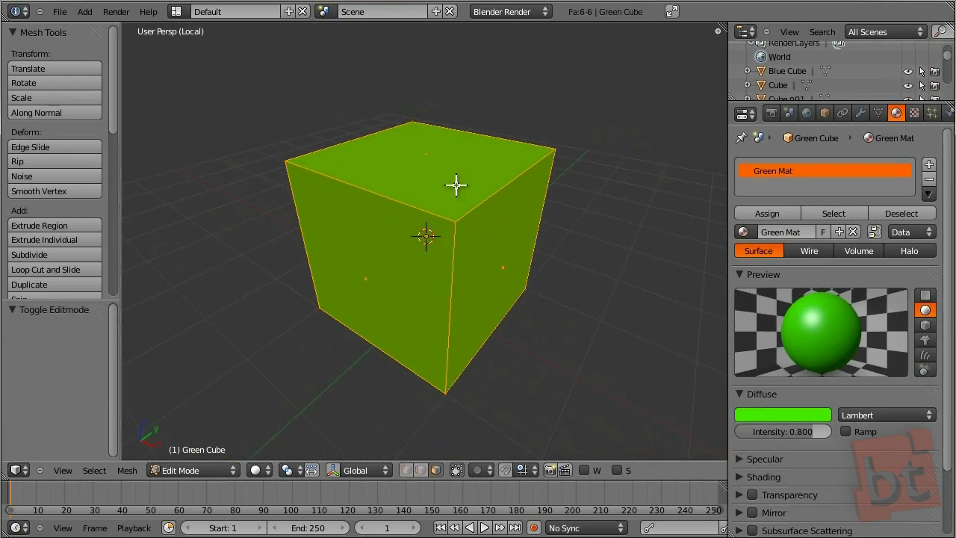
pyautogui.rightClick(434, 174)
pyautogui.moveTo(529, 277); pyautogui.dragTo(482, 275, button='middle')
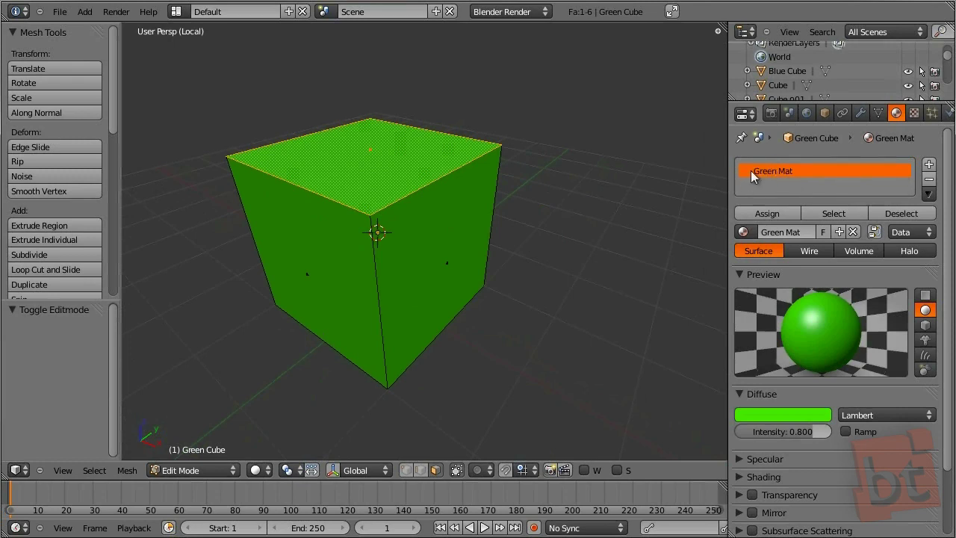
# - Add a second material slot to the Green Cube, put Blue Mat in it and return to Object Mode
pyautogui.click(929, 164)
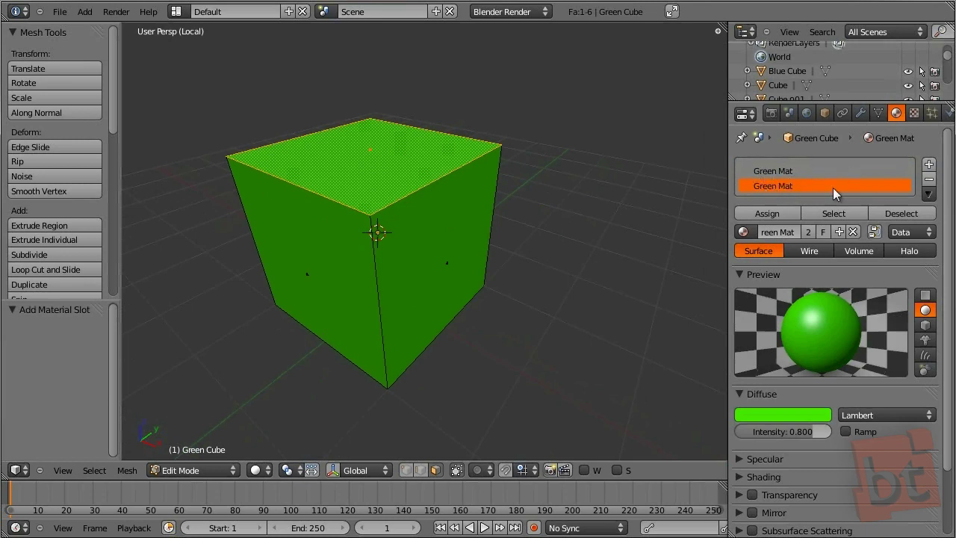
pyautogui.click(743, 232)
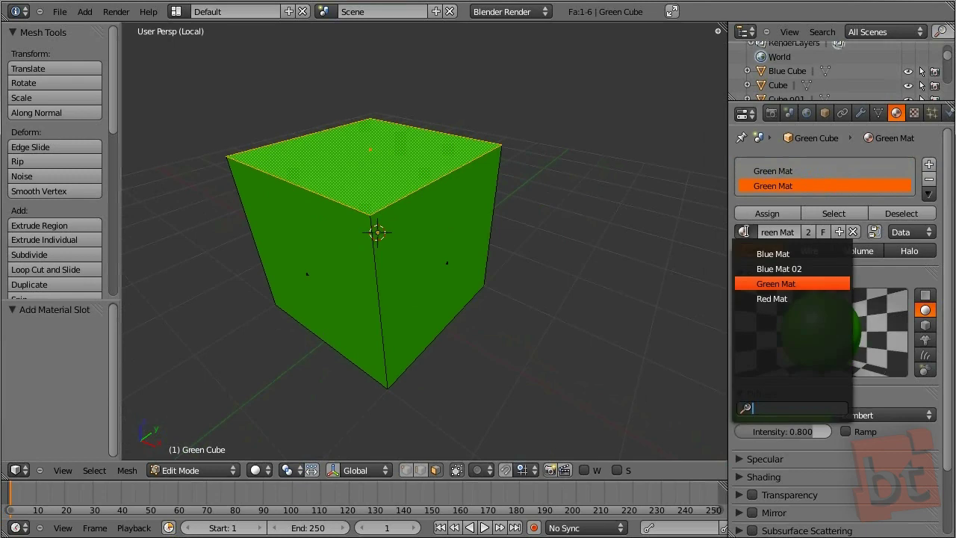
pyautogui.click(770, 253)
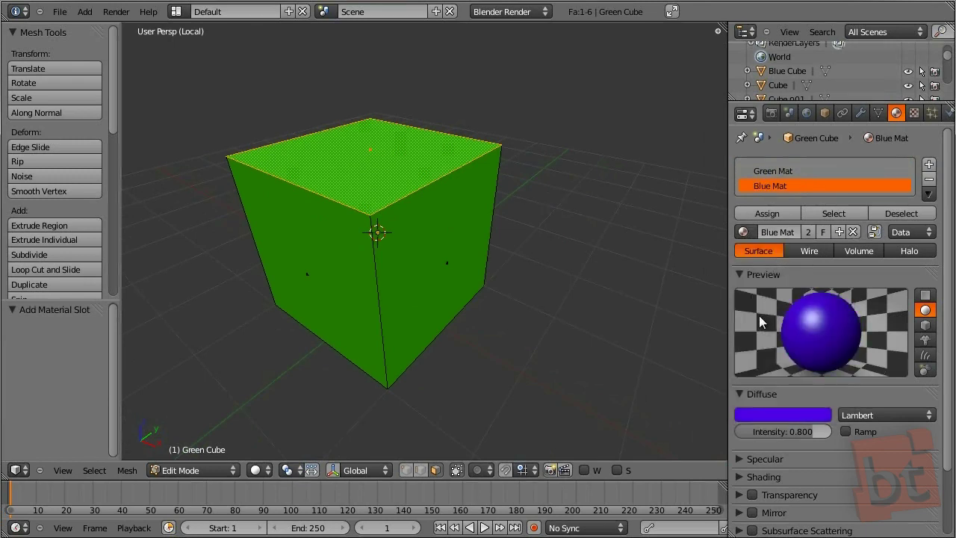
pyautogui.press('Tab')
pyautogui.press('KP_Decimal')
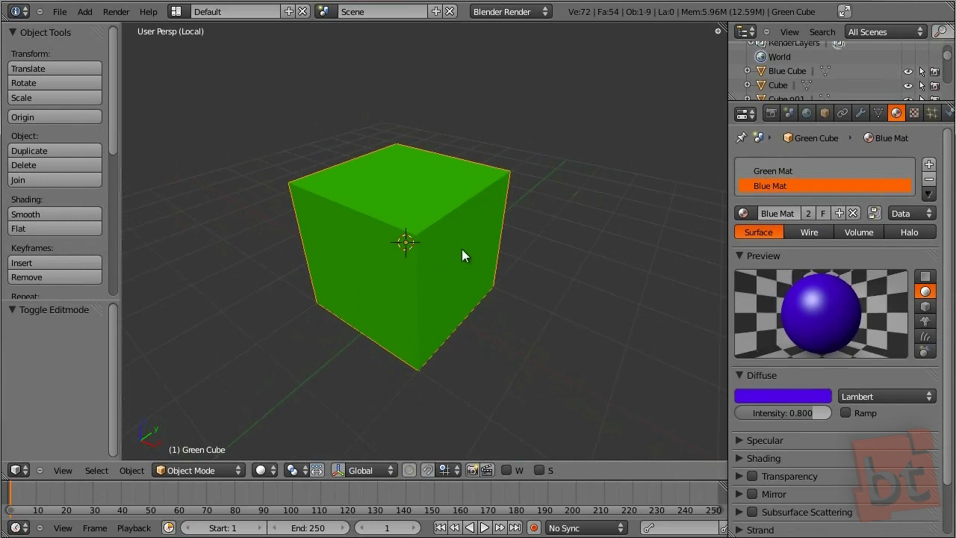
pyautogui.moveTo(471, 263); pyautogui.dragTo(458, 240, button='middle')
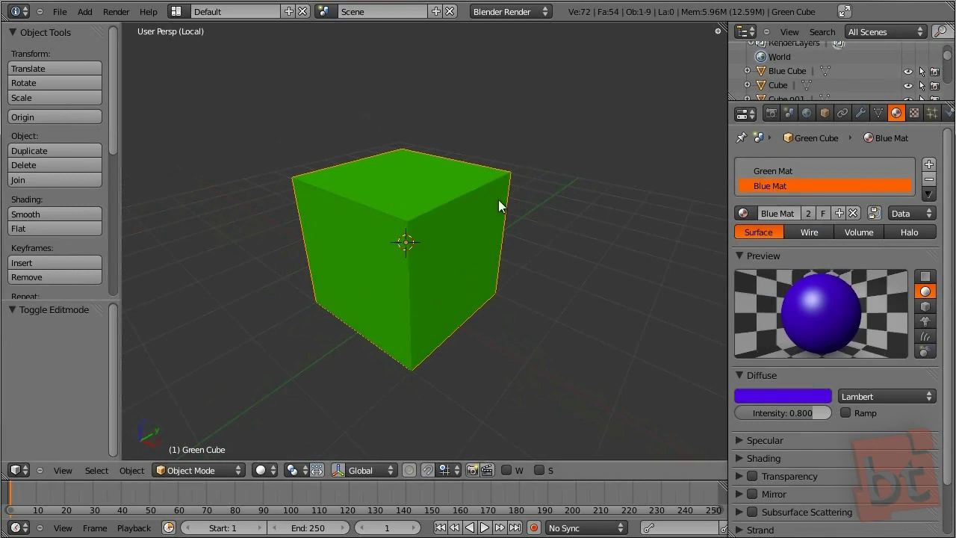
# - Select the cube's front-left side face in Edit Mode and assign the Blue Mat slot to it
pyautogui.press('Tab')
pyautogui.click(429, 187)
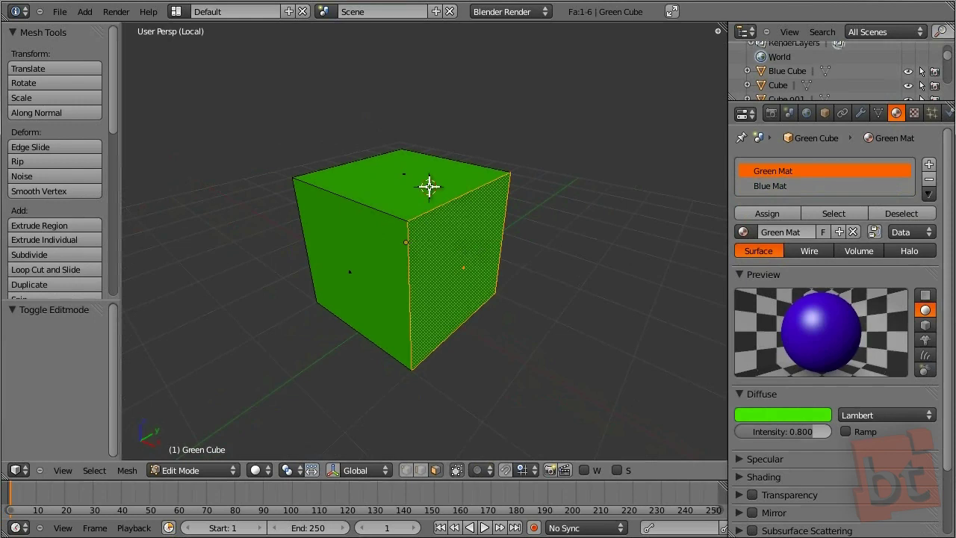
pyautogui.scroll(5, 461, 246)
pyautogui.scroll(-5, 460, 246)
pyautogui.moveTo(460, 247); pyautogui.dragTo(427, 252, button='middle')
pyautogui.rightClick(390, 327)
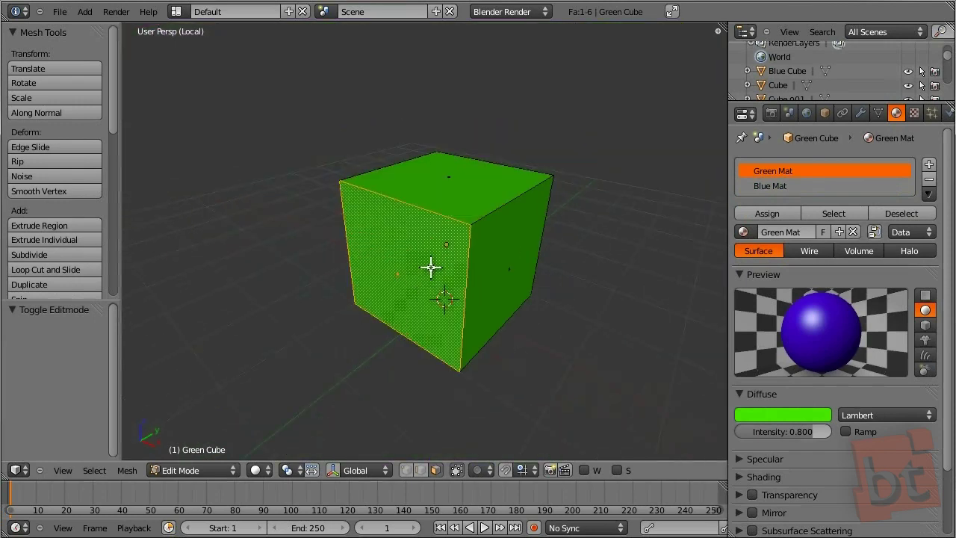
pyautogui.click(767, 214)
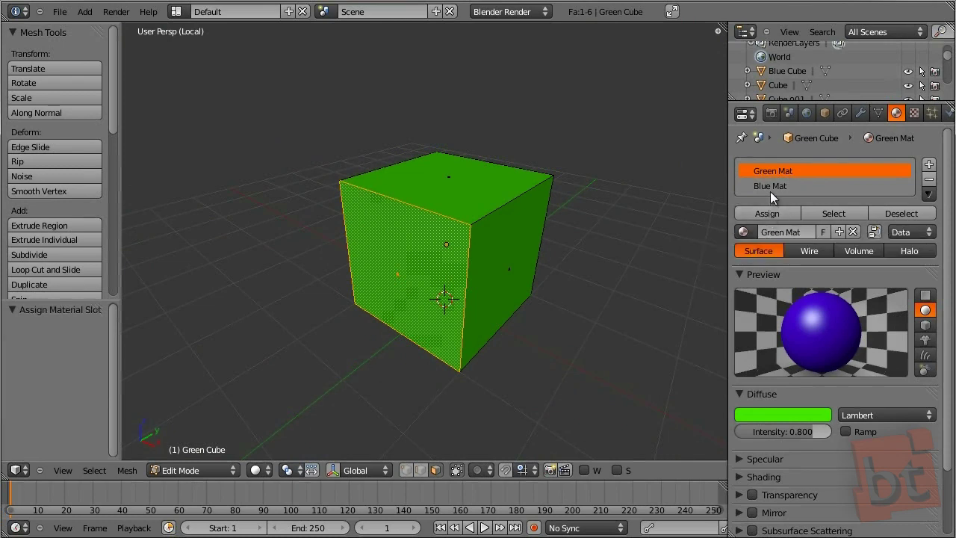
pyautogui.click(771, 186)
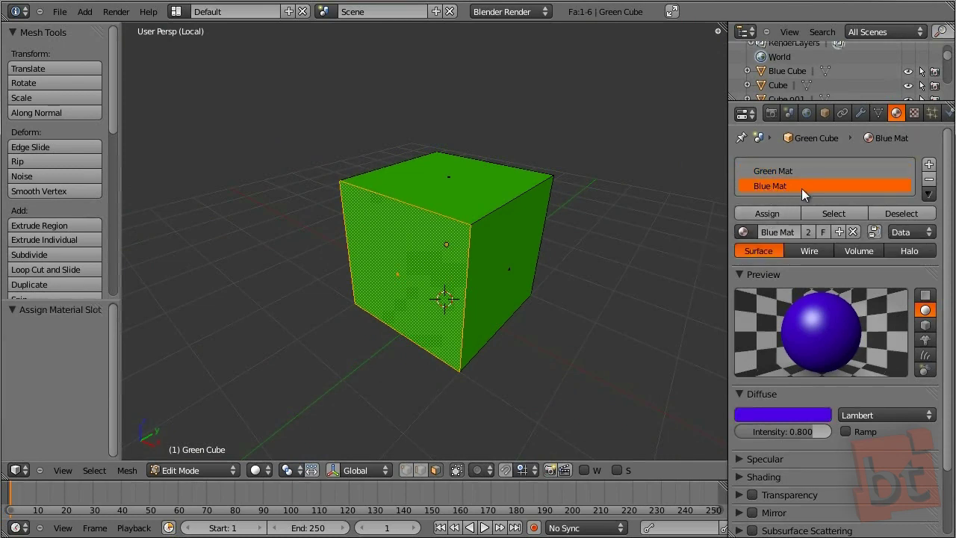
pyautogui.click(769, 214)
pyautogui.moveTo(545, 298); pyautogui.dragTo(515, 281, button='middle')
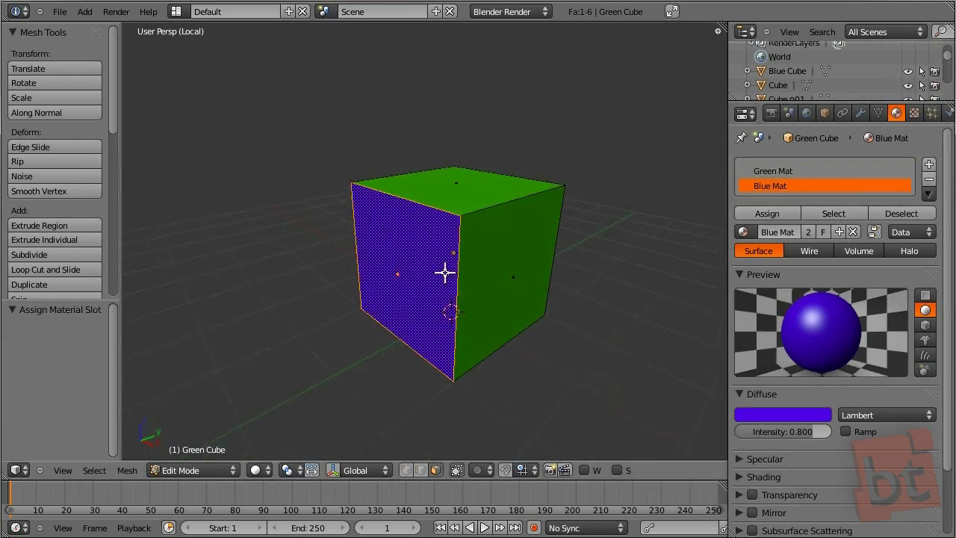
# - Select the front-right side face, add a third material slot with Red Mat and assign it to that face
pyautogui.rightClick(551, 284)
pyautogui.moveTo(550, 284); pyautogui.dragTo(513, 295, button='middle')
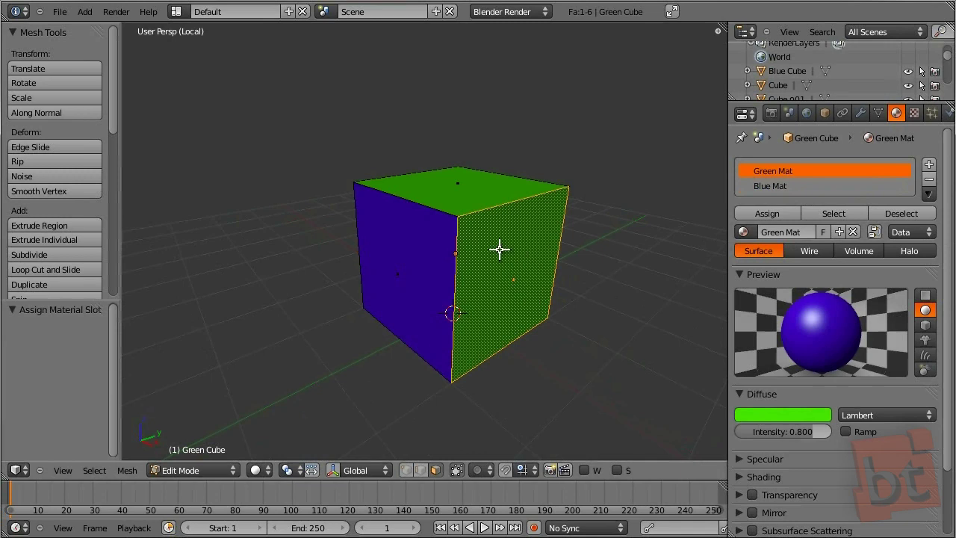
pyautogui.click(928, 164)
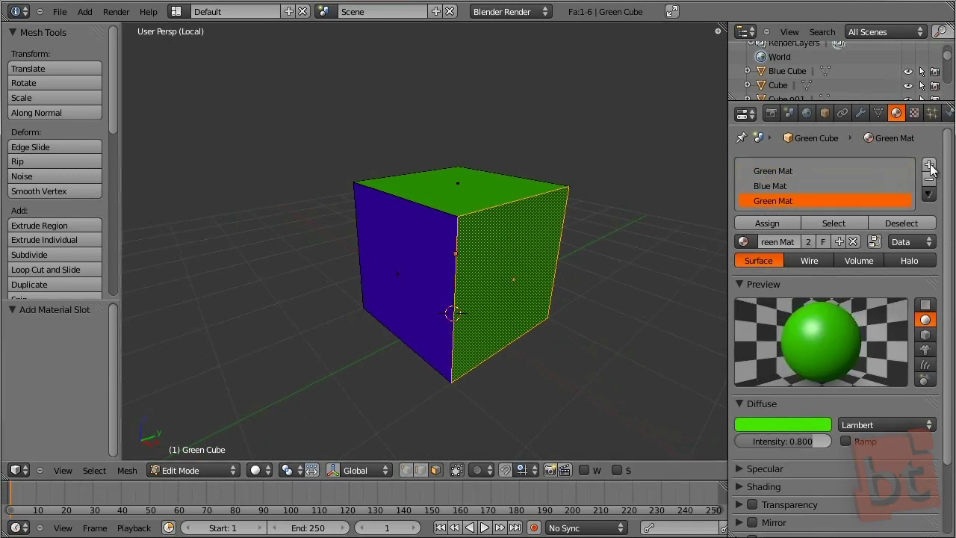
pyautogui.click(744, 241)
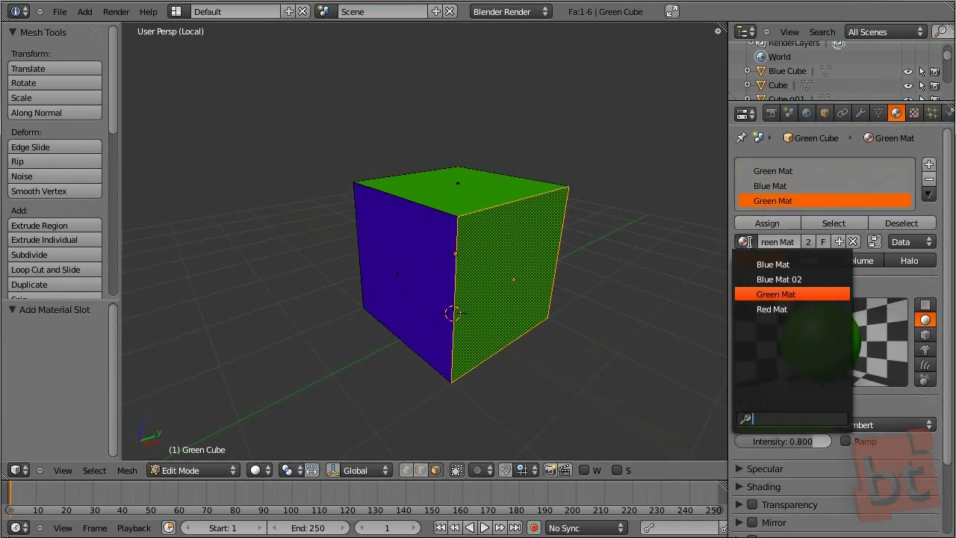
pyautogui.click(777, 308)
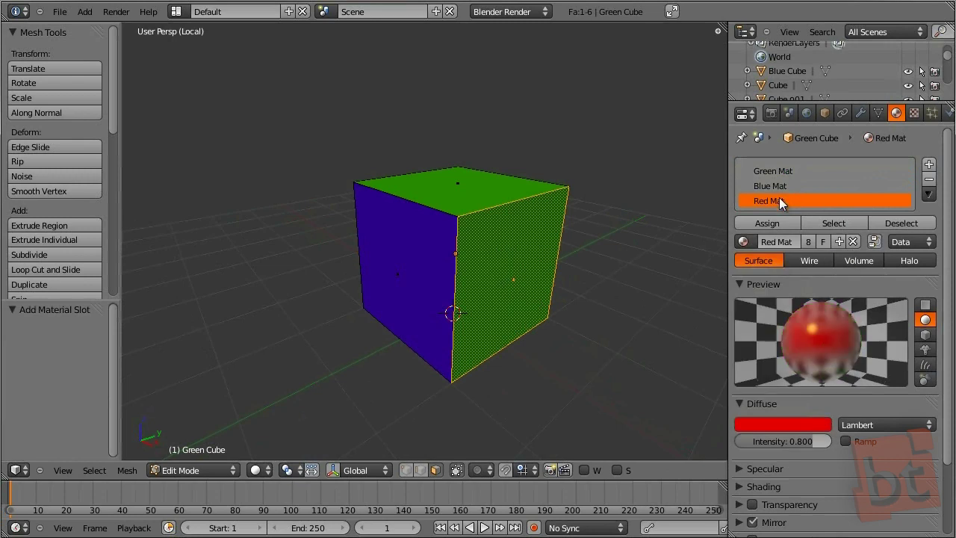
pyautogui.click(777, 224)
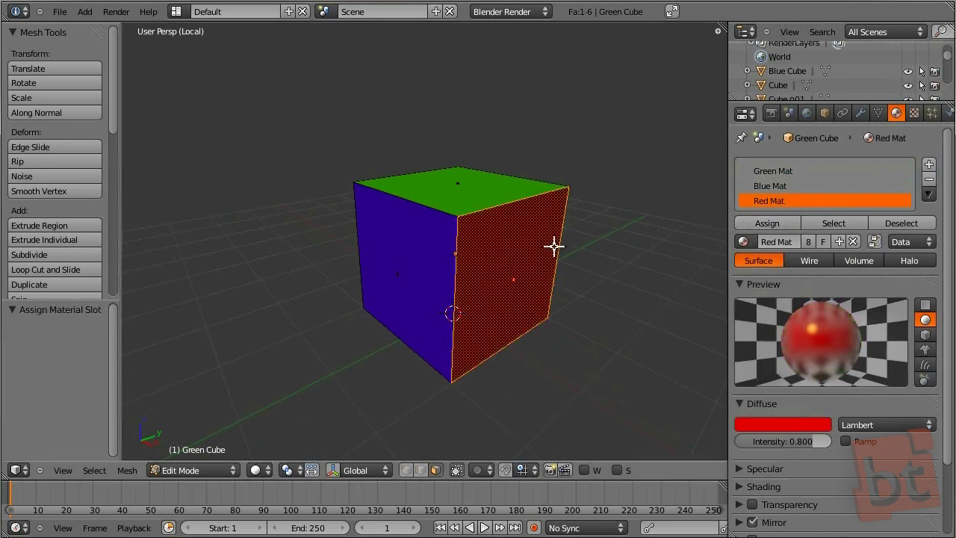
# - Leave Edit Mode and examine the material colours on the cube's faces from several angles
pyautogui.press('Tab')
pyautogui.moveTo(550, 286); pyautogui.dragTo(509, 234, button='middle')
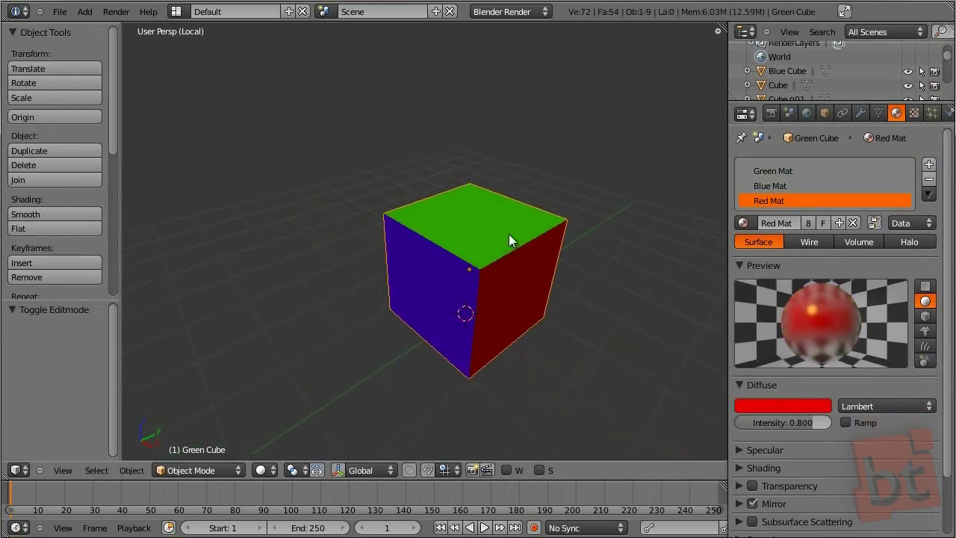
pyautogui.moveTo(449, 306); pyautogui.dragTo(344, 300, button='middle')
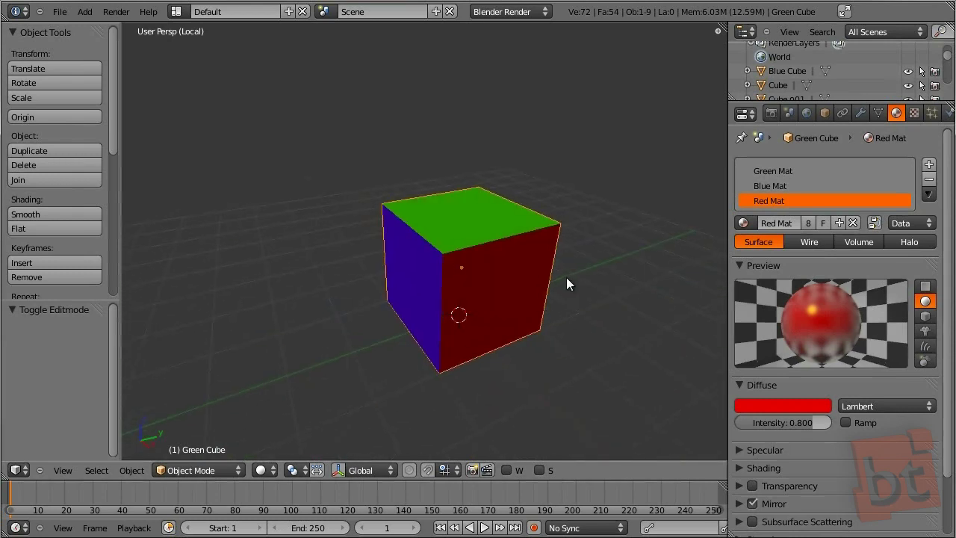
pyautogui.moveTo(573, 286); pyautogui.dragTo(501, 254, button='middle')
# - In Edit Mode, add the face assigned to the Blue Mat slot to the selection, then deselect everything
pyautogui.press('Tab')
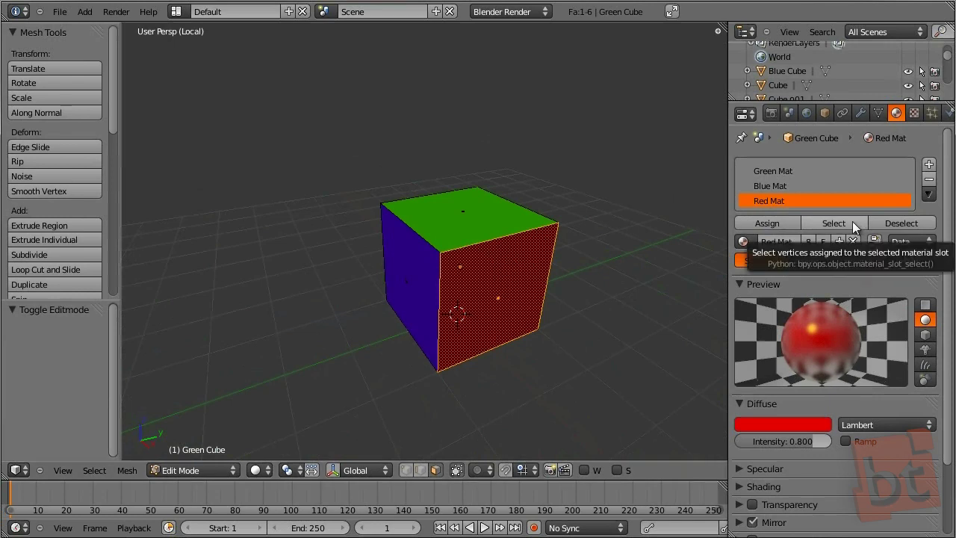
pyautogui.click(776, 188)
pyautogui.click(786, 173)
pyautogui.click(785, 187)
pyautogui.click(787, 174)
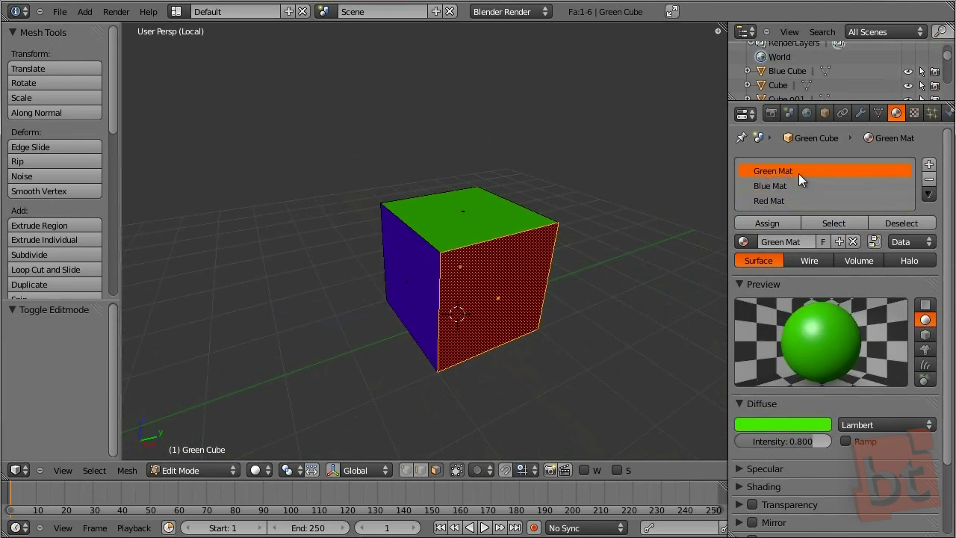
pyautogui.click(776, 184)
pyautogui.click(778, 176)
pyautogui.click(780, 184)
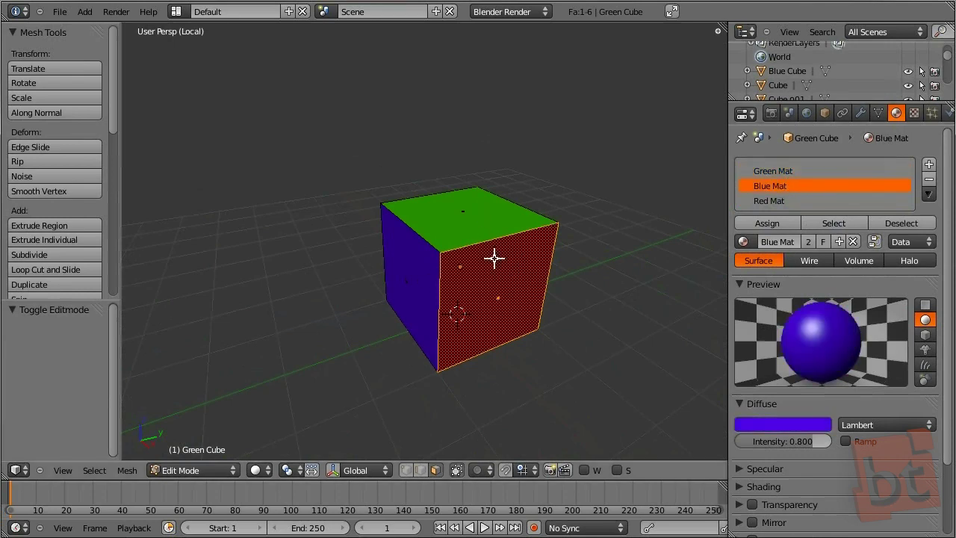
pyautogui.click(846, 225)
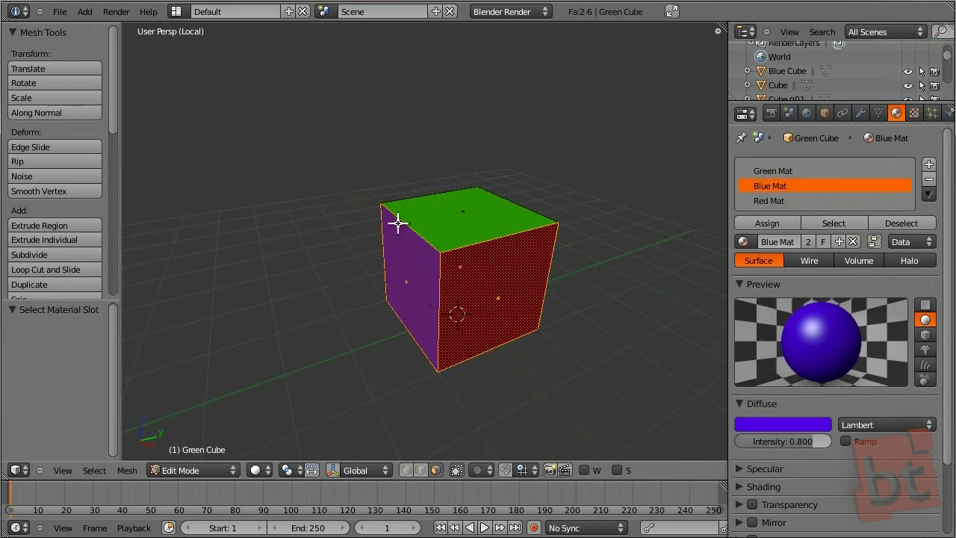
pyautogui.press('a')
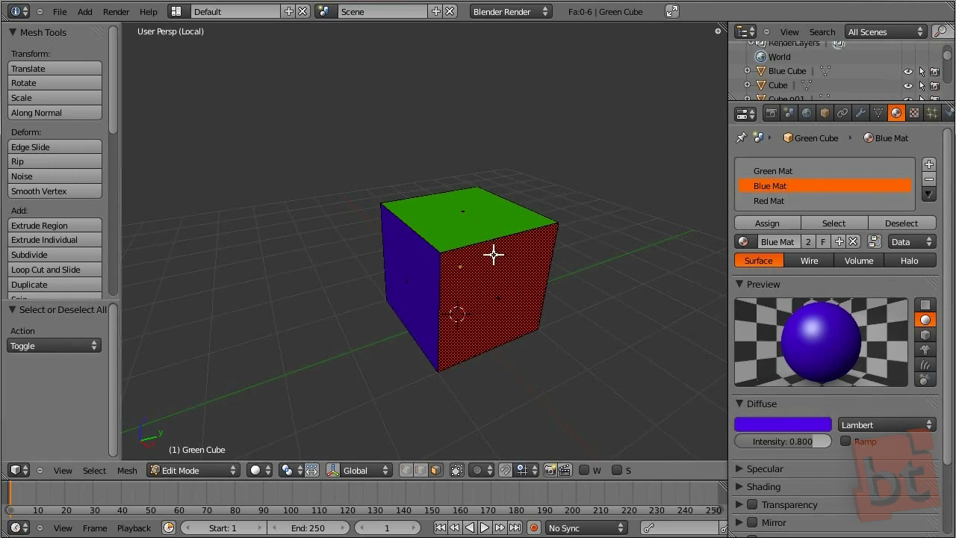
# - Select the faces assigned to the Green Mat slot and check them around the cube
pyautogui.click(786, 172)
pyautogui.click(833, 224)
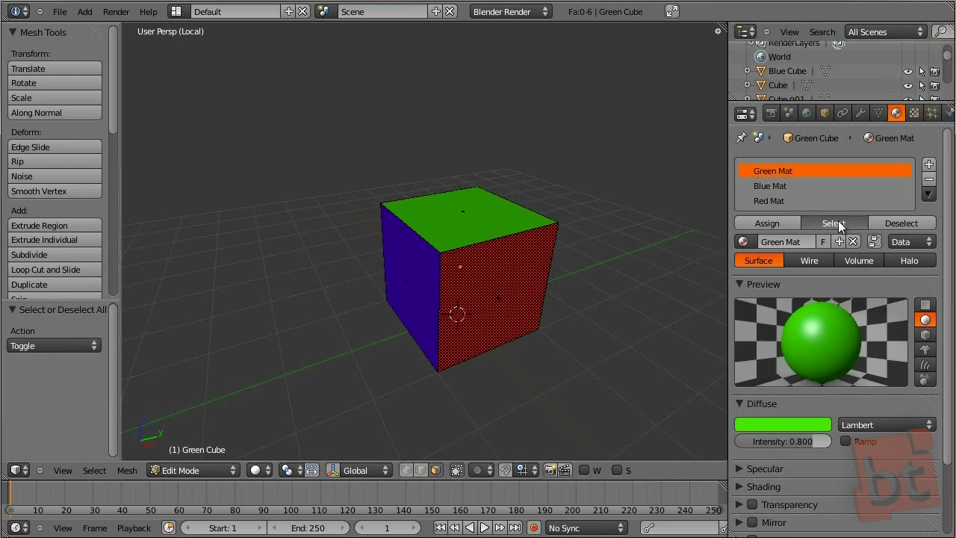
pyautogui.moveTo(384, 297); pyautogui.dragTo(617, 284, button='middle')
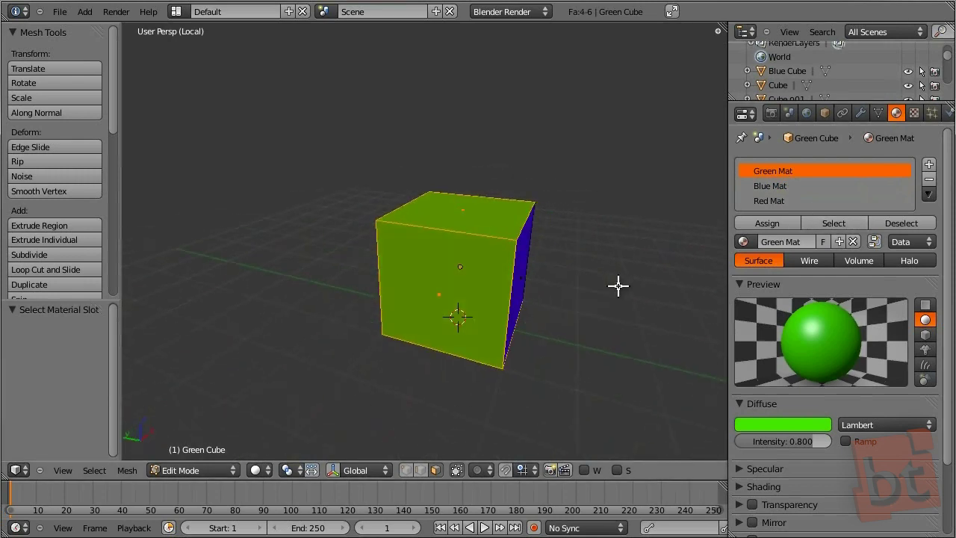
pyautogui.moveTo(423, 239); pyautogui.dragTo(484, 252, button='middle')
pyautogui.moveTo(414, 322); pyautogui.dragTo(628, 283, button='middle')
# - Add the face assigned to the Red Mat slot to the green selection, then deselect all faces
pyautogui.click(777, 201)
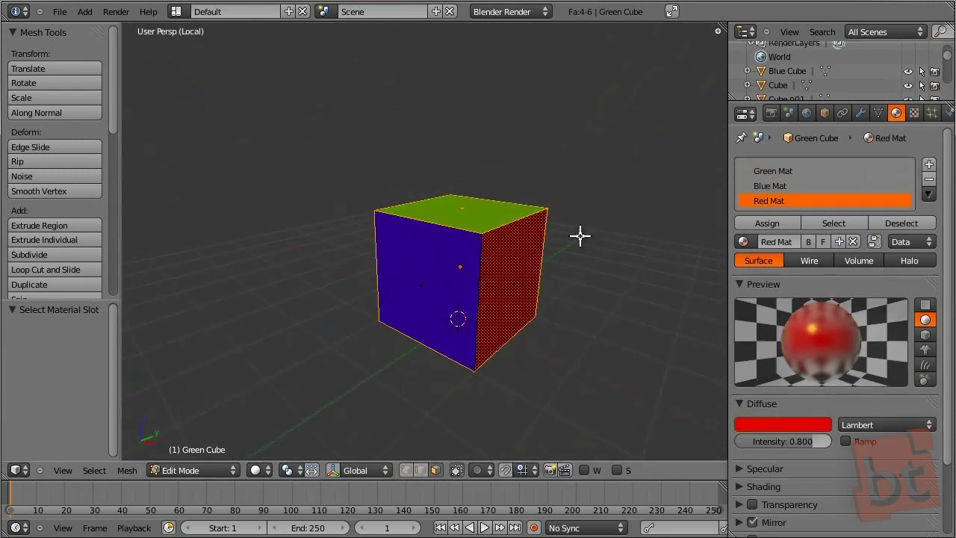
pyautogui.click(833, 223)
pyautogui.moveTo(672, 250); pyautogui.dragTo(578, 269, button='middle')
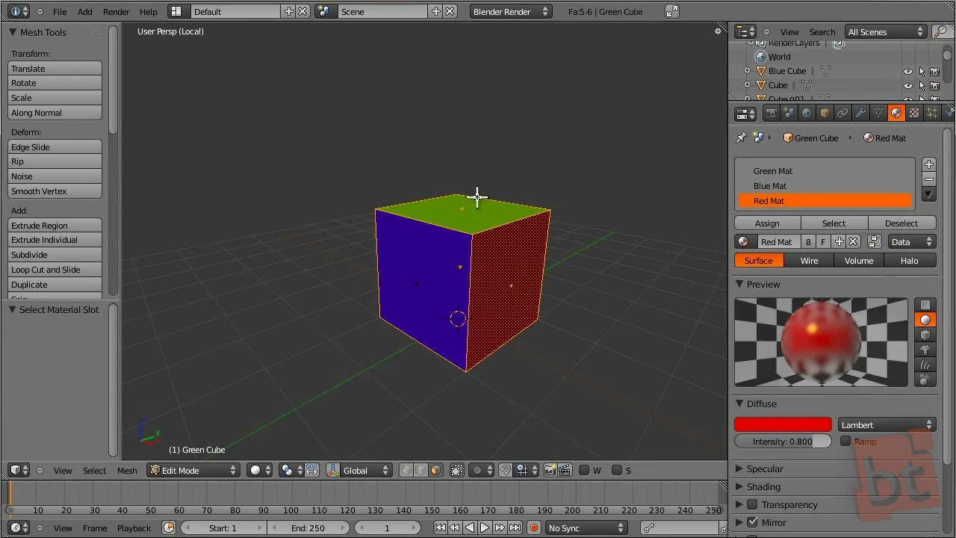
pyautogui.press('a')
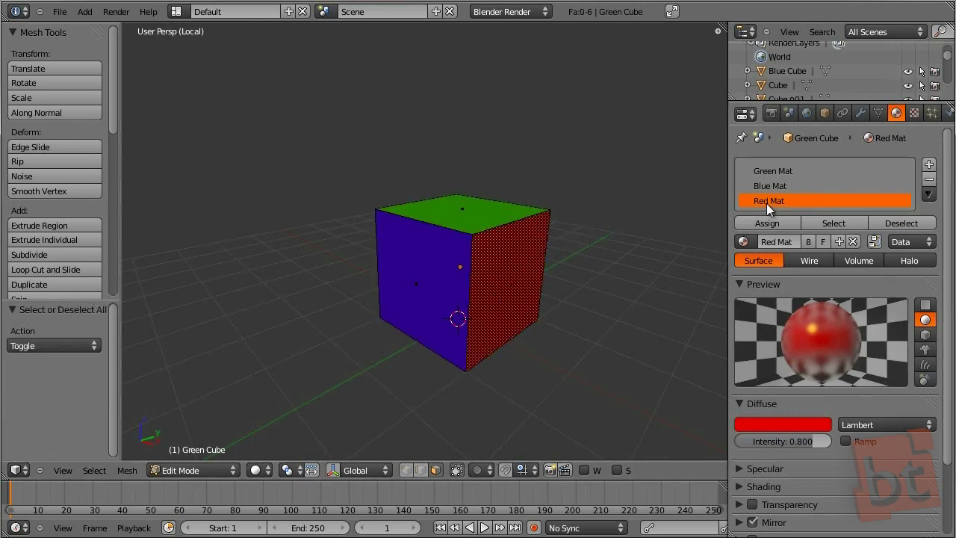
# - Select only the face assigned to the Red Mat slot, then clear the selection again
pyautogui.click(845, 221)
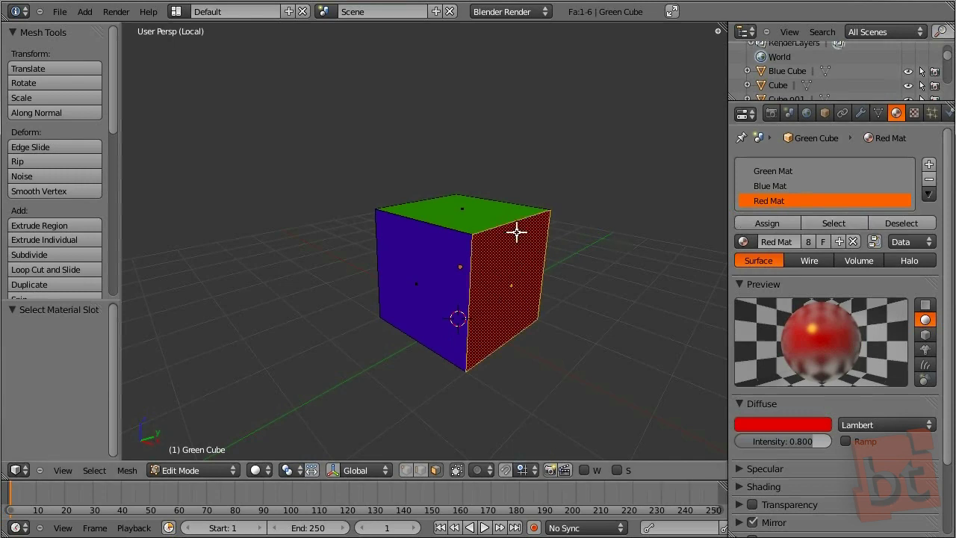
pyautogui.press('a')
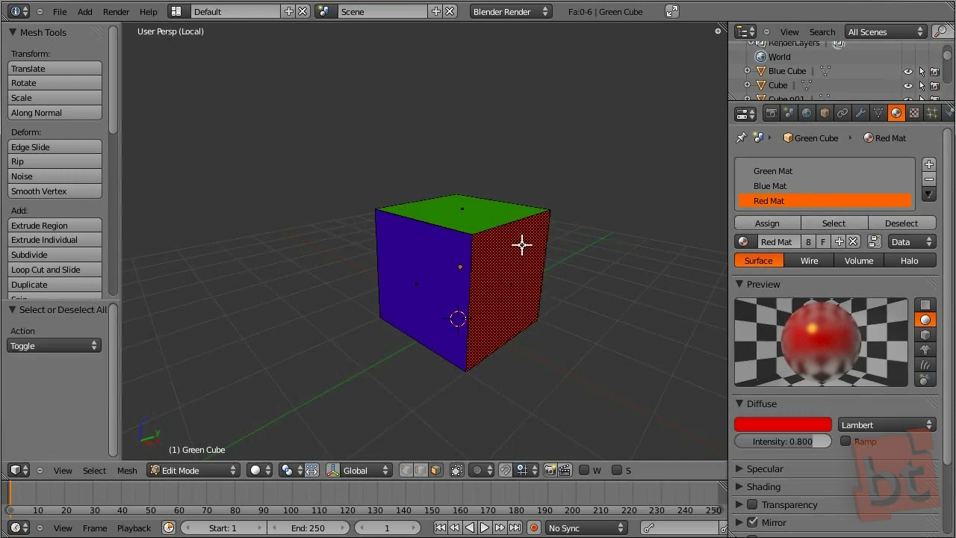
pyautogui.press('a')
pyautogui.press('a')
# - Select only the face assigned to the Blue Mat slot
pyautogui.click(773, 188)
pyautogui.click(835, 222)
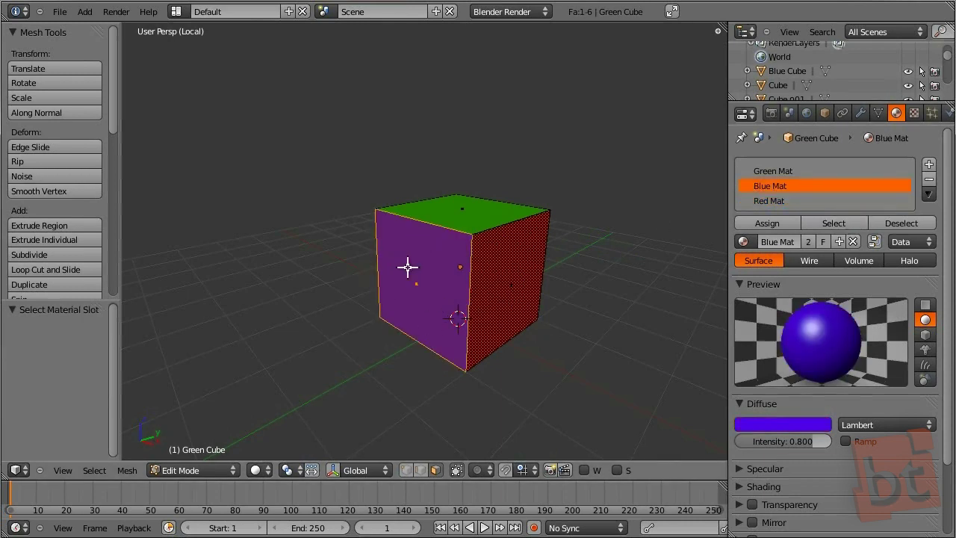
pyautogui.moveTo(438, 273); pyautogui.dragTo(521, 269, button='middle')
# - Return to Object Mode and exit local view to show all the cubes in the scene
pyautogui.press('Tab')
pyautogui.scroll(-3, 521, 269)
pyautogui.press('KP_Divide')
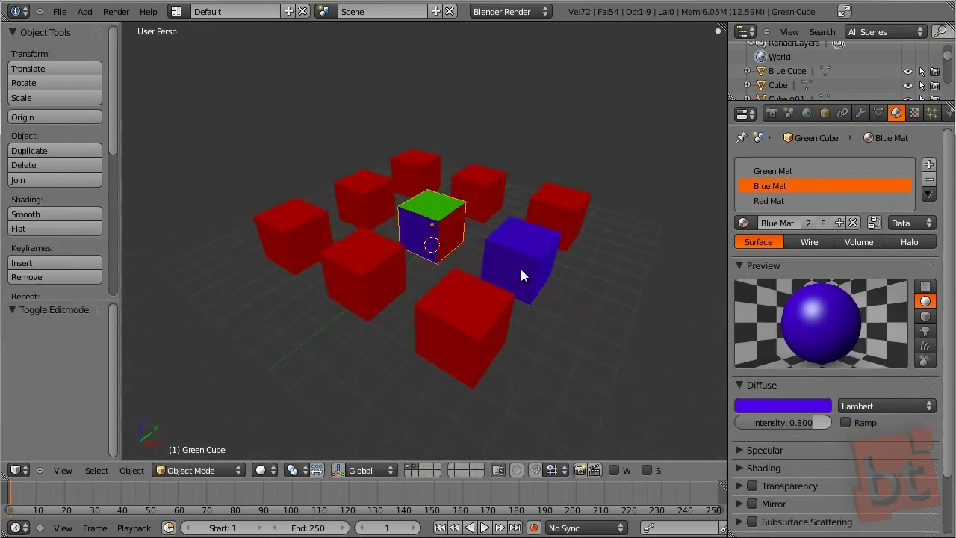
pyautogui.scroll(3, 521, 271)
pyautogui.scroll(-4, 450, 263)
pyautogui.scroll(1, 493, 284)
pyautogui.moveTo(493, 288)
pyautogui.keyDown('shift'); pyautogui.mouseDown(button='middle')
pyautogui.moveTo(498, 307)
pyautogui.moveTo(481, 284)
pyautogui.mouseUp(button='middle'); pyautogui.keyUp('shift')
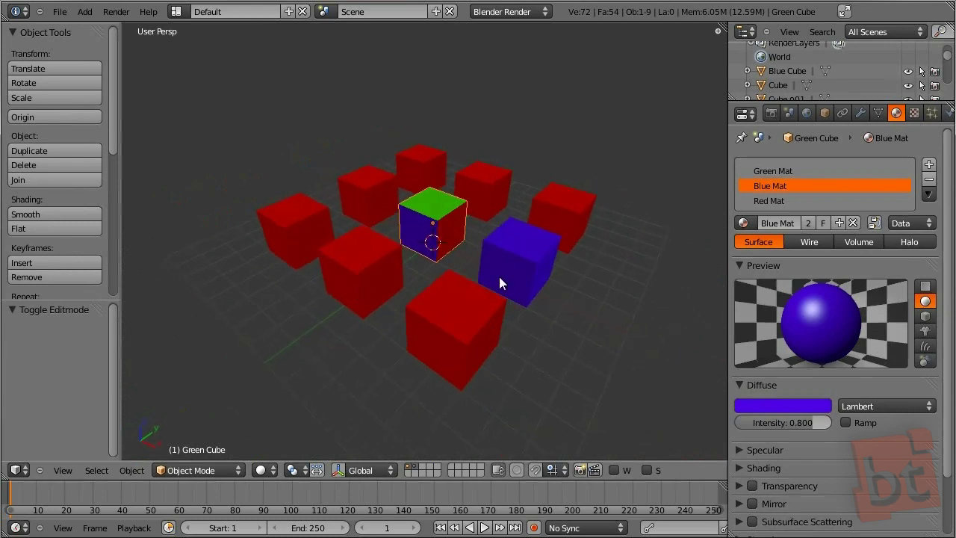